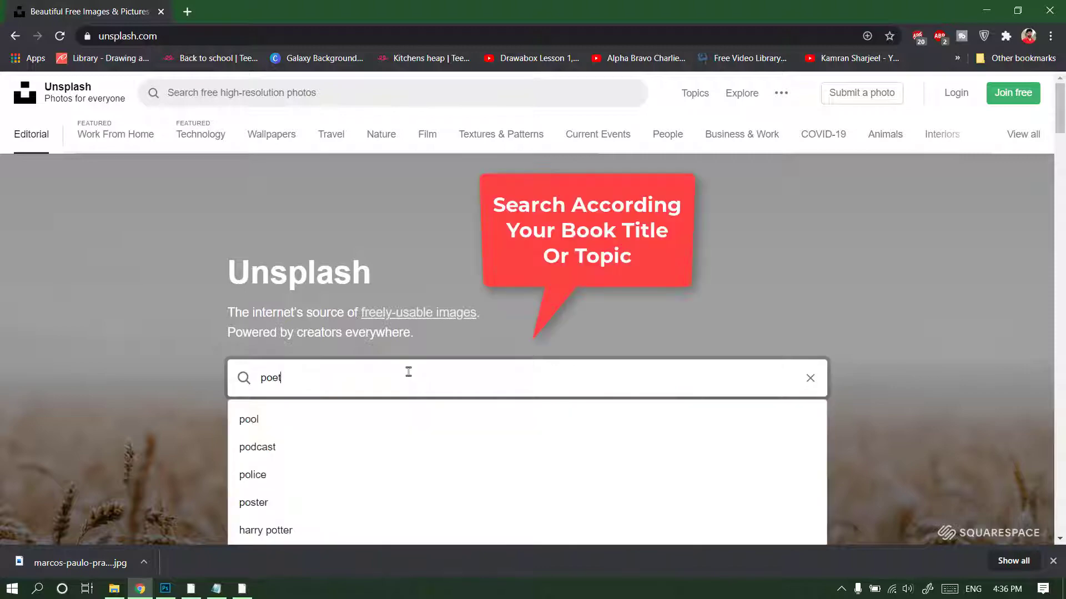
Step: Search Unsplash for "poetry" and browse the photo results for a book cover image
{"action": "key", "text": "Return"}
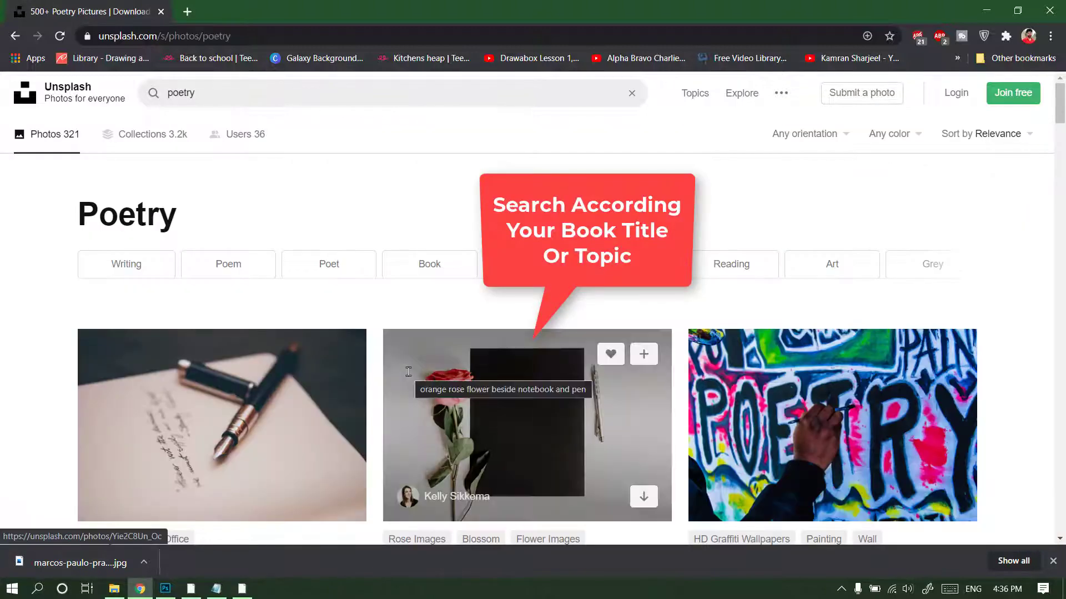
{"action": "scroll", "coordinate": [716, 354], "scroll_direction": "down", "scroll_amount": 3}
{"action": "scroll", "coordinate": [715, 354], "scroll_direction": "down", "scroll_amount": 10}
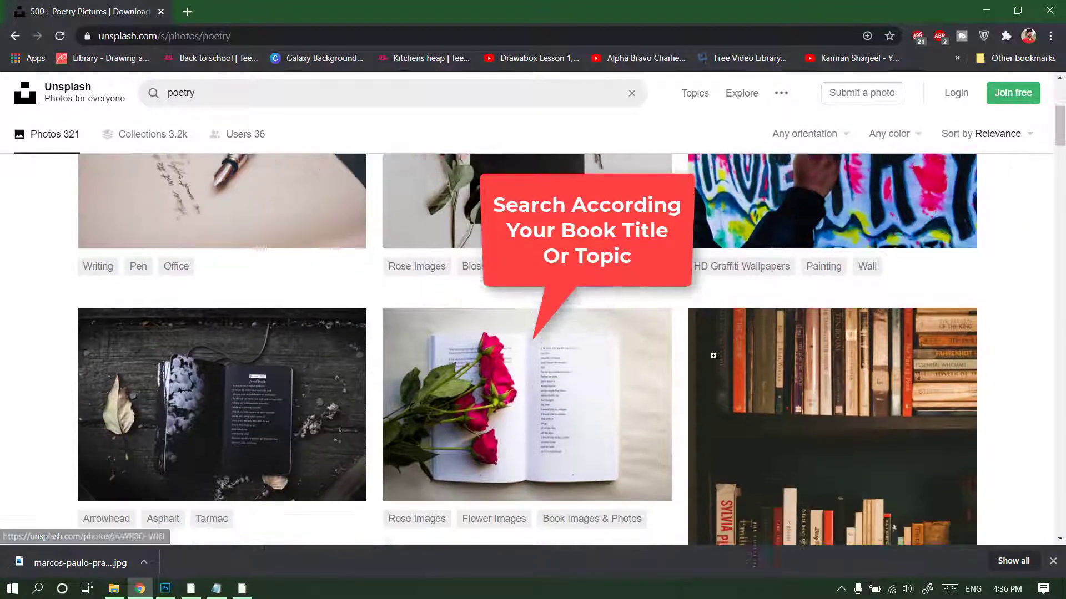
{"action": "scroll", "coordinate": [719, 376], "scroll_direction": "down", "scroll_amount": 3}
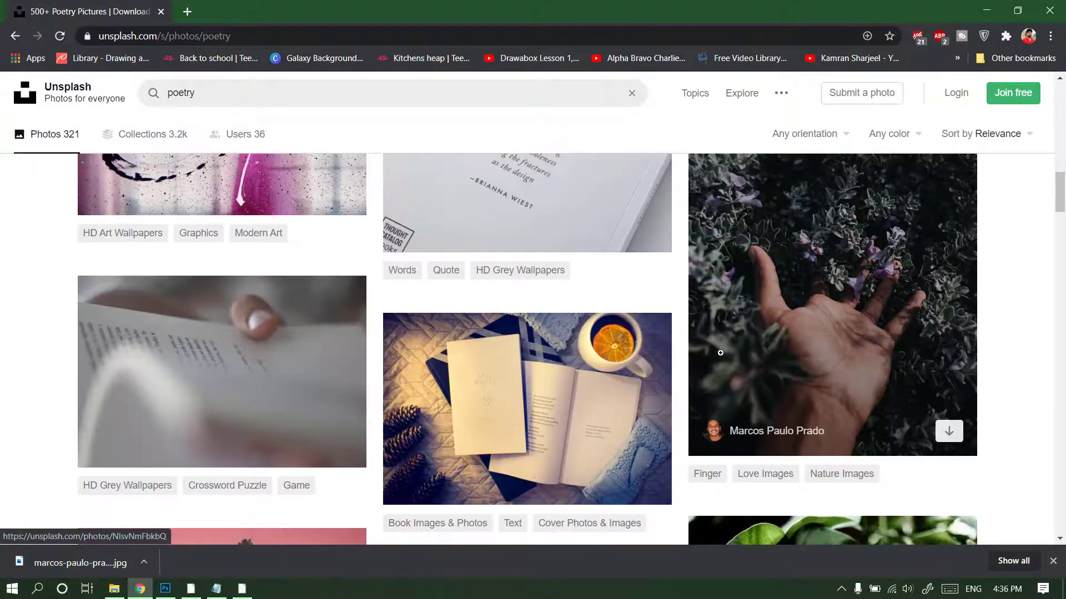
{"action": "scroll", "coordinate": [625, 408], "scroll_direction": "up", "scroll_amount": 3}
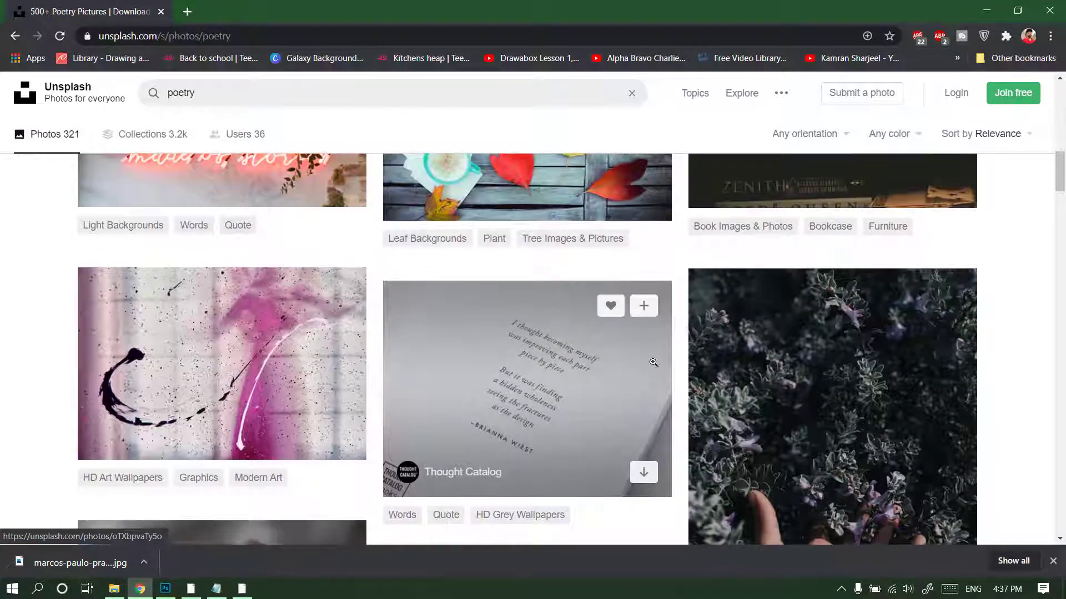
{"action": "scroll", "coordinate": [782, 358], "scroll_direction": "down", "scroll_amount": 2}
Step: Download the photo of a hand among dark purple flowers, replacing the existing JPEG in the "How to create Poetry Book Cover" folder
{"action": "left_click", "coordinate": [790, 358]}
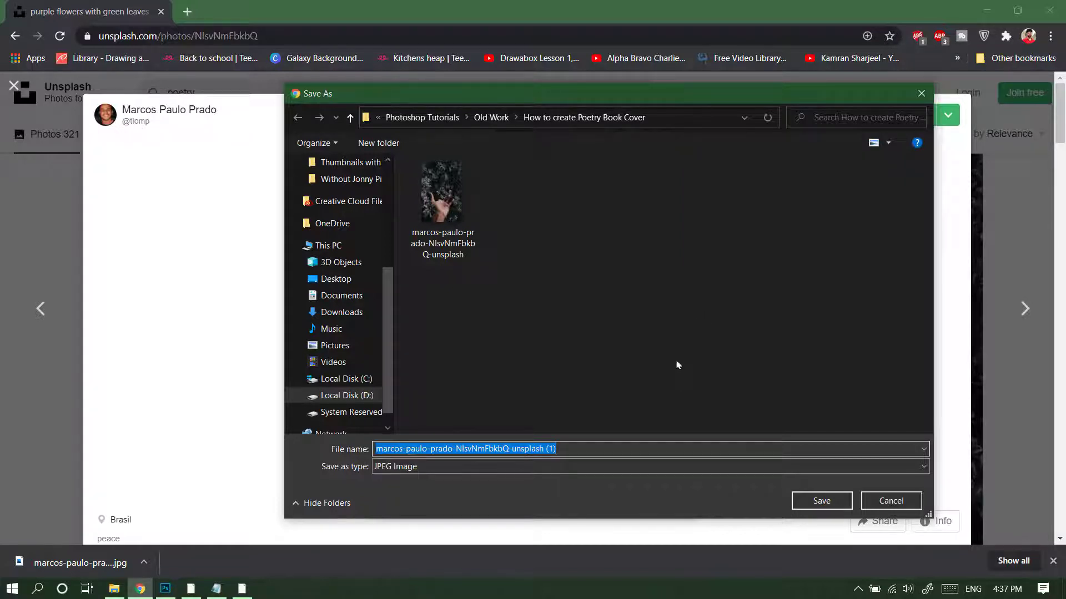
{"action": "double_click", "coordinate": [453, 202]}
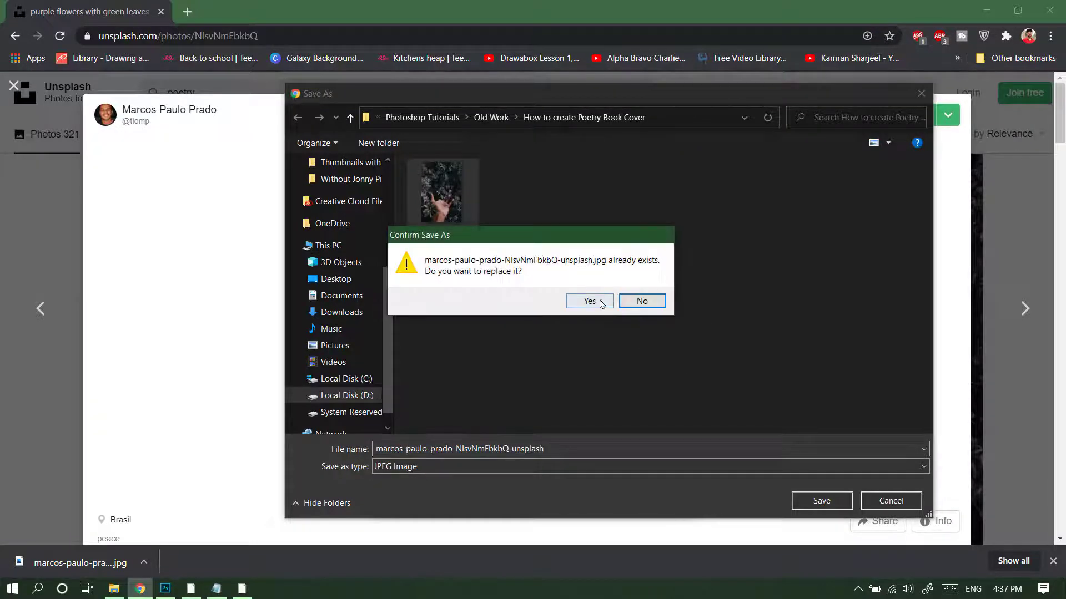
{"action": "left_click", "coordinate": [589, 301]}
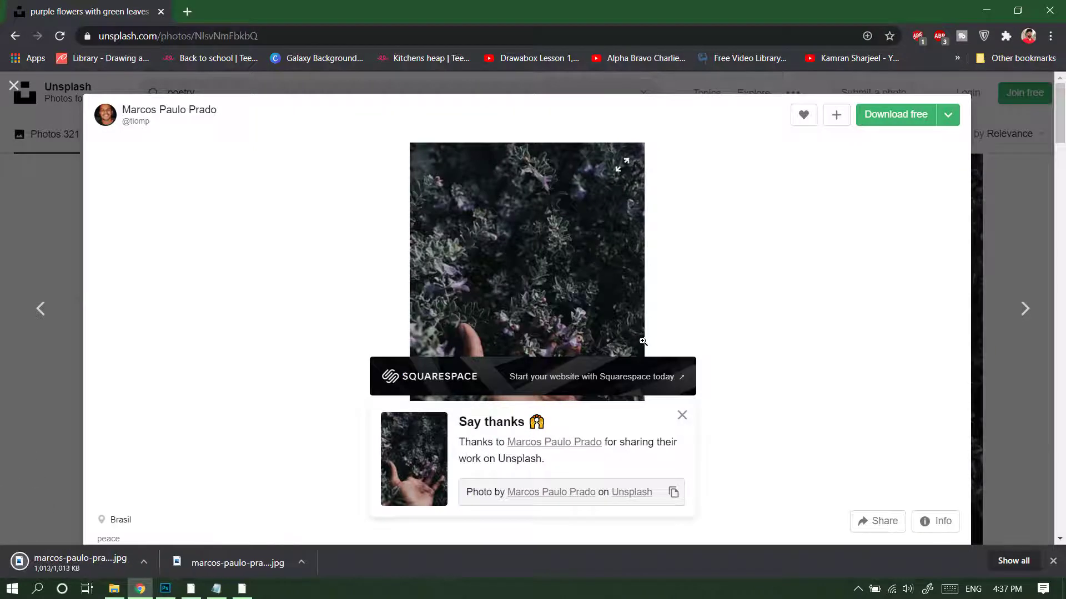
Step: Switch to Photoshop, place the downloaded hand photo as an embedded image, and flip and enlarge it to -14.51% so it fills the canvas
{"action": "left_click", "coordinate": [165, 589]}
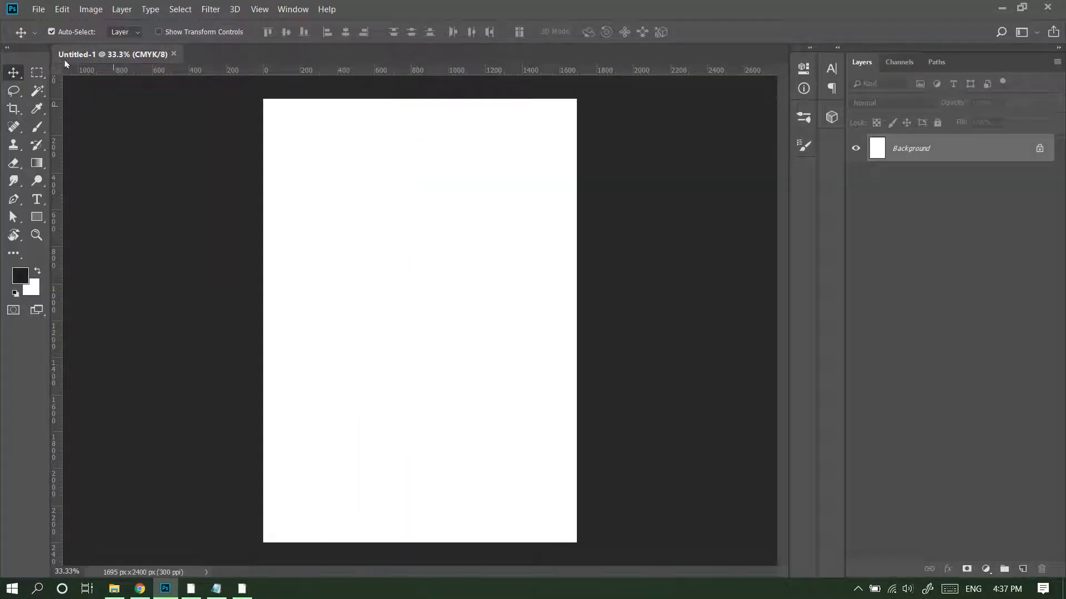
{"action": "left_click", "coordinate": [37, 10]}
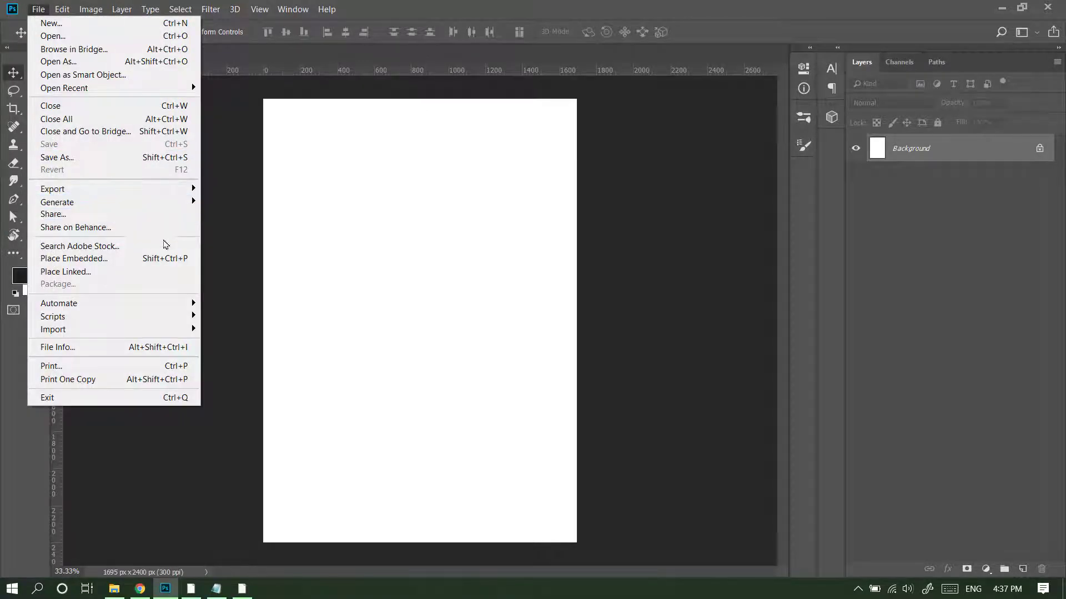
{"action": "left_click", "coordinate": [165, 262]}
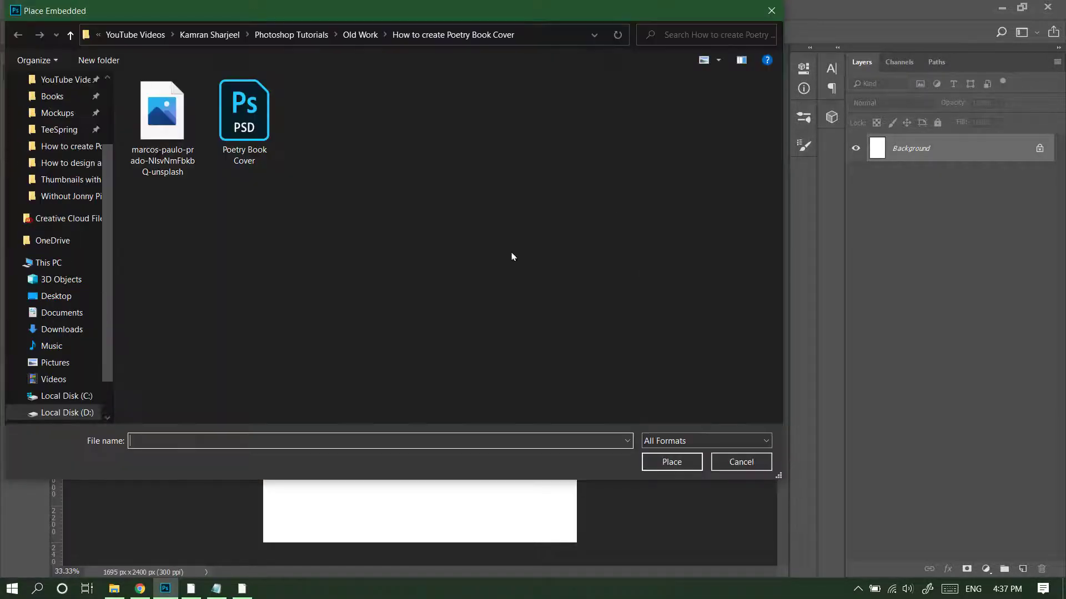
{"action": "double_click", "coordinate": [162, 119]}
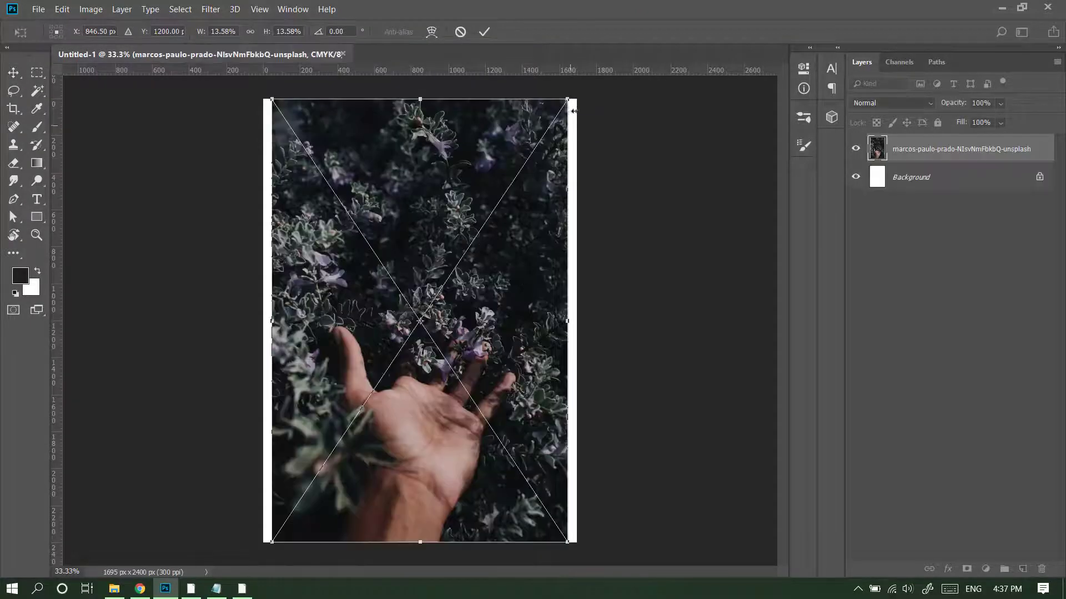
{"action": "left_click_drag", "start_coordinate": [569, 98], "coordinate": [239, 500]}
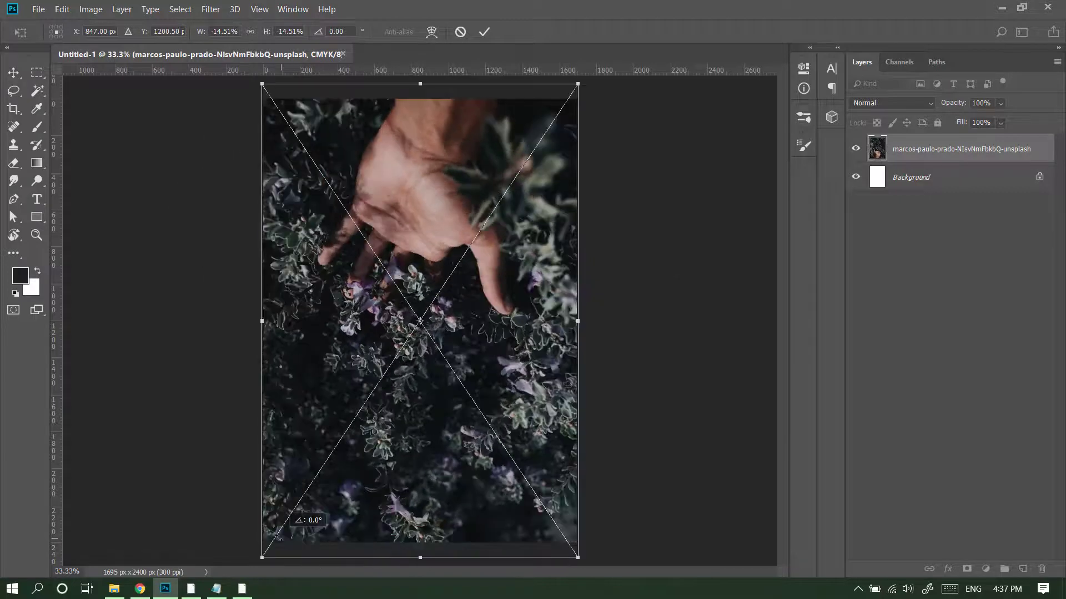
{"action": "left_click", "coordinate": [484, 32]}
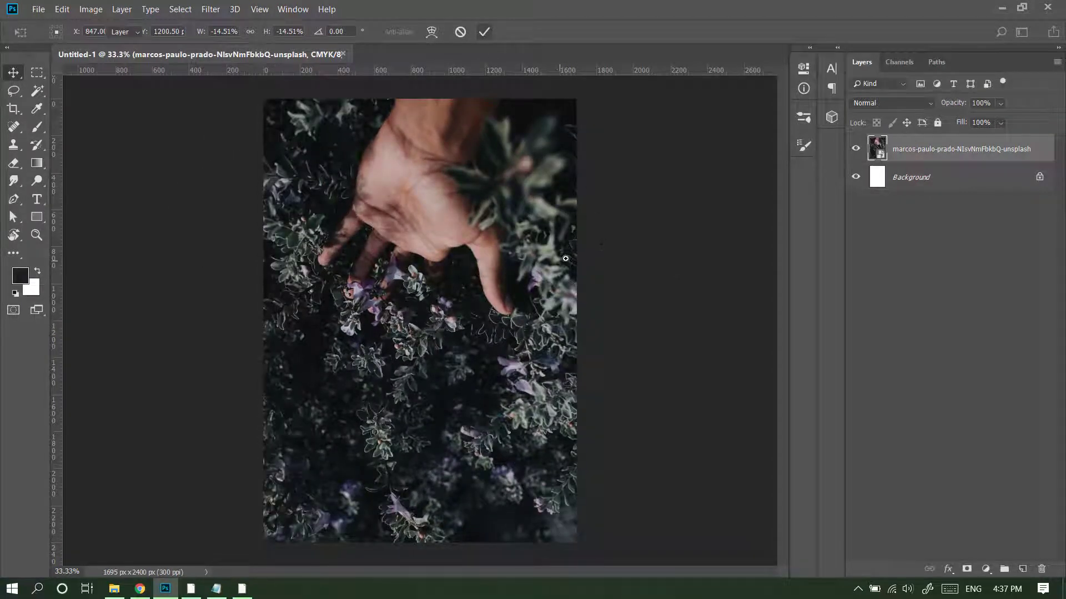
Step: Add a Photo Filter adjustment layer above the photo using the Magenta filter at 35% density
{"action": "key", "text": "ctrl+minus"}
{"action": "key", "text": "ctrl+minus"}
{"action": "left_click", "coordinate": [986, 569]}
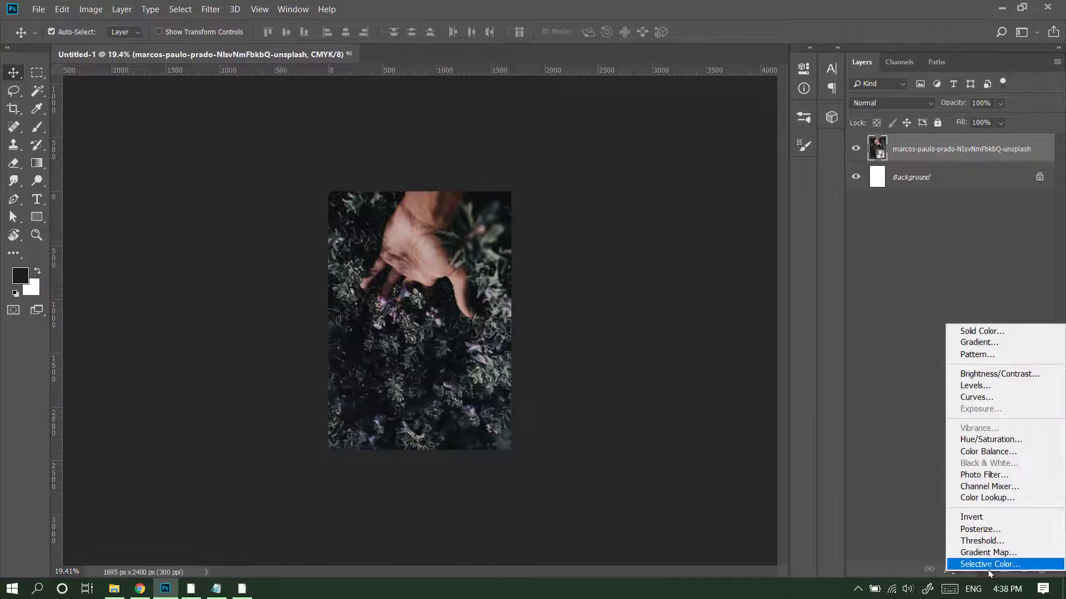
{"action": "left_click", "coordinate": [980, 478]}
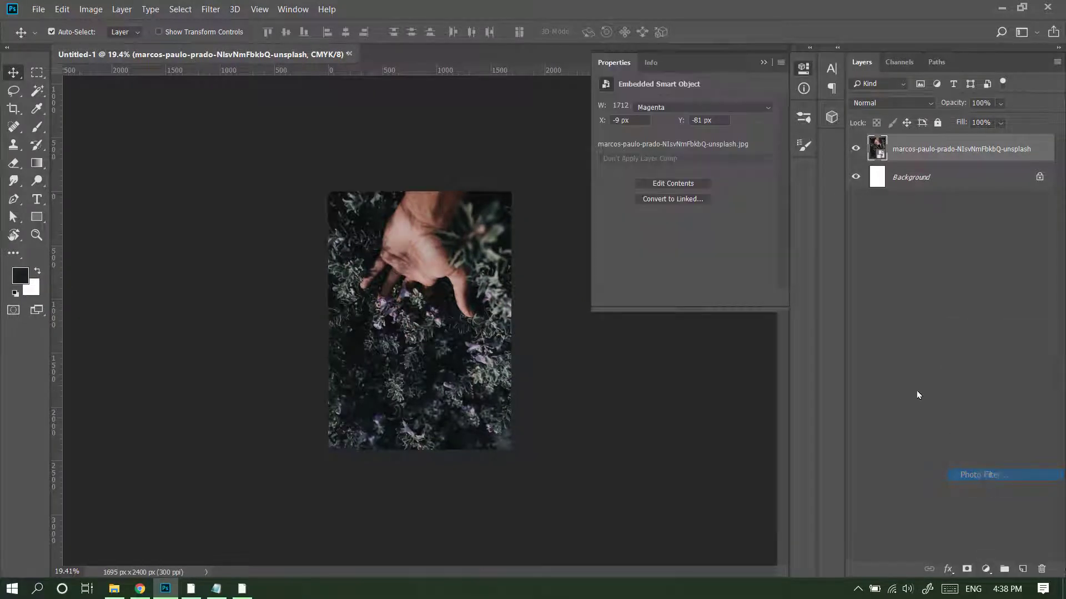
{"action": "left_click", "coordinate": [686, 109]}
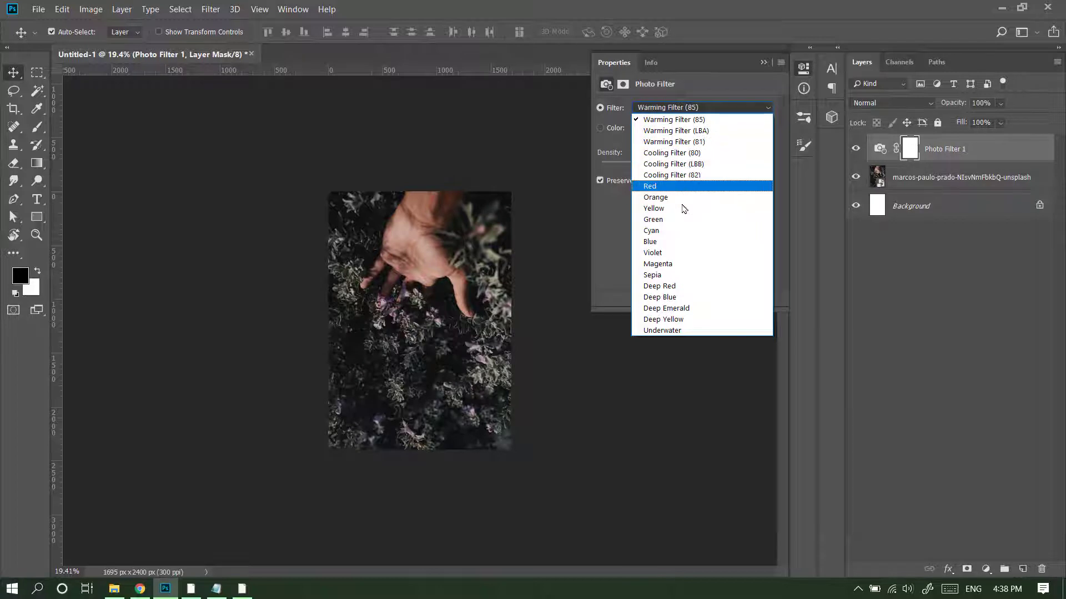
{"action": "left_click", "coordinate": [658, 263]}
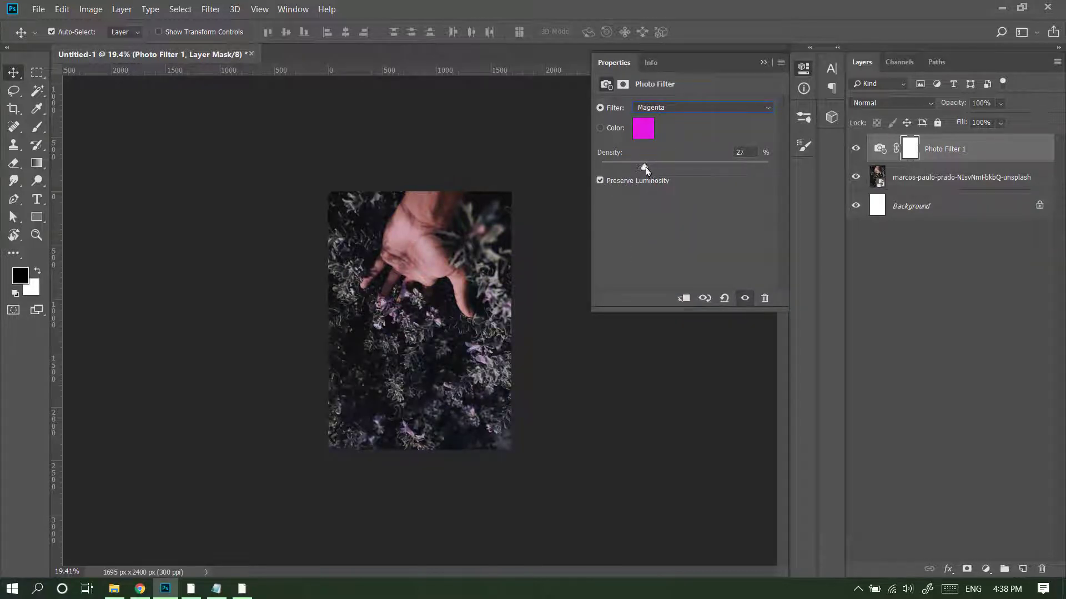
{"action": "left_click_drag", "start_coordinate": [646, 168], "coordinate": [652, 171]}
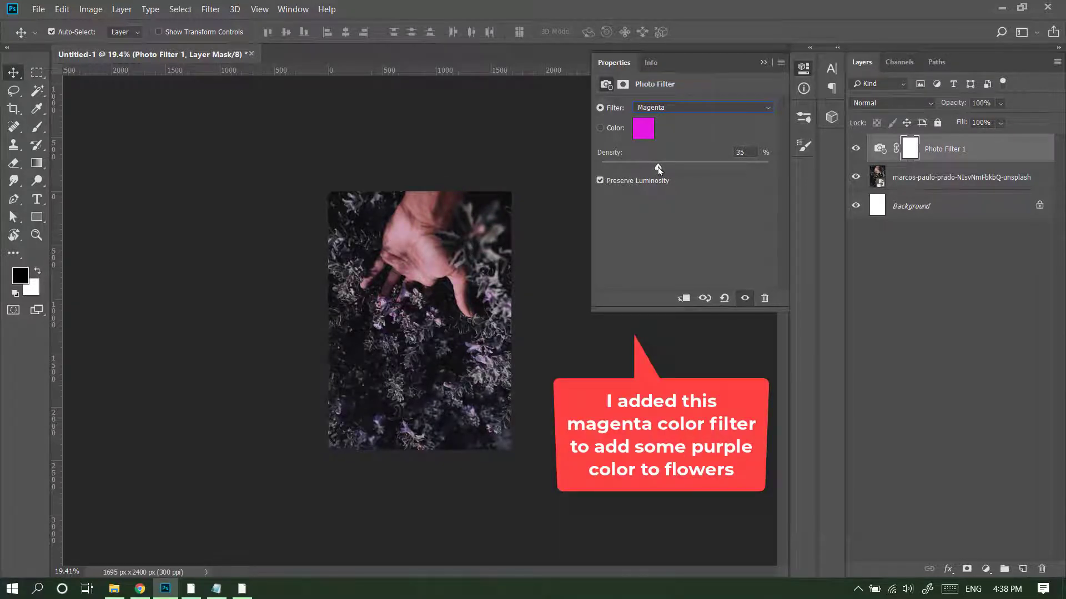
{"action": "left_click", "coordinate": [777, 62]}
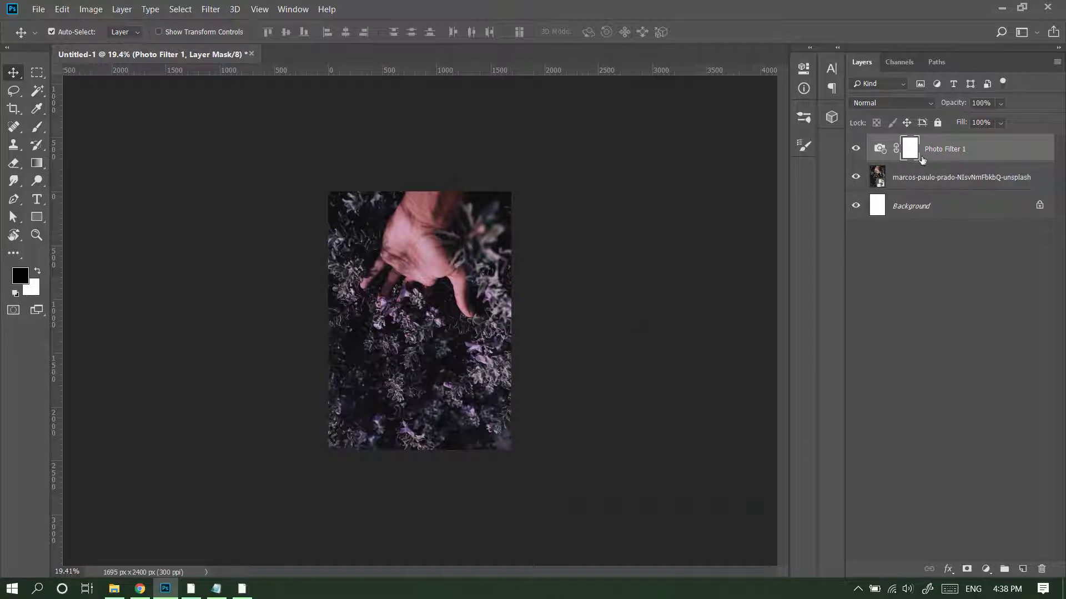
Step: Paint the hand black on the Photo Filter layer mask with a soft round brush, starting at 149 px and reducing to 70 px
{"action": "left_click_drag", "start_coordinate": [420, 272], "coordinate": [461, 251]}
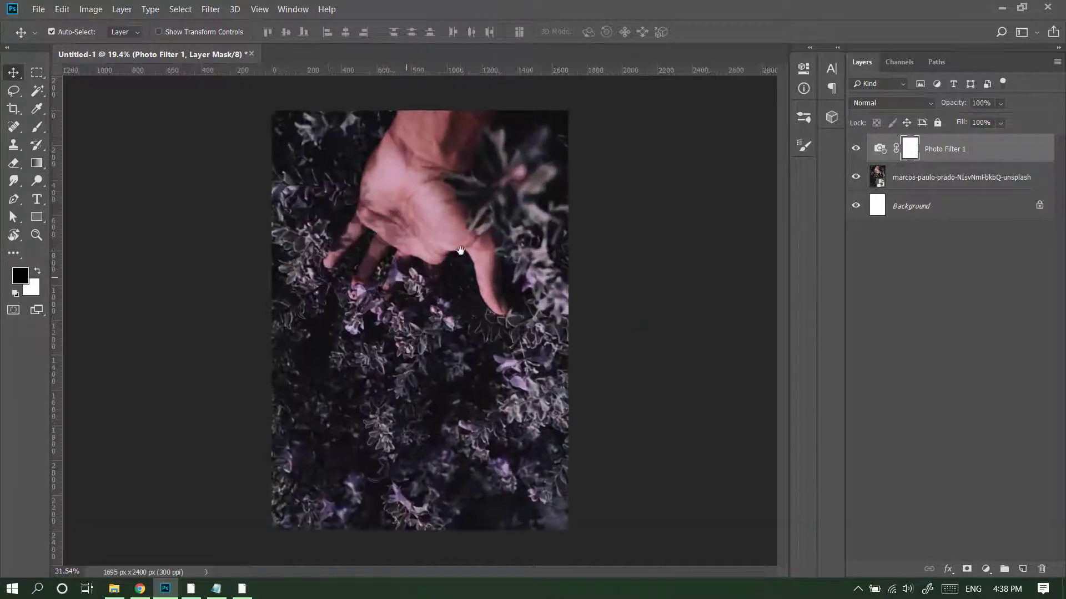
{"action": "key", "text": "b"}
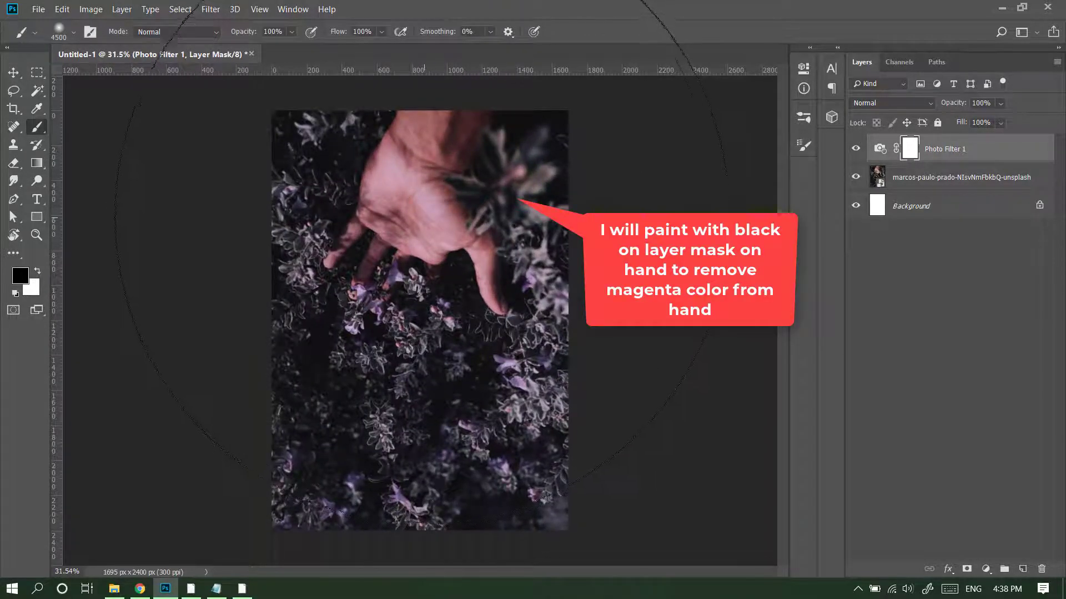
{"action": "key", "text": "bracketleft"}
{"action": "key", "text": "bracketleft"}
{"action": "key", "text": "bracketleft"}
{"action": "key", "text": "bracketleft"}
{"action": "key", "text": "bracketleft"}
{"action": "key", "text": "bracketleft"}
{"action": "key", "text": "bracketleft"}
{"action": "key", "text": "bracketleft"}
{"action": "key", "text": "bracketleft"}
{"action": "key", "text": "bracketleft"}
{"action": "key", "text": "bracketleft"}
{"action": "key", "text": "bracketleft"}
{"action": "key", "text": "bracketleft"}
{"action": "key", "text": "bracketleft"}
{"action": "key", "text": "bracketleft"}
{"action": "key", "text": "bracketleft"}
{"action": "key", "text": "bracketleft"}
{"action": "key", "text": "bracketleft"}
{"action": "key", "text": "bracketleft"}
{"action": "key", "text": "bracketleft"}
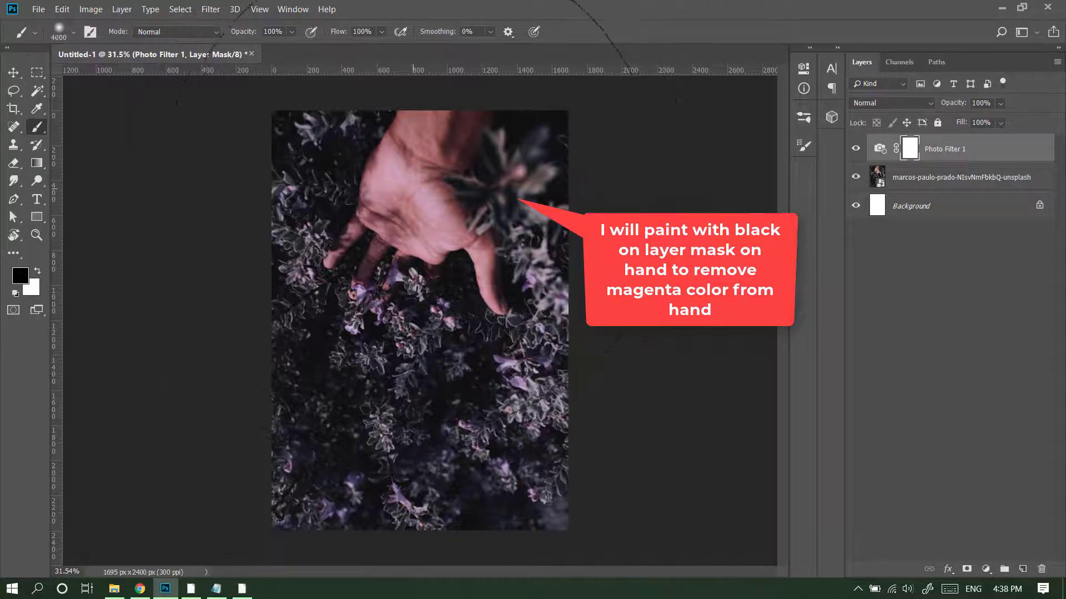
{"action": "key", "text": "bracketleft"}
{"action": "key", "text": "bracketleft"}
{"action": "key", "text": "bracketleft"}
{"action": "key", "text": "bracketleft"}
{"action": "key", "text": "bracketleft"}
{"action": "key", "text": "bracketleft"}
{"action": "key", "text": "bracketleft"}
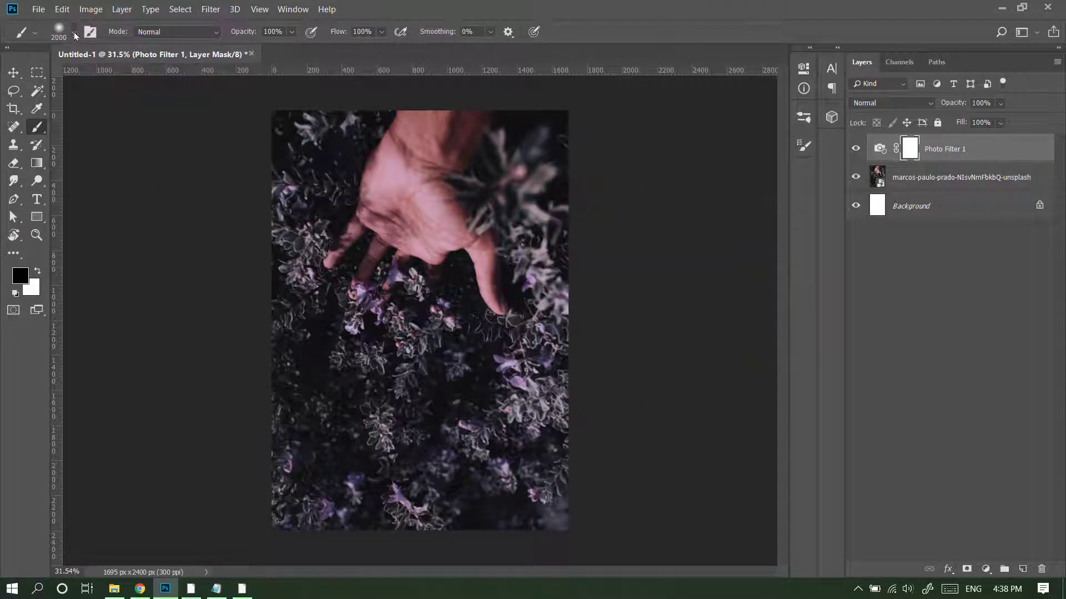
{"action": "left_click", "coordinate": [73, 34]}
{"action": "left_click", "coordinate": [142, 77]}
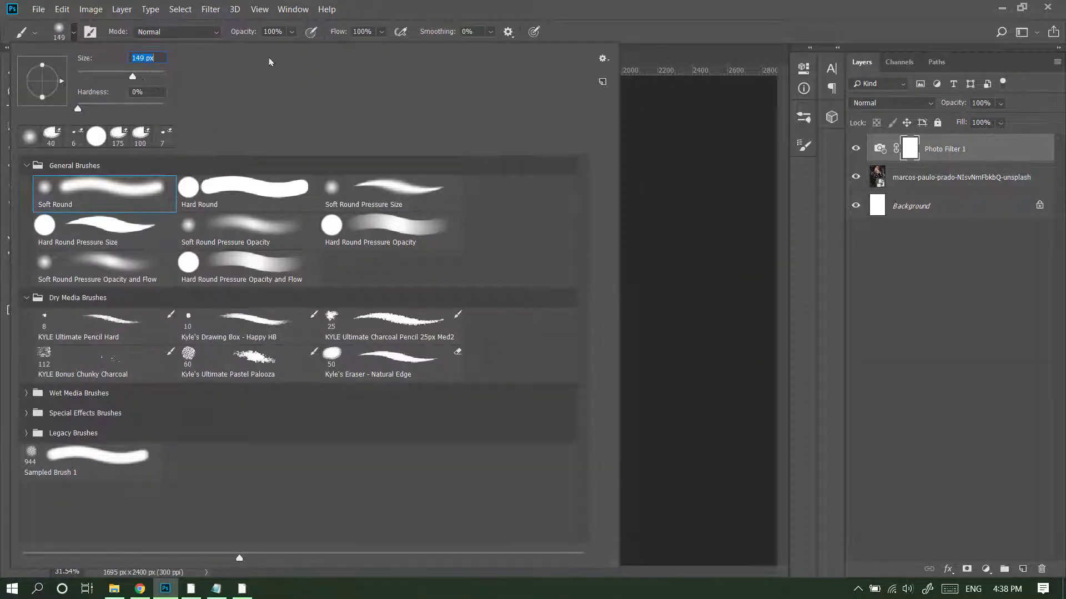
{"action": "key", "text": "Return"}
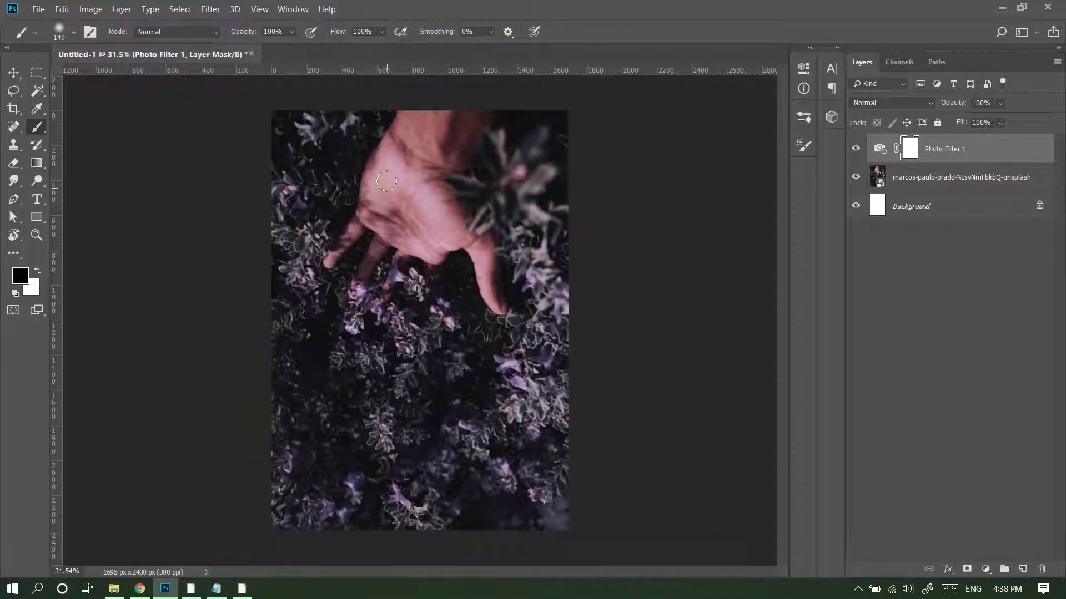
{"action": "mouse_move", "coordinate": [396, 143]}
{"action": "left_mouse_down"}
{"action": "mouse_move", "coordinate": [412, 126]}
{"action": "mouse_move", "coordinate": [410, 144]}
{"action": "mouse_move", "coordinate": [441, 119]}
{"action": "mouse_move", "coordinate": [438, 142]}
{"action": "mouse_move", "coordinate": [477, 115]}
{"action": "mouse_move", "coordinate": [444, 162]}
{"action": "left_mouse_up"}
{"action": "left_click_drag", "start_coordinate": [406, 202], "coordinate": [374, 209]}
{"action": "key", "text": "bracketleft"}
{"action": "key", "text": "bracketleft"}
{"action": "key", "text": "bracketleft"}
{"action": "key", "text": "bracketleft"}
{"action": "left_click", "coordinate": [13, 73]}
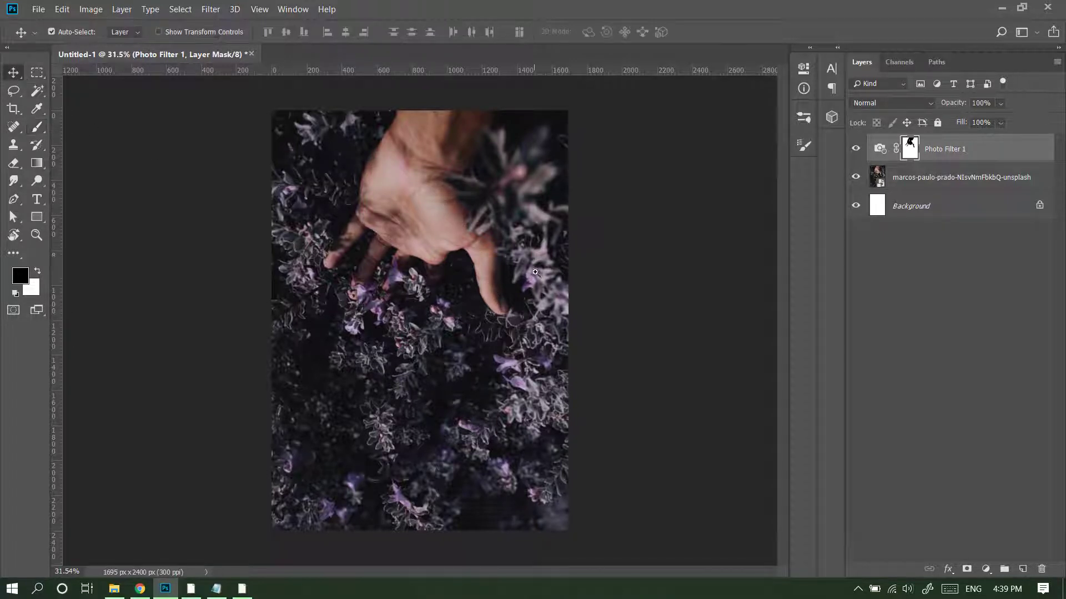
Step: Compare the image with and without the magenta Photo Filter layer by toggling its visibility
{"action": "key", "text": "ctrl+minus"}
{"action": "left_click", "coordinate": [856, 149]}
{"action": "left_click", "coordinate": [856, 149]}
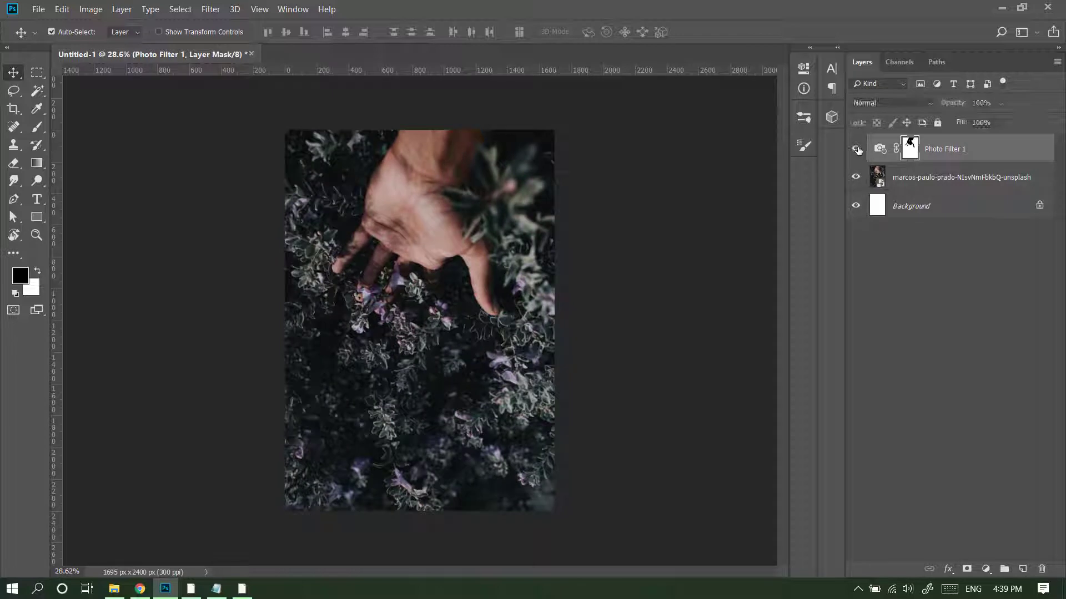
{"action": "left_click", "coordinate": [856, 150]}
{"action": "left_click", "coordinate": [856, 150]}
Step: Add a black Solid Color fill layer above the Photo Filter layer
{"action": "left_click_drag", "start_coordinate": [495, 319], "coordinate": [477, 318]}
{"action": "left_click", "coordinate": [987, 573]}
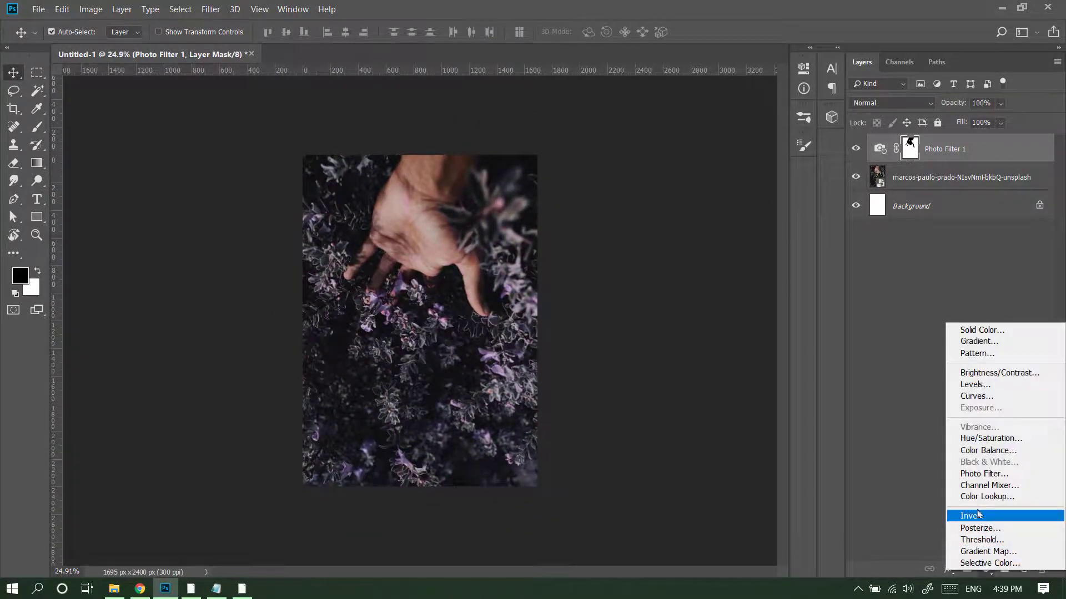
{"action": "left_click", "coordinate": [978, 331]}
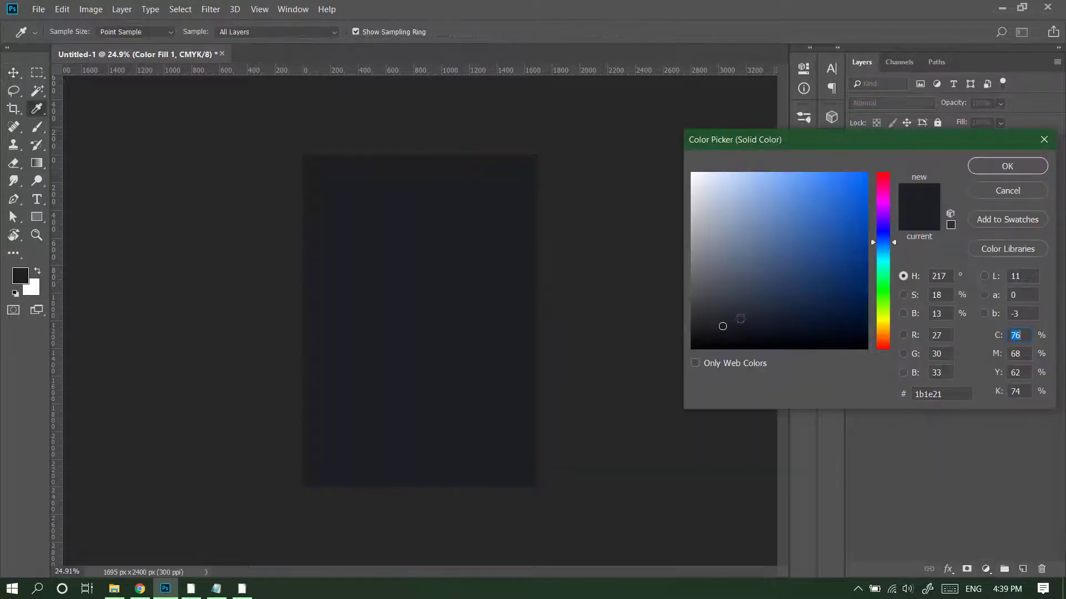
{"action": "left_click", "coordinate": [693, 348]}
{"action": "left_click", "coordinate": [986, 170]}
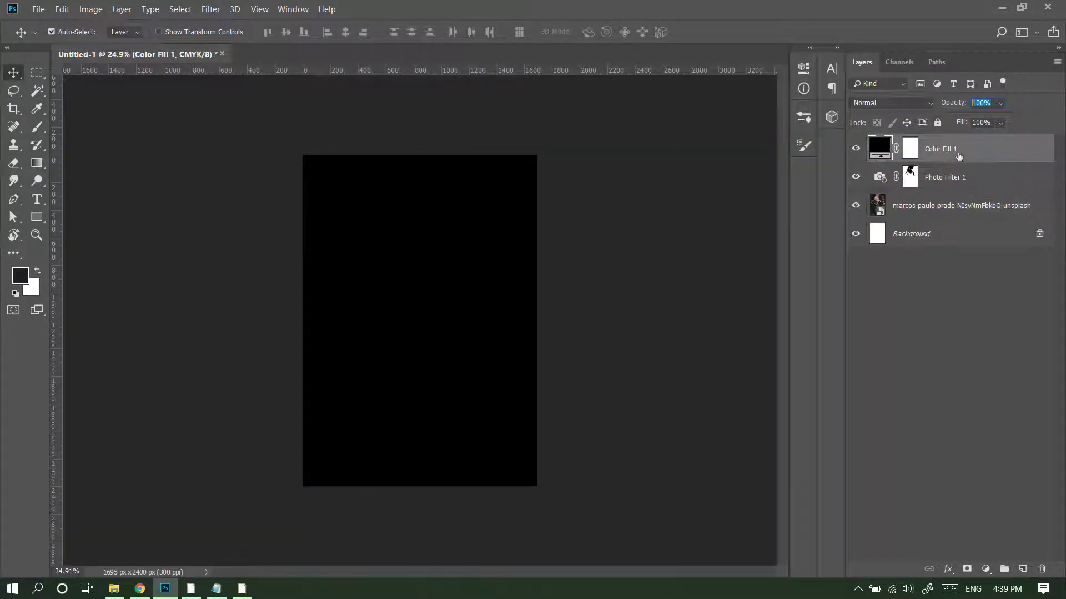
Step: Paint one black dab of a soft 3100 px brush at the centre of the Color Fill layer's mask to create a focal point
{"action": "left_click", "coordinate": [913, 159]}
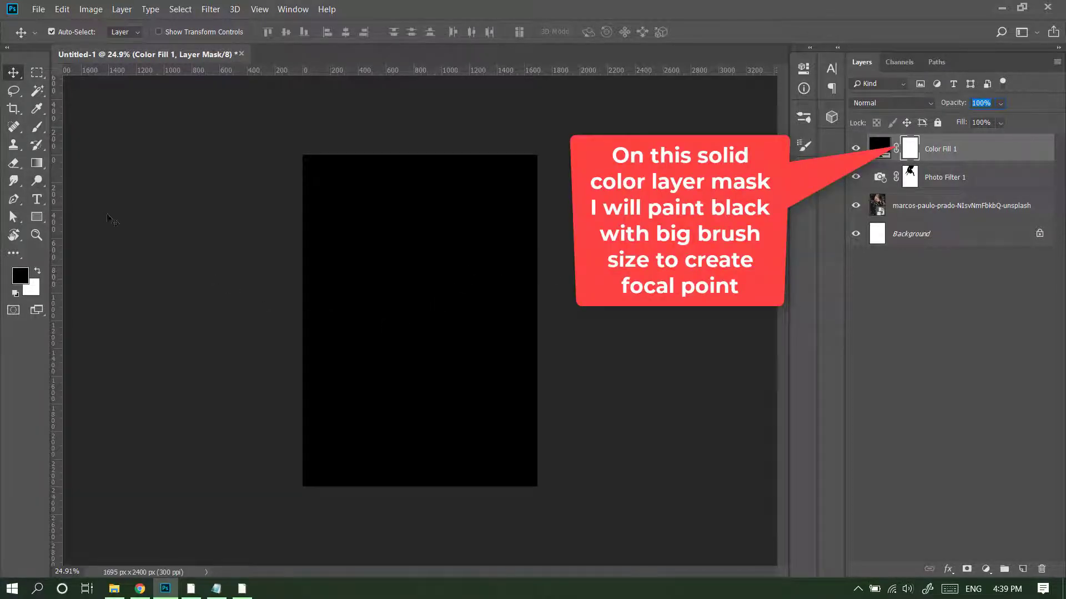
{"action": "left_click", "coordinate": [37, 127]}
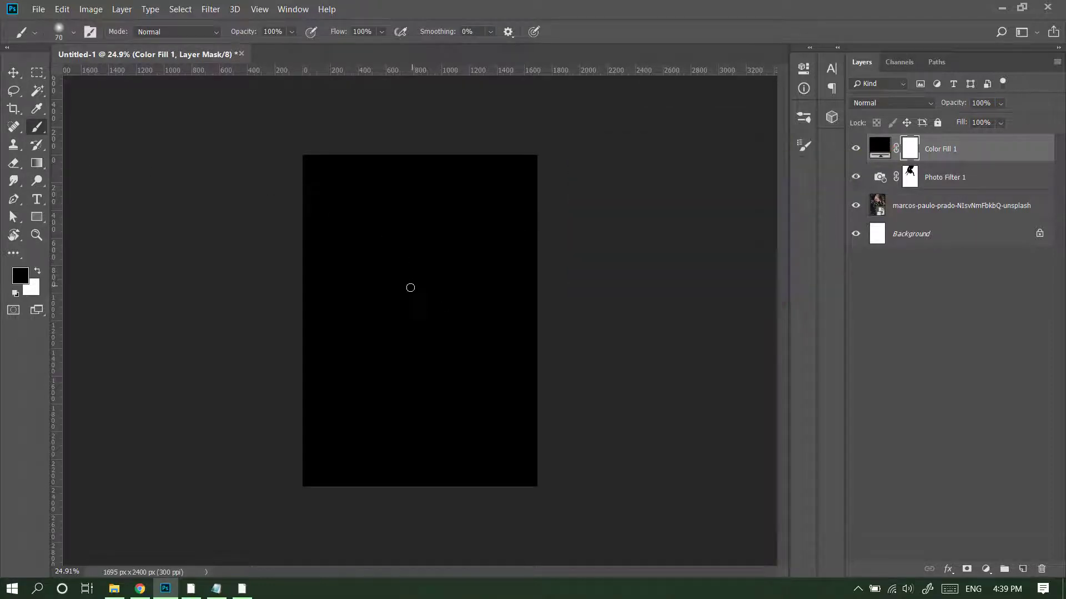
{"action": "key", "text": "bracketright"}
{"action": "key", "text": "bracketright"}
{"action": "key", "text": "bracketright"}
{"action": "key", "text": "bracketright"}
{"action": "key", "text": "bracketright"}
{"action": "key", "text": "bracketright"}
{"action": "key", "text": "bracketright"}
{"action": "key", "text": "bracketright"}
{"action": "key", "text": "bracketright"}
{"action": "key", "text": "bracketright"}
{"action": "key", "text": "bracketright"}
{"action": "key", "text": "bracketright"}
{"action": "key", "text": "bracketright"}
{"action": "key", "text": "bracketright"}
{"action": "key", "text": "bracketright"}
{"action": "key", "text": "bracketright"}
{"action": "key", "text": "bracketright"}
{"action": "key", "text": "bracketright"}
{"action": "key", "text": "bracketright"}
{"action": "key", "text": "bracketright"}
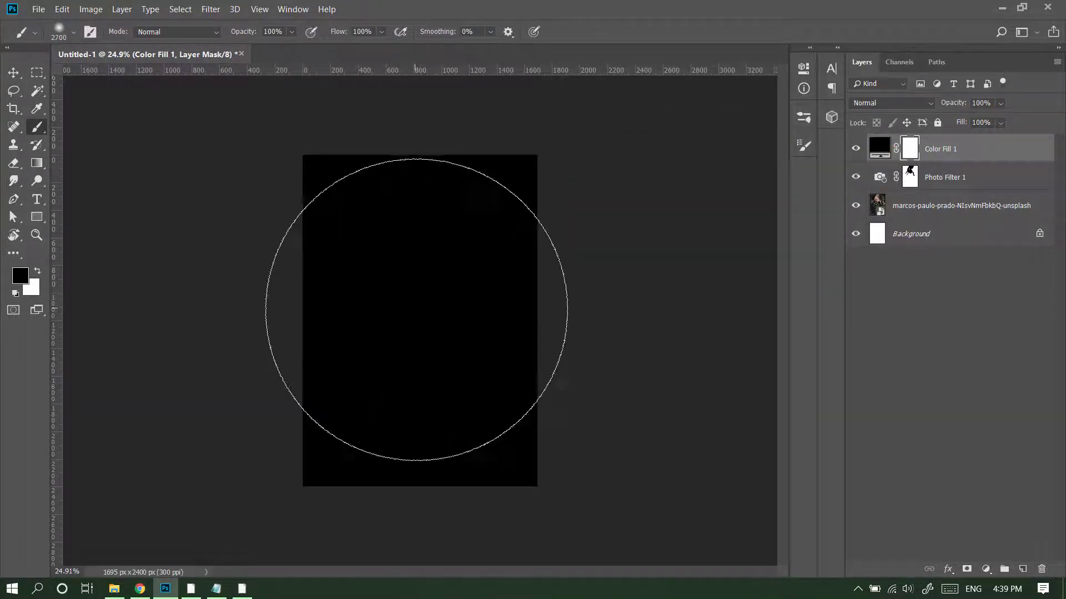
{"action": "key", "text": "bracketright"}
{"action": "key", "text": "bracketright"}
{"action": "key", "text": "bracketright"}
{"action": "key", "text": "bracketright"}
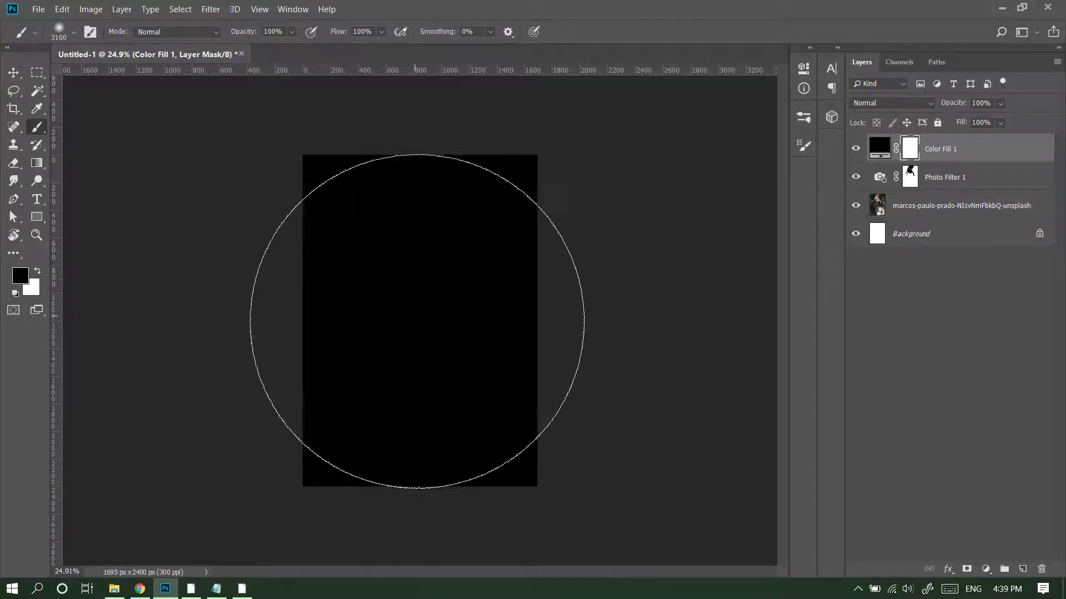
{"action": "left_click", "coordinate": [421, 326]}
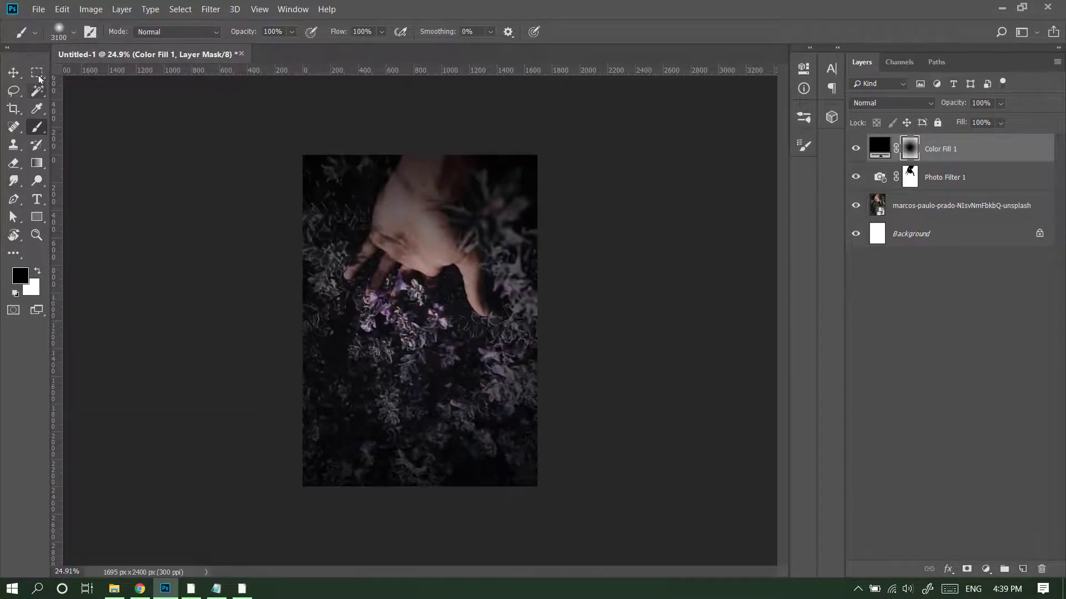
Step: Paint one black dab of a soft 2200 px brush on the Color Fill layer's mask over the hand
{"action": "key", "text": "bracketleft"}
{"action": "key", "text": "bracketleft"}
{"action": "key", "text": "bracketleft"}
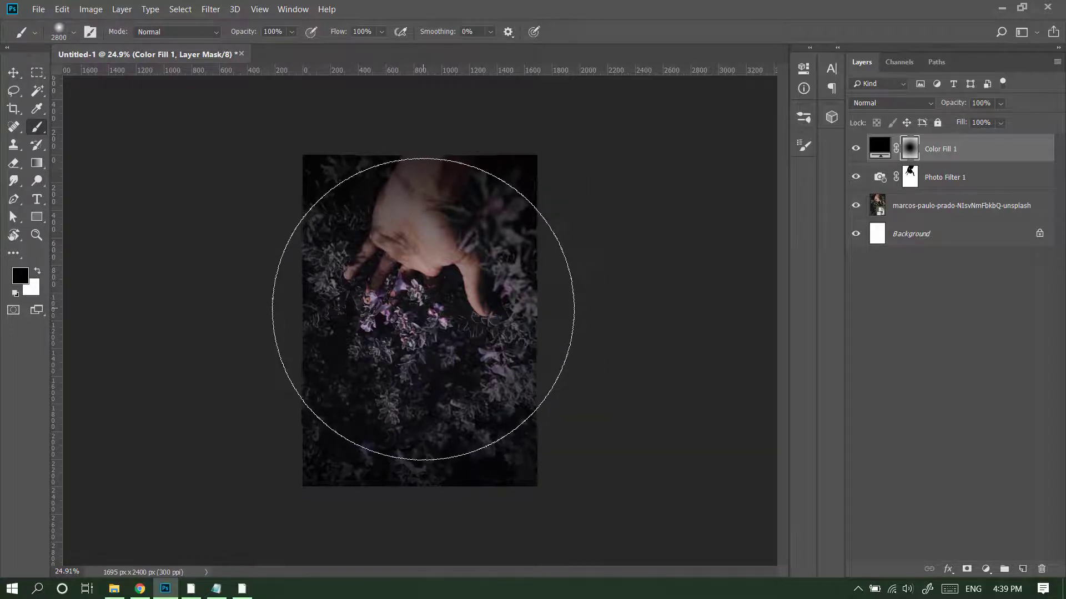
{"action": "key", "text": "bracketleft"}
{"action": "key", "text": "bracketleft"}
{"action": "key", "text": "bracketleft"}
{"action": "key", "text": "bracketleft"}
{"action": "key", "text": "bracketleft"}
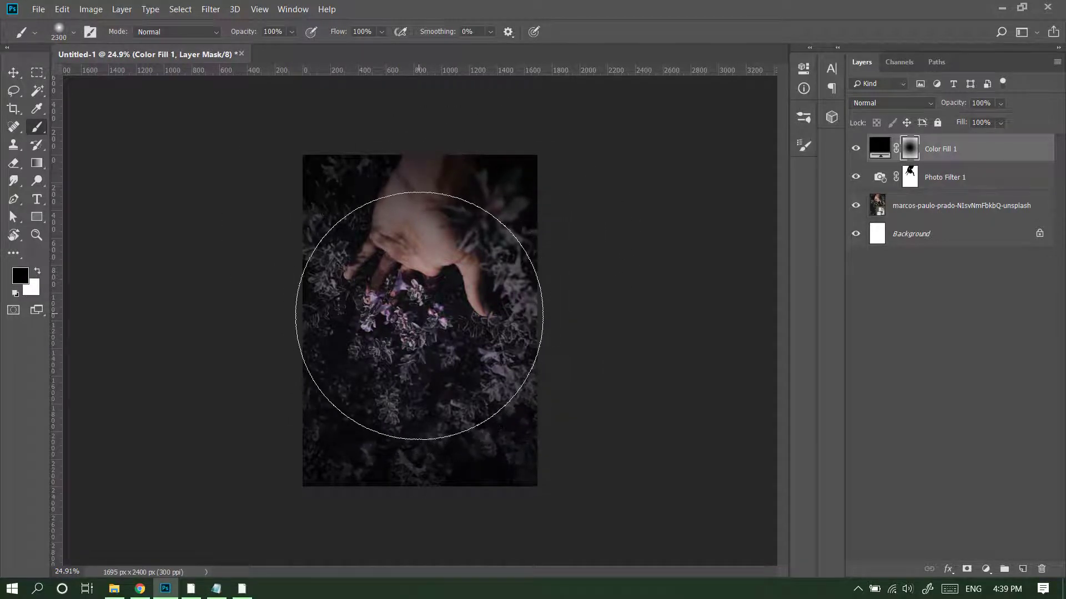
{"action": "key", "text": "bracketleft"}
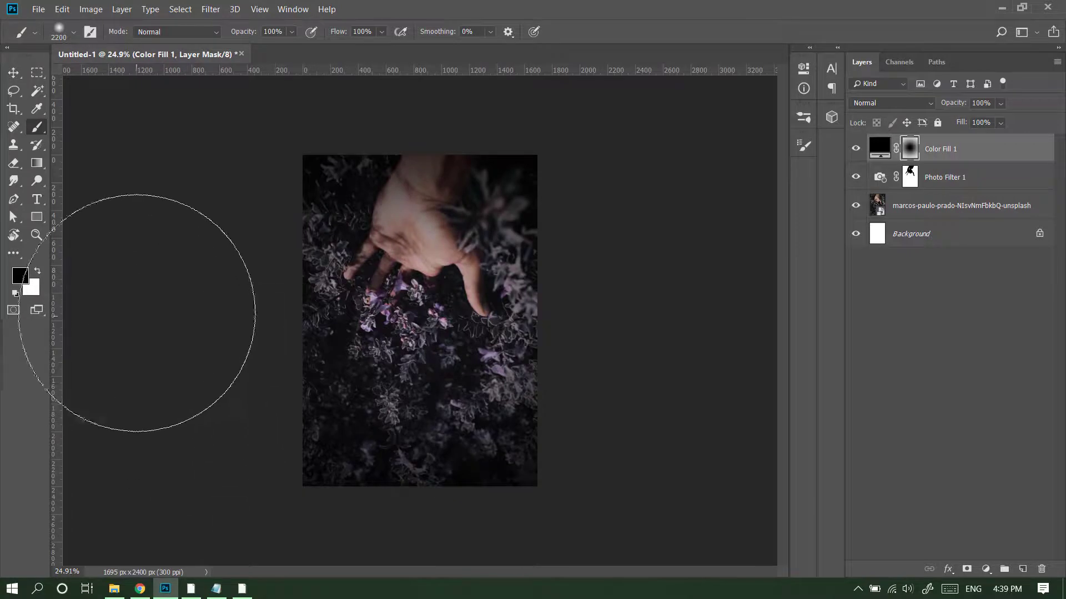
{"action": "left_click", "coordinate": [397, 262]}
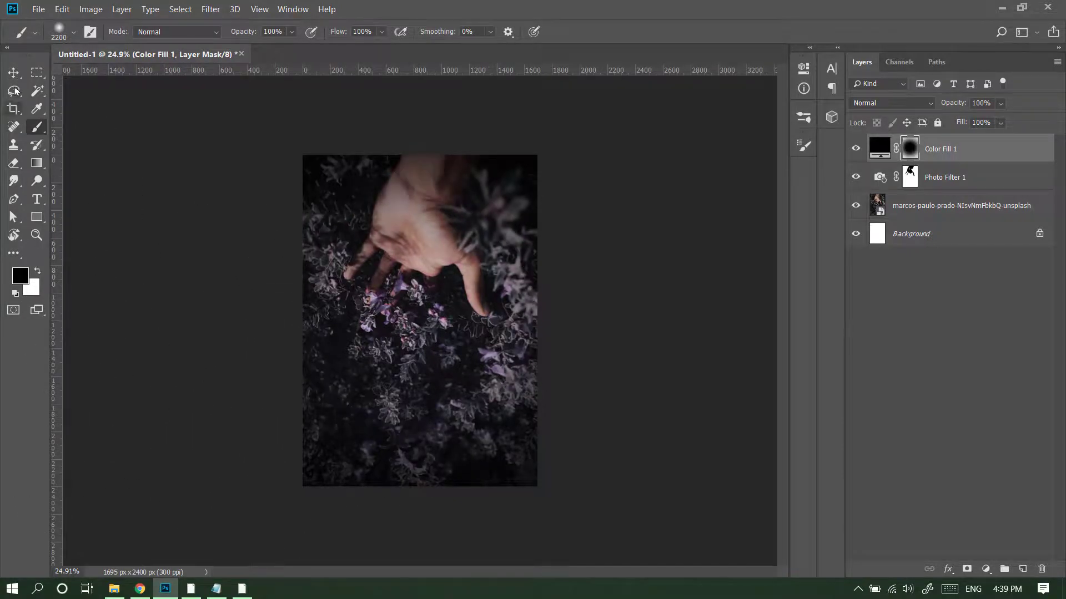
{"action": "left_click", "coordinate": [14, 72]}
{"action": "scroll", "coordinate": [526, 307], "scroll_direction": "down", "scroll_amount": 2}
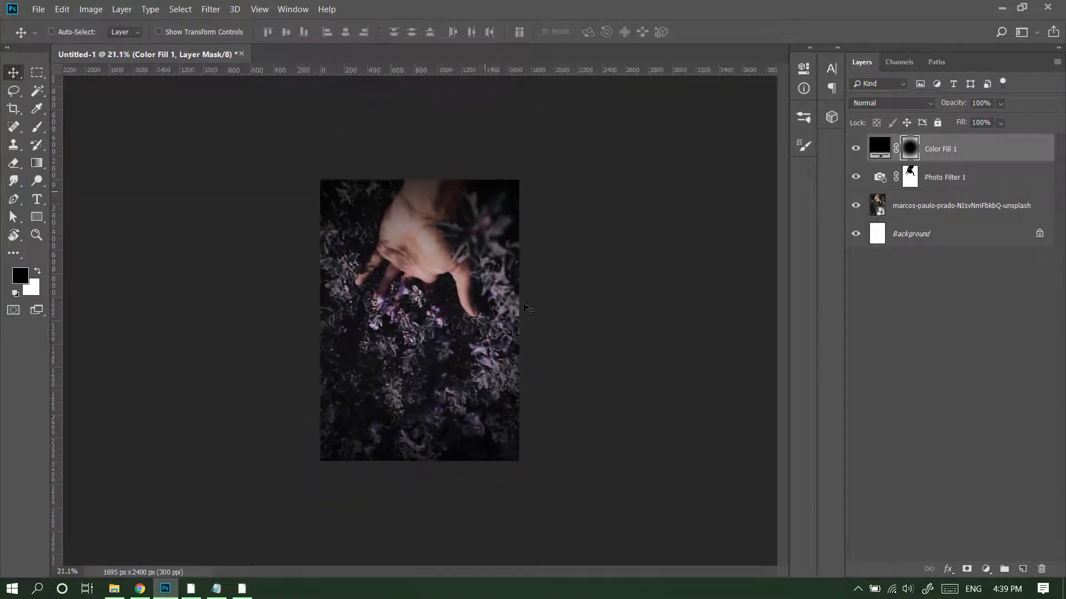
{"action": "scroll", "coordinate": [531, 201], "scroll_direction": "up", "scroll_amount": 1}
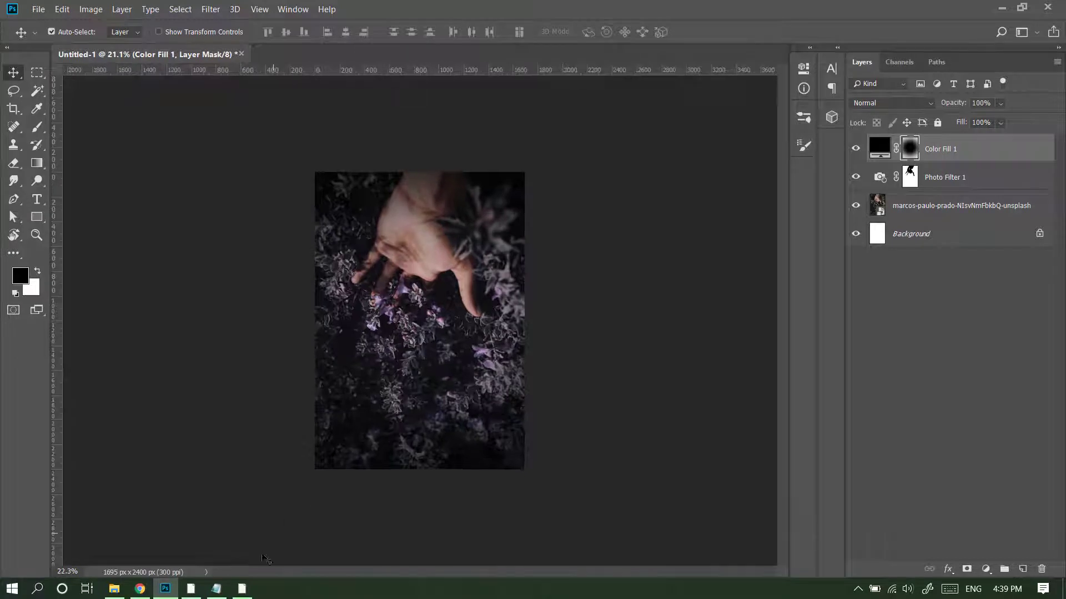
Step: Copy the author's name from the Notepad text and paste it as a new text layer near the cover's upper-left corner
{"action": "left_click", "coordinate": [216, 588]}
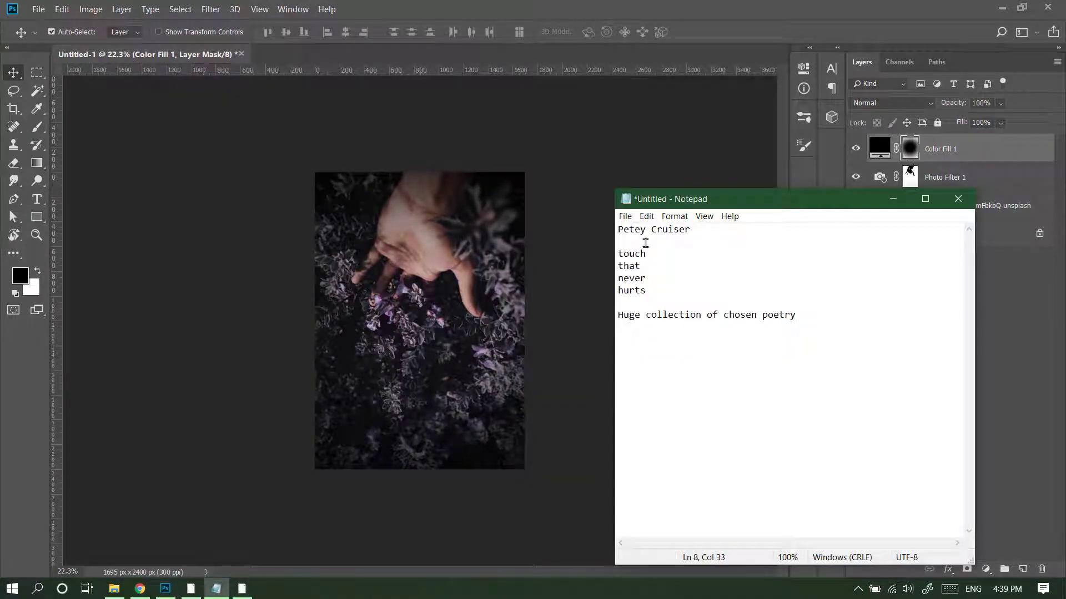
{"action": "left_click_drag", "start_coordinate": [695, 231], "coordinate": [617, 230]}
{"action": "key", "text": "ctrl+c"}
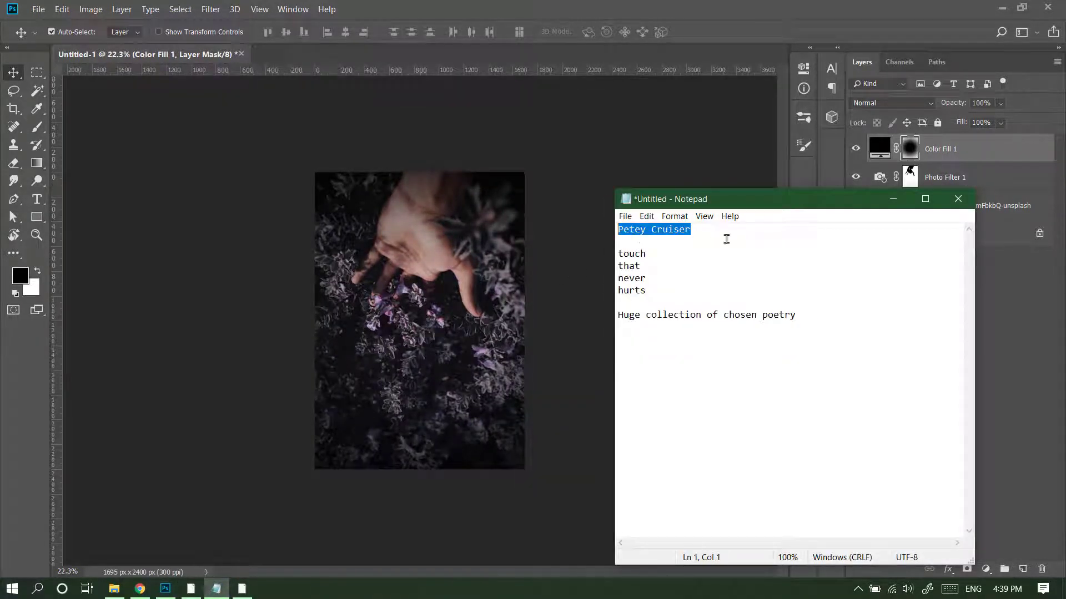
{"action": "left_click", "coordinate": [893, 198]}
{"action": "key", "text": "t"}
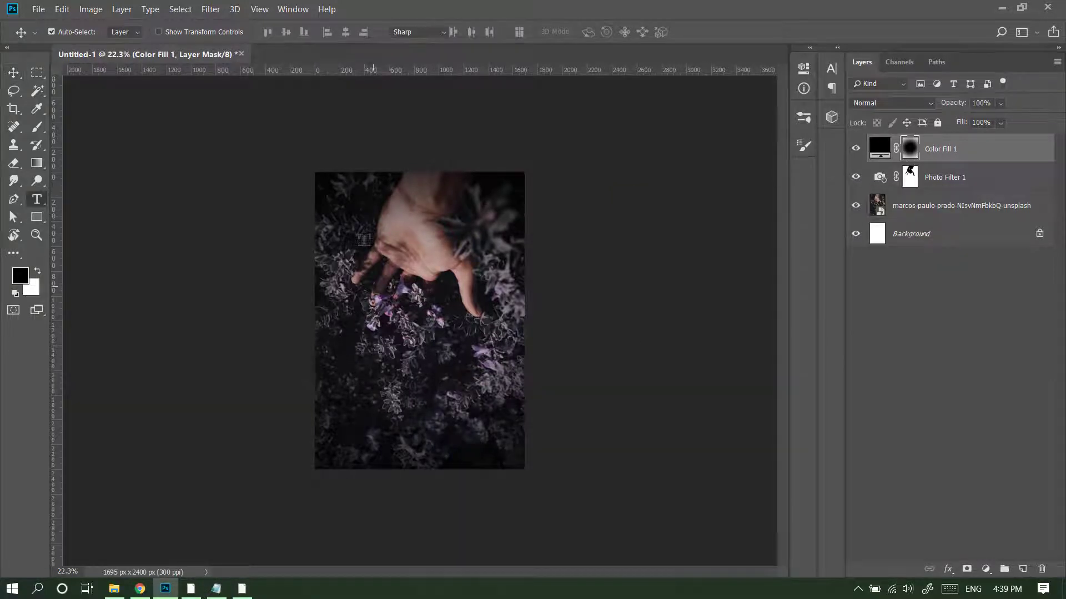
{"action": "left_click", "coordinate": [344, 222]}
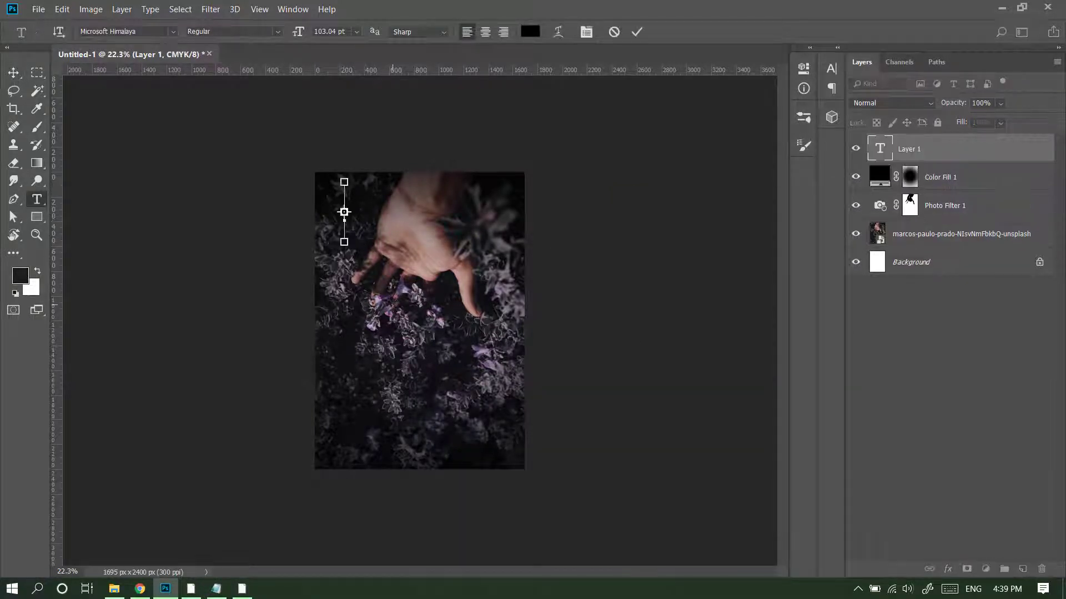
{"action": "key", "text": "ctrl+v"}
Step: Set the colour of the author's name text to light grey b6b6b6
{"action": "key", "text": "ctrl+a"}
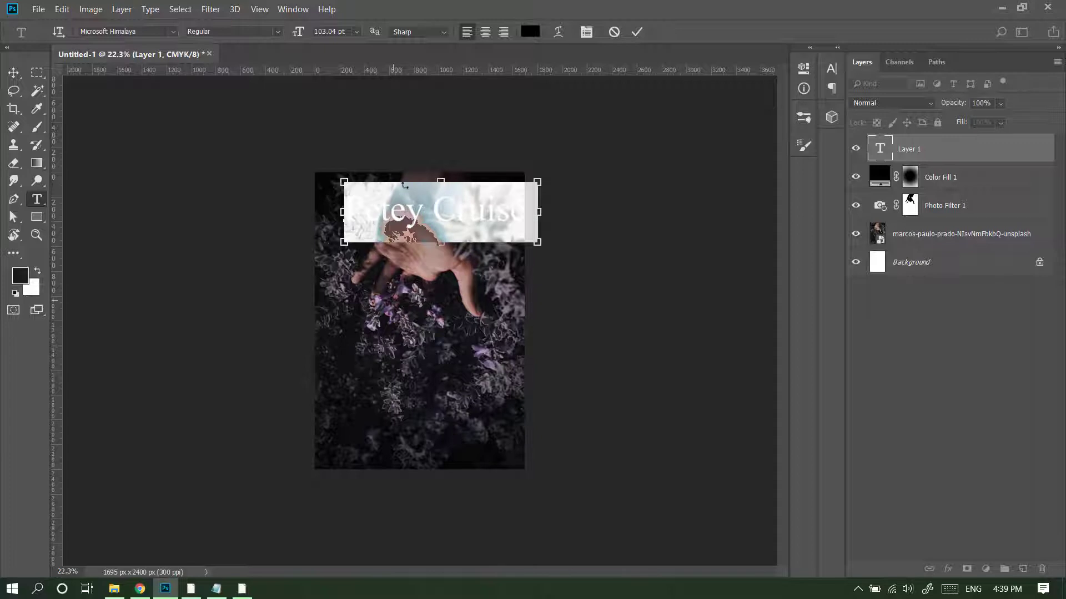
{"action": "left_click", "coordinate": [530, 32]}
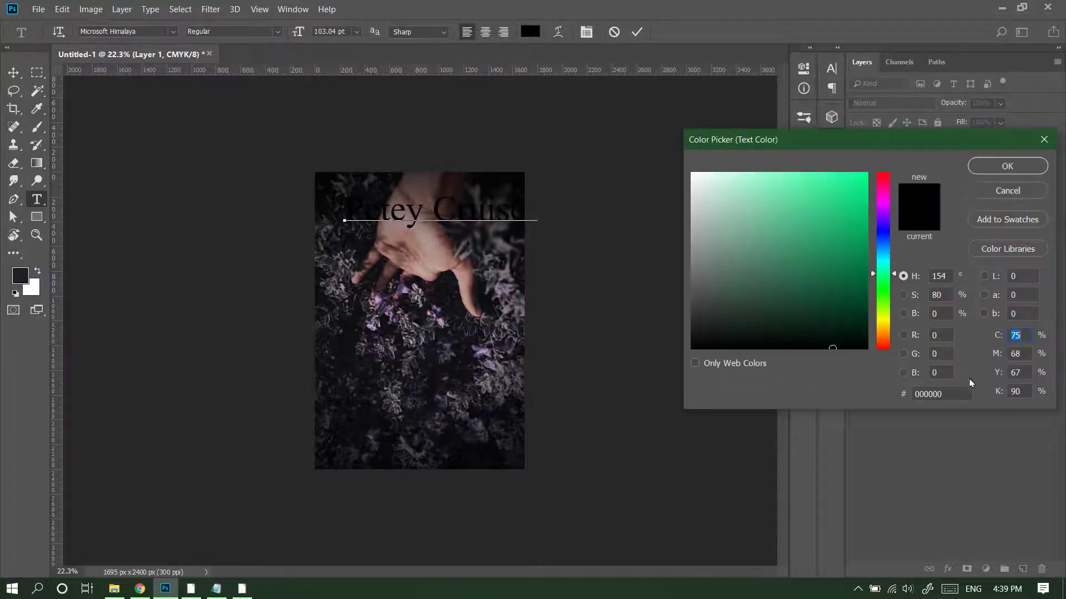
{"action": "left_click", "coordinate": [913, 396]}
{"action": "type", "text": "b6b6b"}
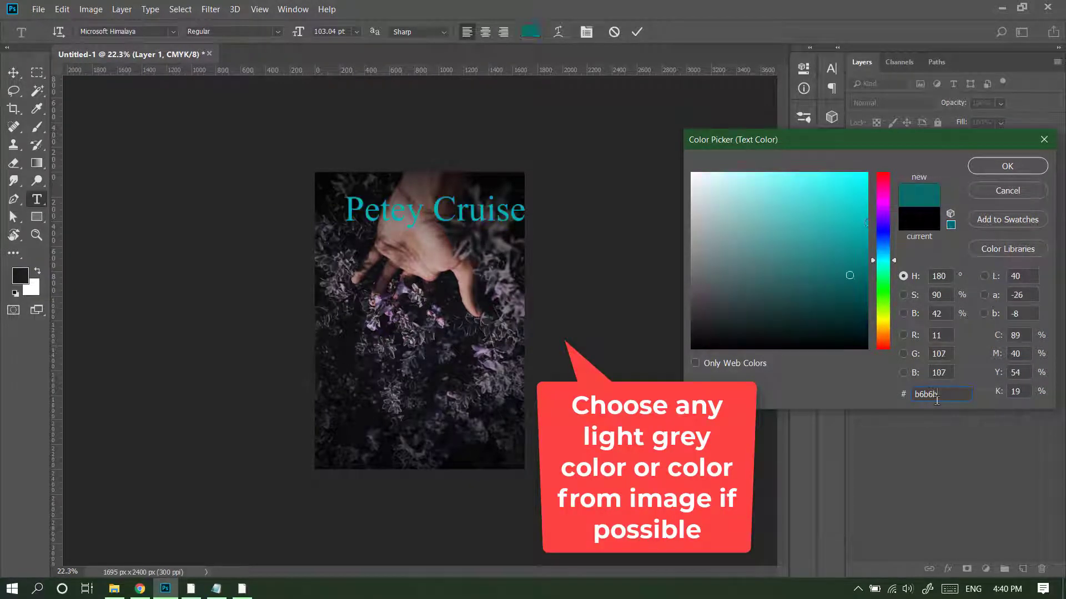
{"action": "type", "text": "6"}
{"action": "key", "text": "Return"}
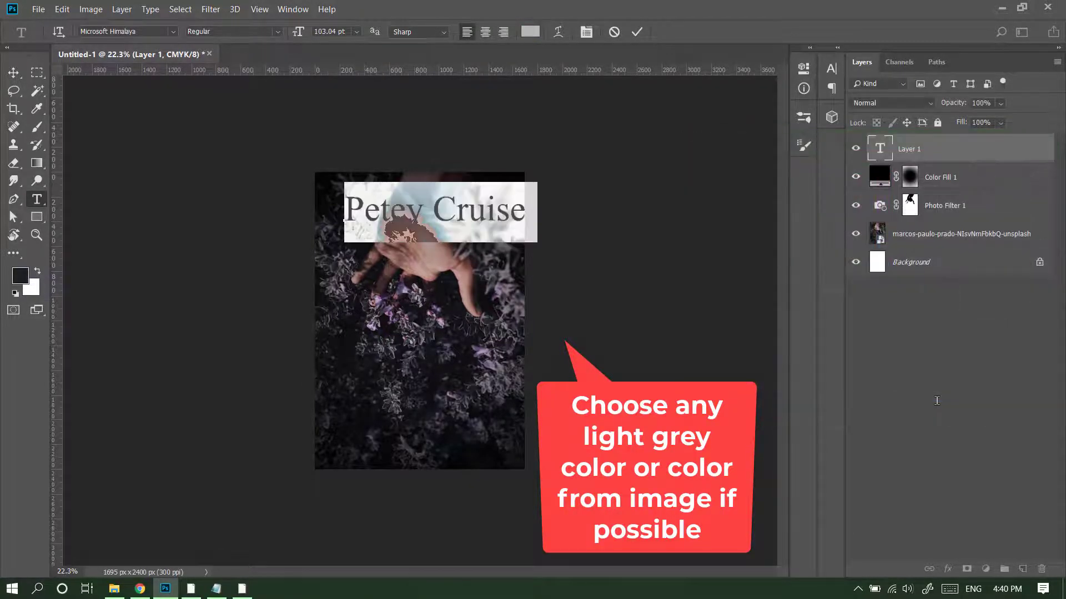
{"action": "key", "text": "ctrl+Return"}
Step: Scale the author's name down to about 36% and place it in the cover's upper-left corner
{"action": "left_click", "coordinate": [13, 72]}
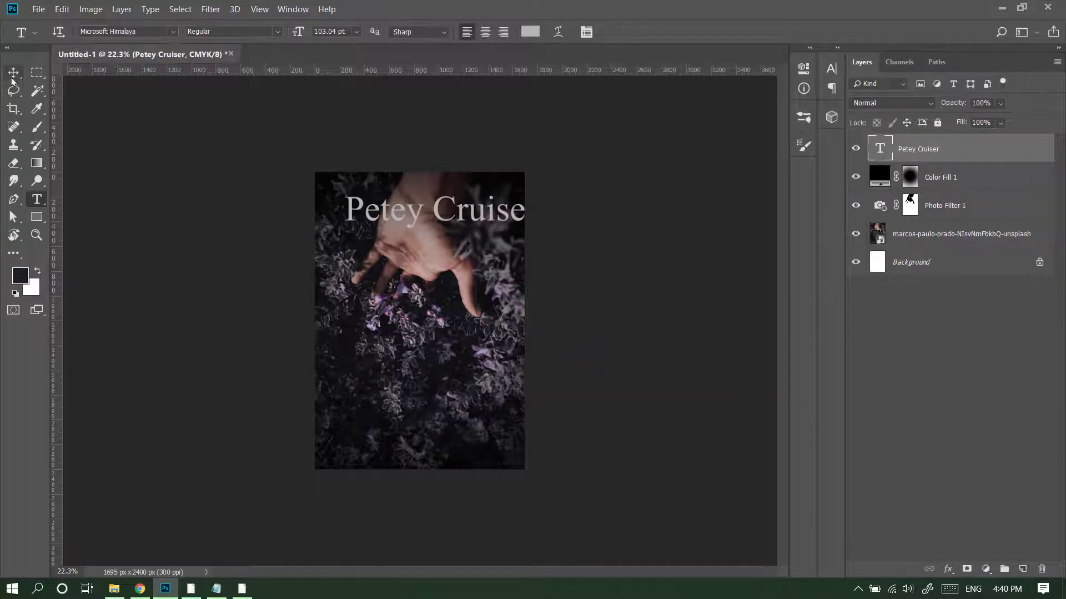
{"action": "key", "text": "ctrl+t"}
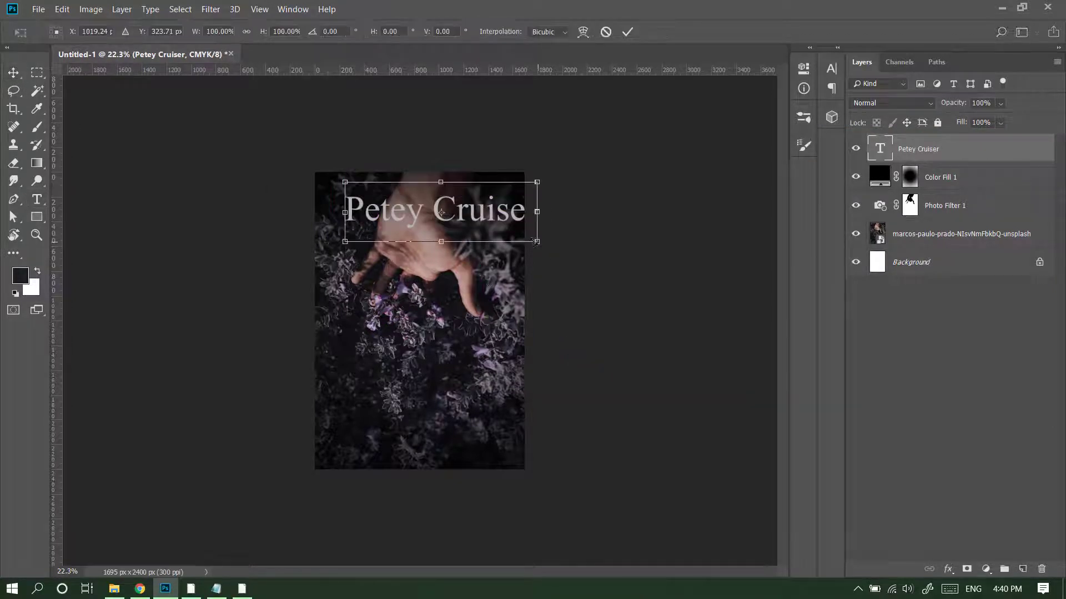
{"action": "left_click_drag", "start_coordinate": [537, 242], "coordinate": [404, 215]}
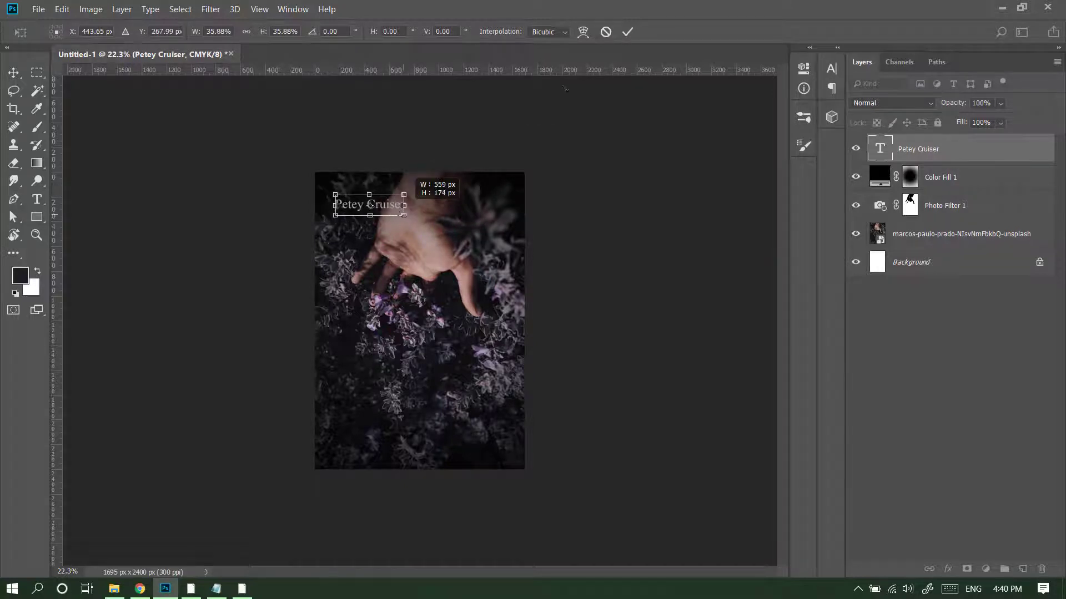
{"action": "left_click", "coordinate": [627, 32]}
Step: Enlarge the hand photo slightly to 14.83% scale and shift it right to about X 864 px, Y 1201 px
{"action": "left_click", "coordinate": [942, 245]}
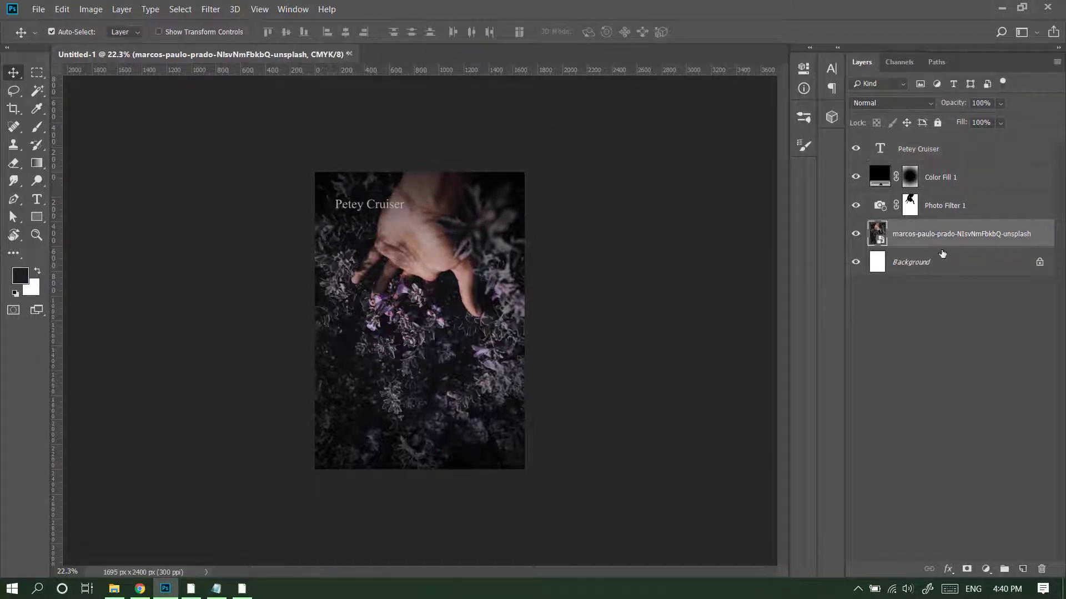
{"action": "key", "text": "ctrl+t"}
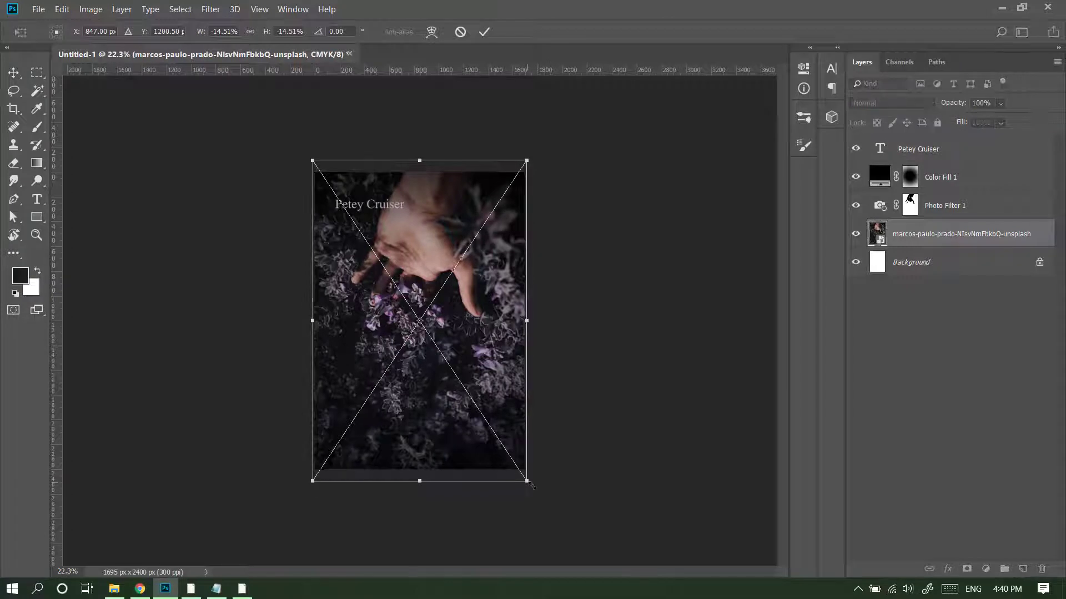
{"action": "left_click_drag", "start_coordinate": [474, 429], "coordinate": [467, 426]}
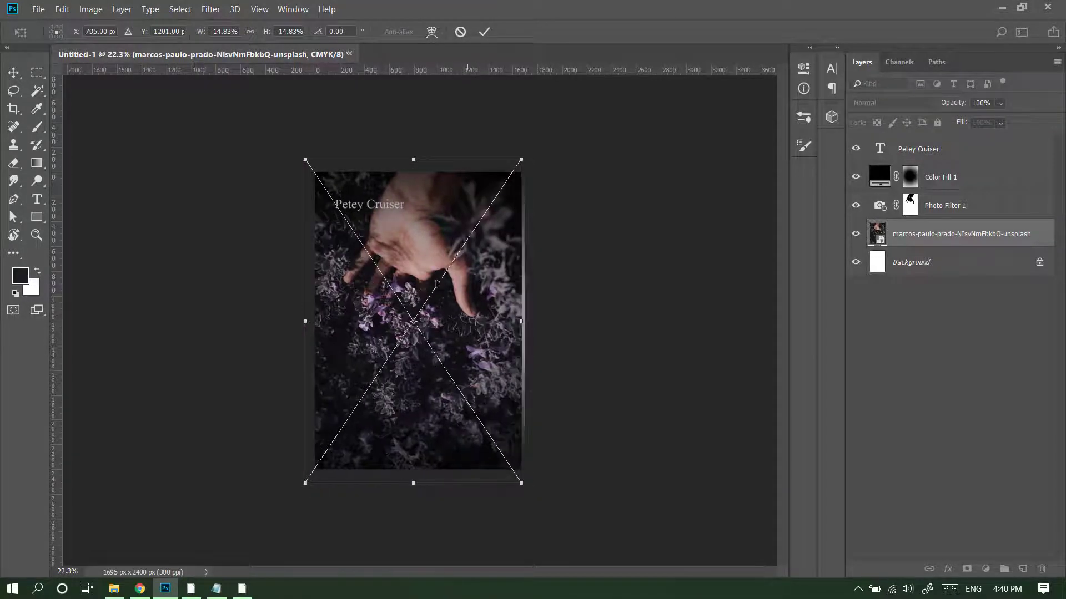
{"action": "scroll", "coordinate": [447, 262], "scroll_direction": "up", "scroll_amount": 2}
{"action": "left_click_drag", "start_coordinate": [451, 302], "coordinate": [461, 306]}
{"action": "left_click", "coordinate": [484, 32]}
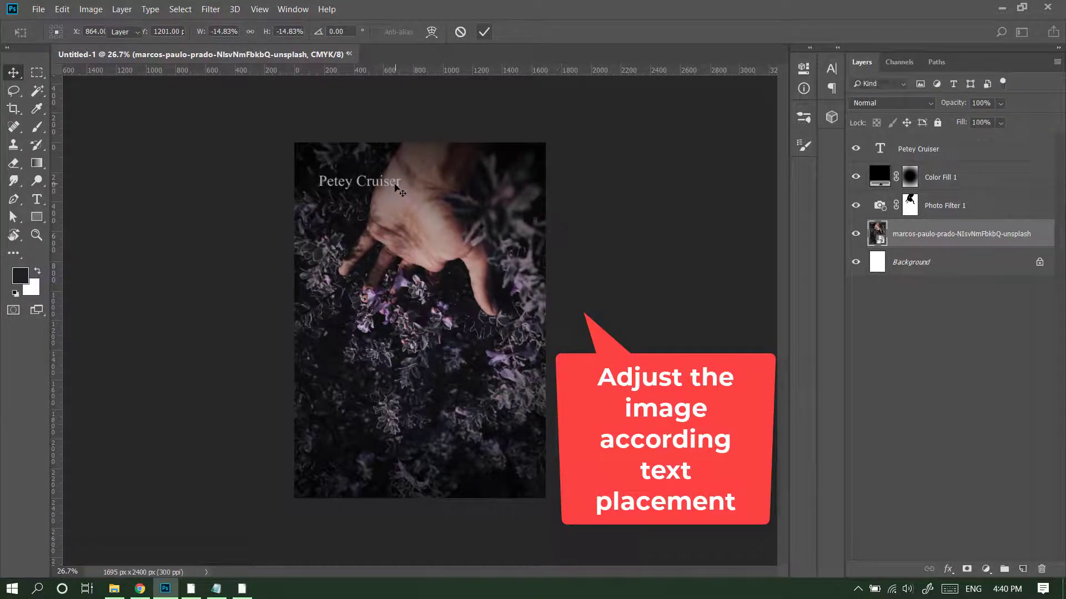
Step: Nudge the author's name slightly left, to about X 423 px, Y 271 px
{"action": "left_click_drag", "start_coordinate": [395, 186], "coordinate": [391, 186]}
{"action": "key", "text": "ctrl+t"}
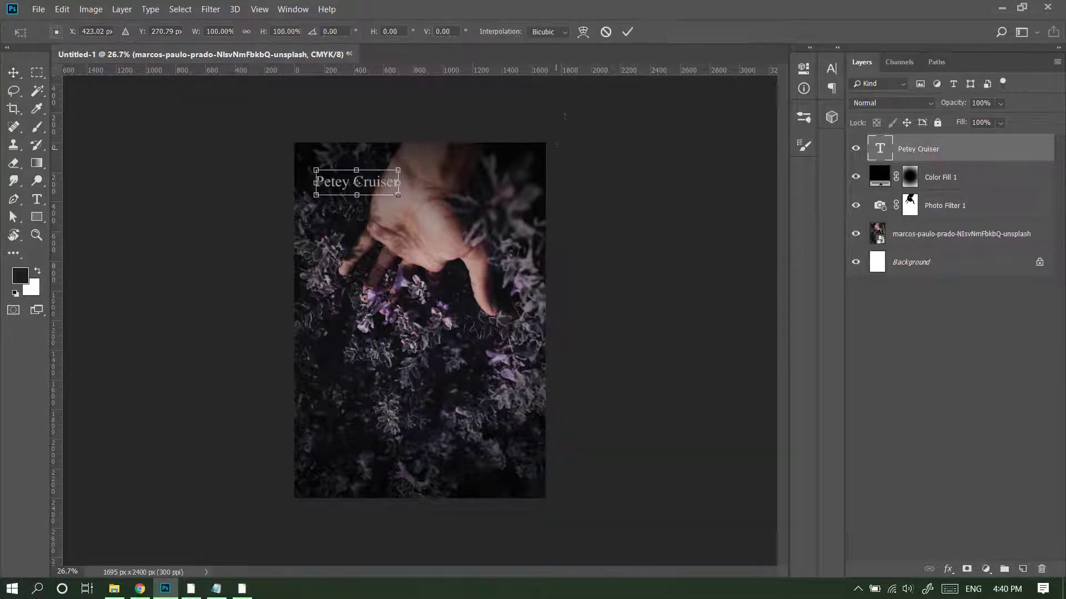
{"action": "left_click", "coordinate": [627, 32]}
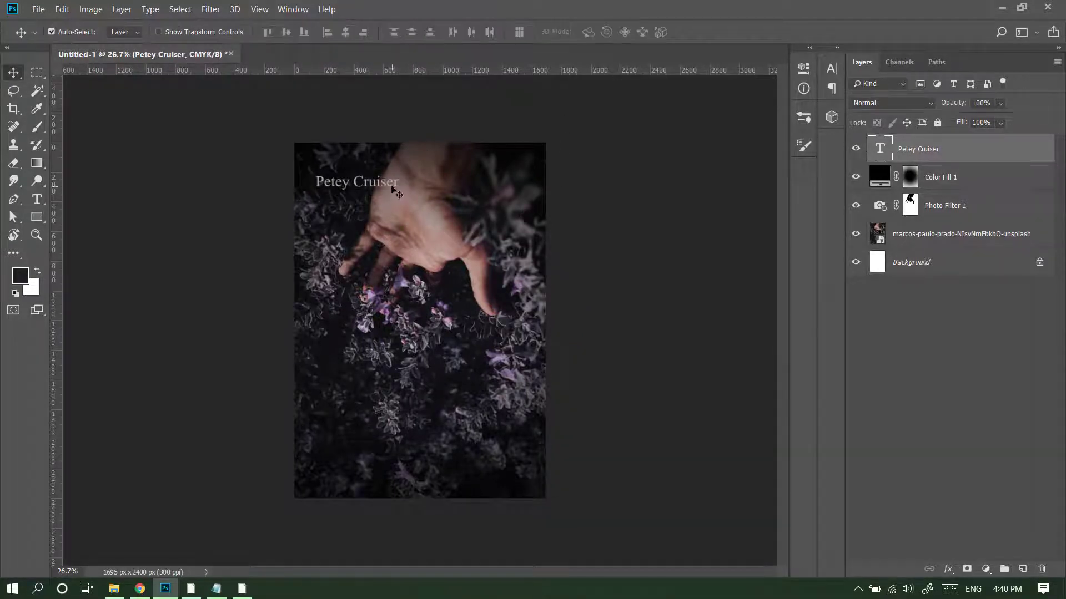
Step: Duplicate the author's name text to the cover's lower edge and replace its wording with "Huge collection of chosen poetry" from Notepad
{"action": "left_click_drag", "start_coordinate": [388, 189], "coordinate": [387, 487]}
{"action": "key", "text": "t"}
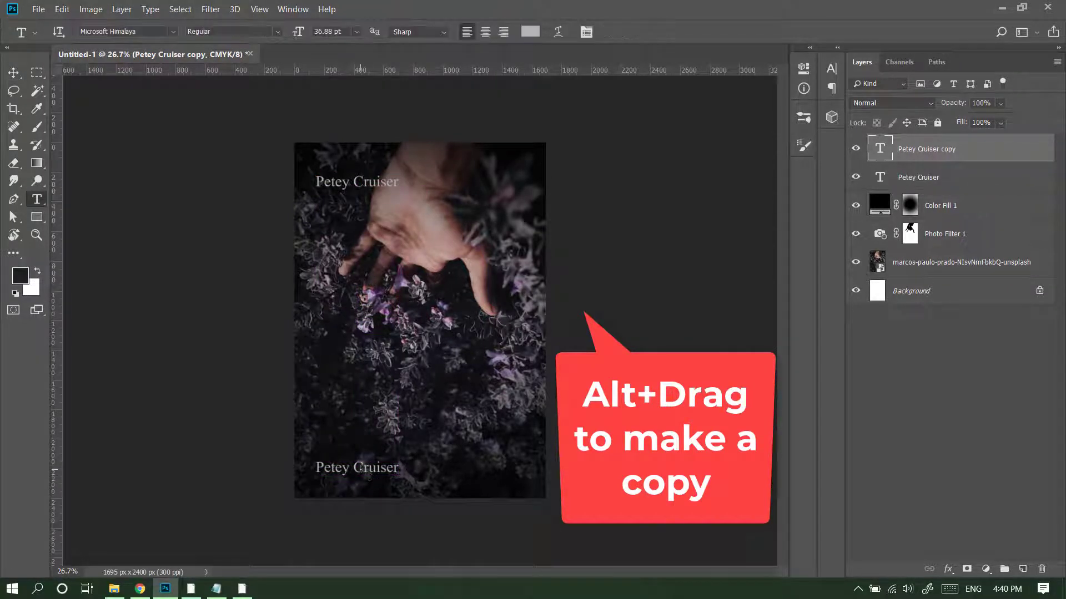
{"action": "left_click", "coordinate": [367, 474]}
{"action": "key", "text": "ctrl+a"}
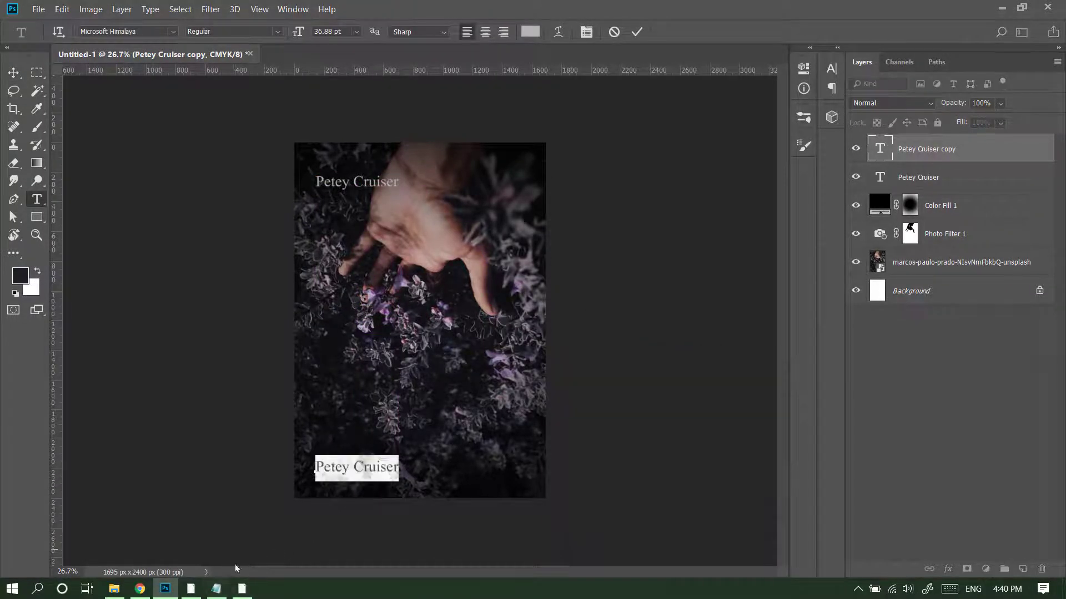
{"action": "left_click_drag", "start_coordinate": [222, 592], "coordinate": [252, 589]}
{"action": "left_click", "coordinate": [250, 590]}
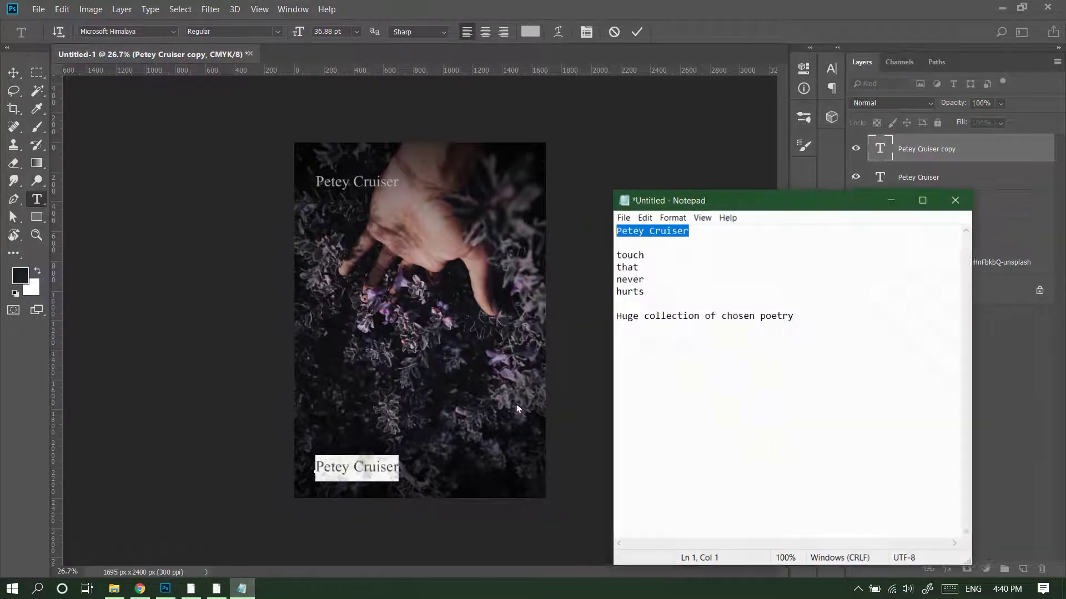
{"action": "left_click_drag", "start_coordinate": [795, 315], "coordinate": [613, 325]}
{"action": "key", "text": "ctrl+c"}
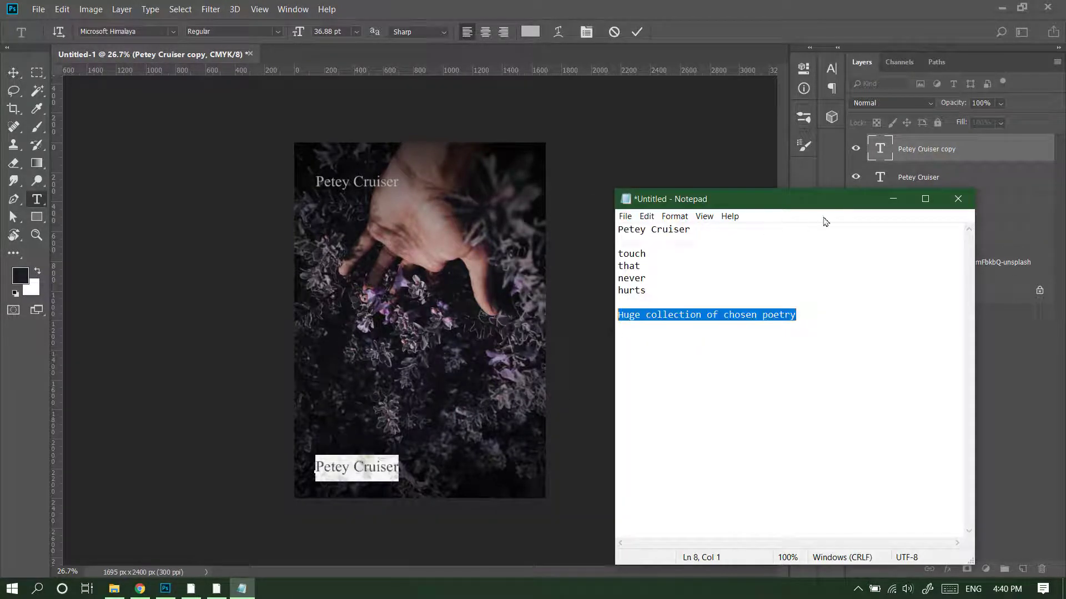
{"action": "left_click", "coordinate": [893, 199]}
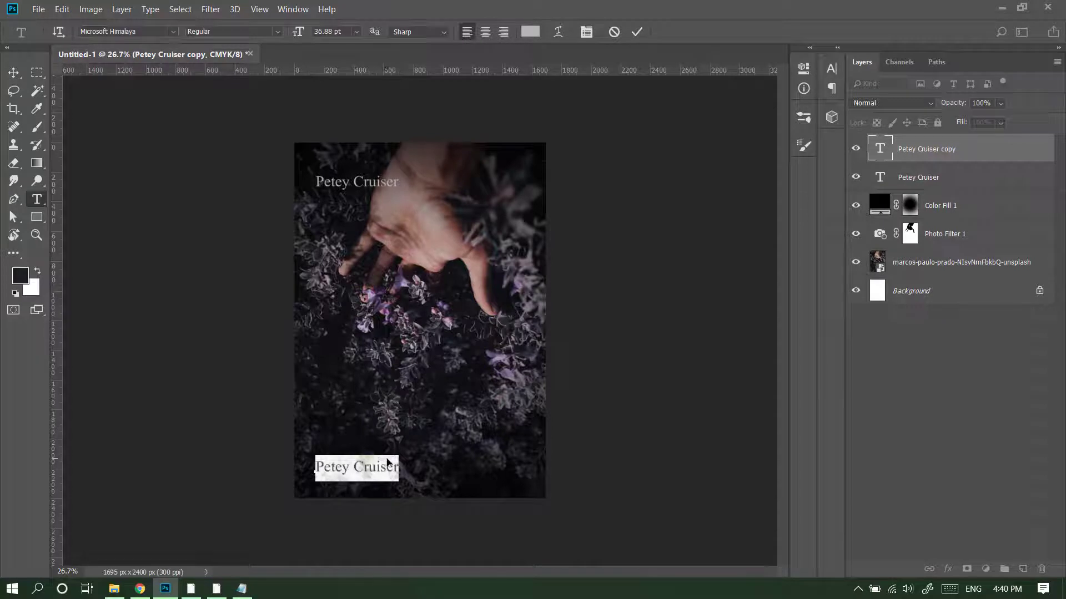
{"action": "key", "text": "ctrl+v"}
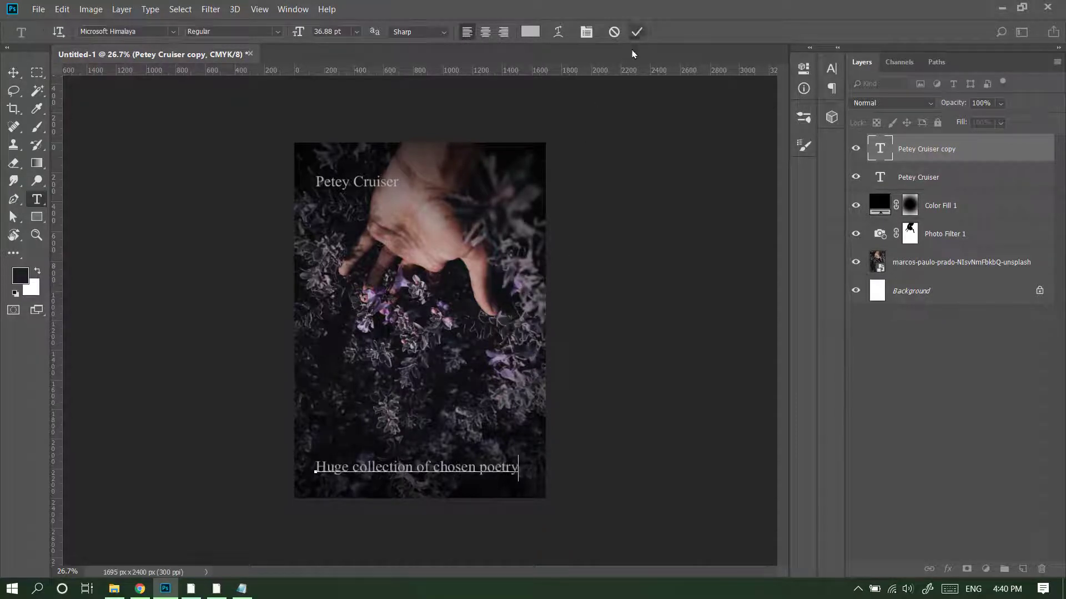
{"action": "left_click", "coordinate": [637, 32]}
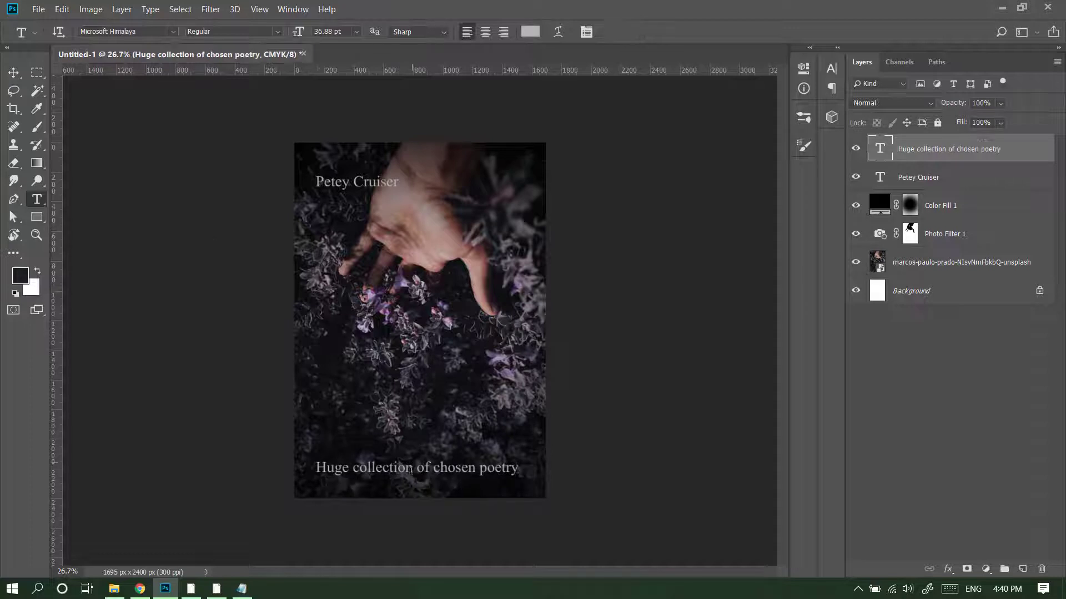
Step: Set the font size of the tagline at the cover's lower edge to 25 pt
{"action": "triple_click", "coordinate": [410, 471]}
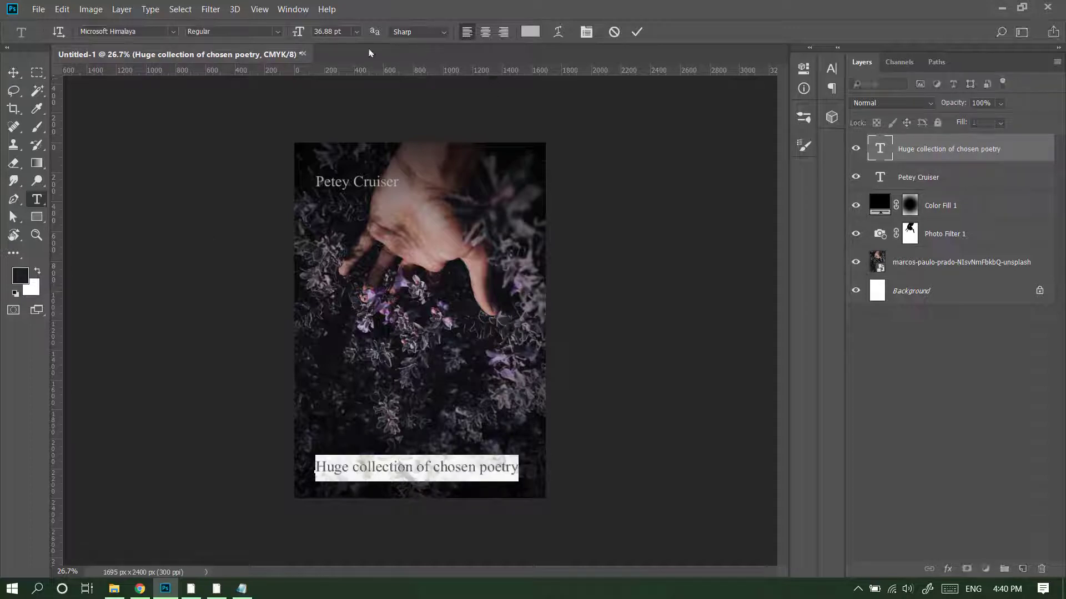
{"action": "left_click", "coordinate": [344, 31]}
{"action": "type", "text": "25"}
{"action": "key", "text": "Return"}
{"action": "key", "text": "ctrl+Return"}
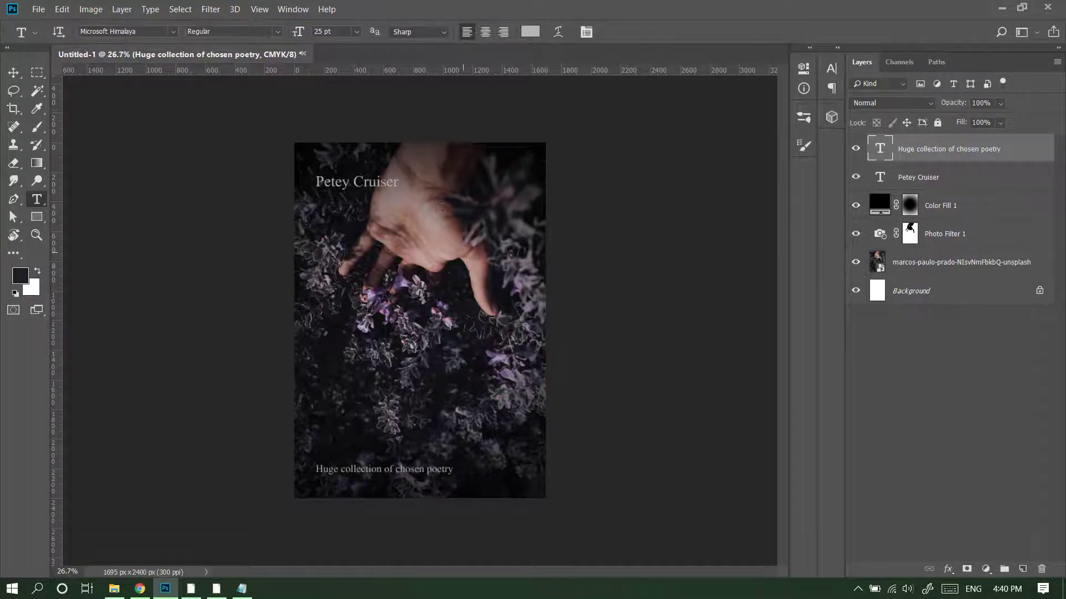
Step: Set the tagline's font size to 31 pt
{"action": "key", "text": "ctrl+a"}
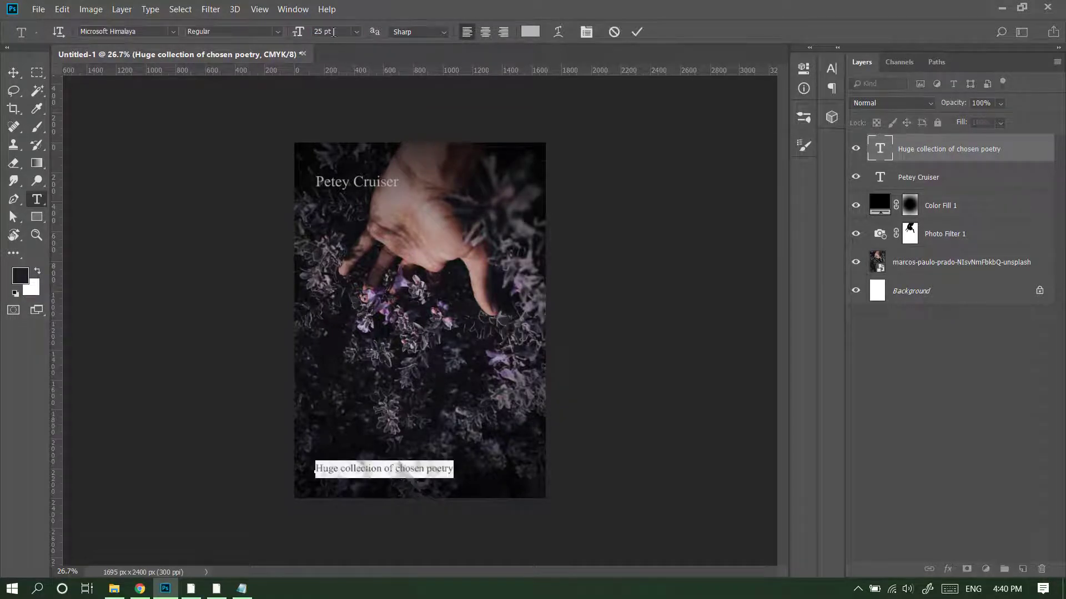
{"action": "left_click_drag", "start_coordinate": [338, 31], "coordinate": [279, 44]}
{"action": "type", "text": "31"}
{"action": "key", "text": "Return"}
{"action": "key", "text": "ctrl+Return"}
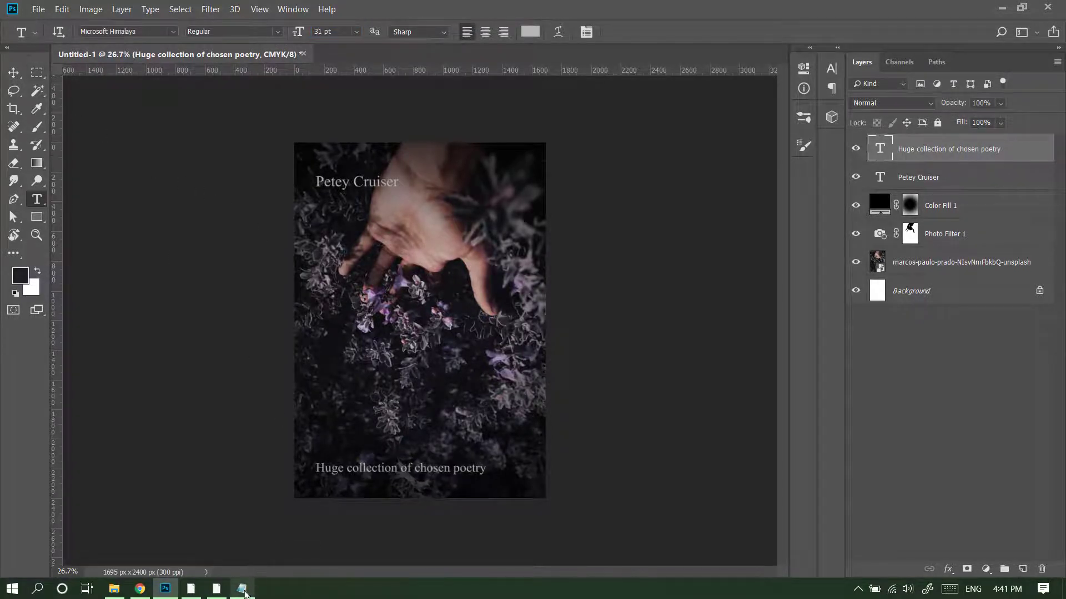
Step: Copy the four-line title "touch that never hurts" from Notepad and place it as new text on the cover's lower half
{"action": "left_click", "coordinate": [242, 589]}
{"action": "left_click_drag", "start_coordinate": [648, 290], "coordinate": [607, 248]}
{"action": "key", "text": "ctrl+c"}
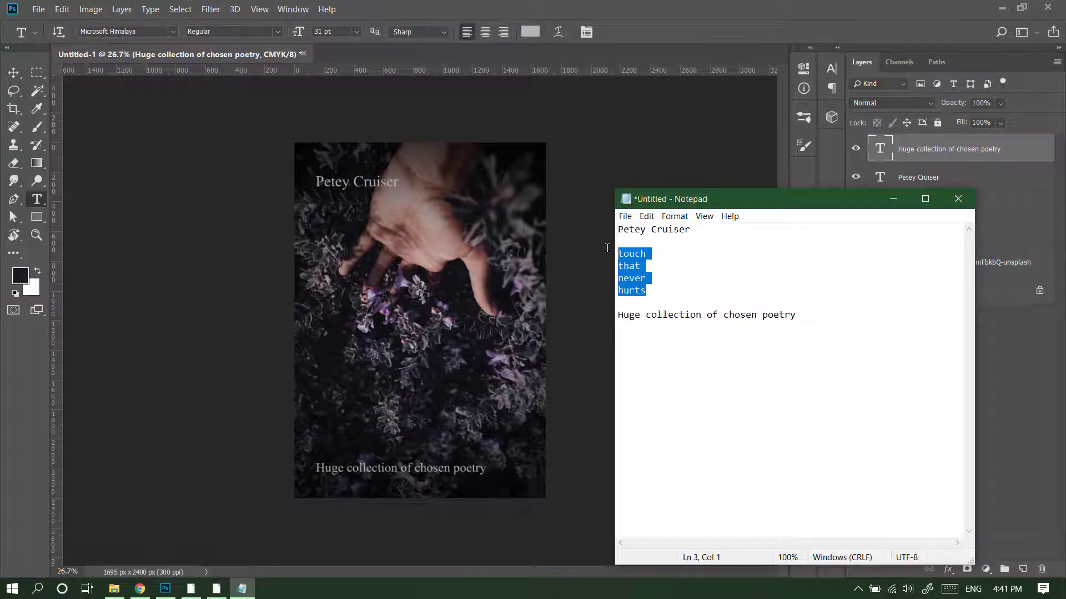
{"action": "left_click", "coordinate": [893, 201]}
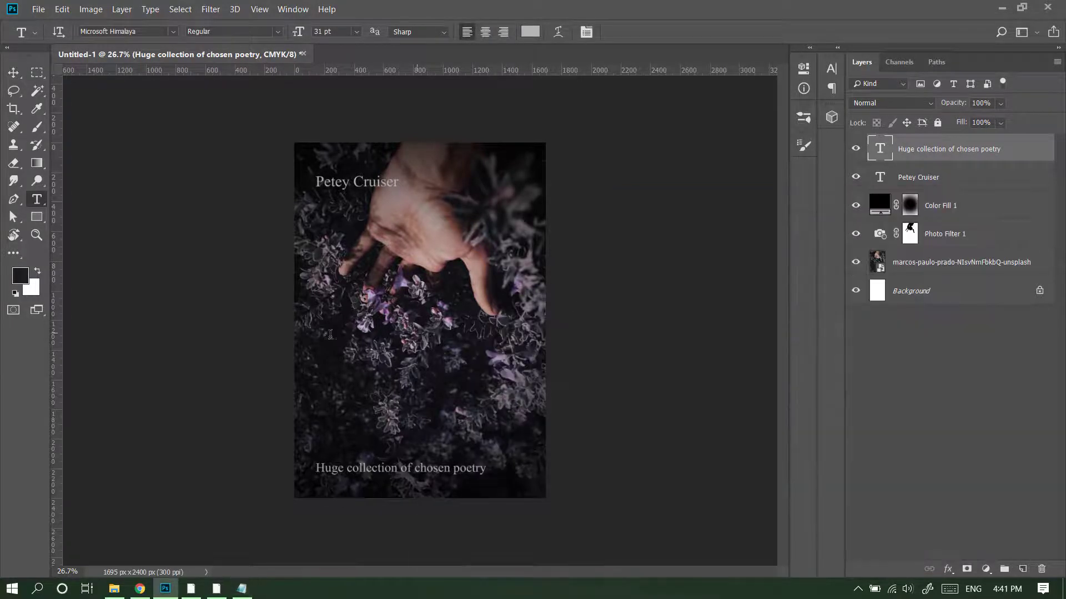
{"action": "left_click", "coordinate": [328, 350]}
{"action": "key", "text": "ctrl+v"}
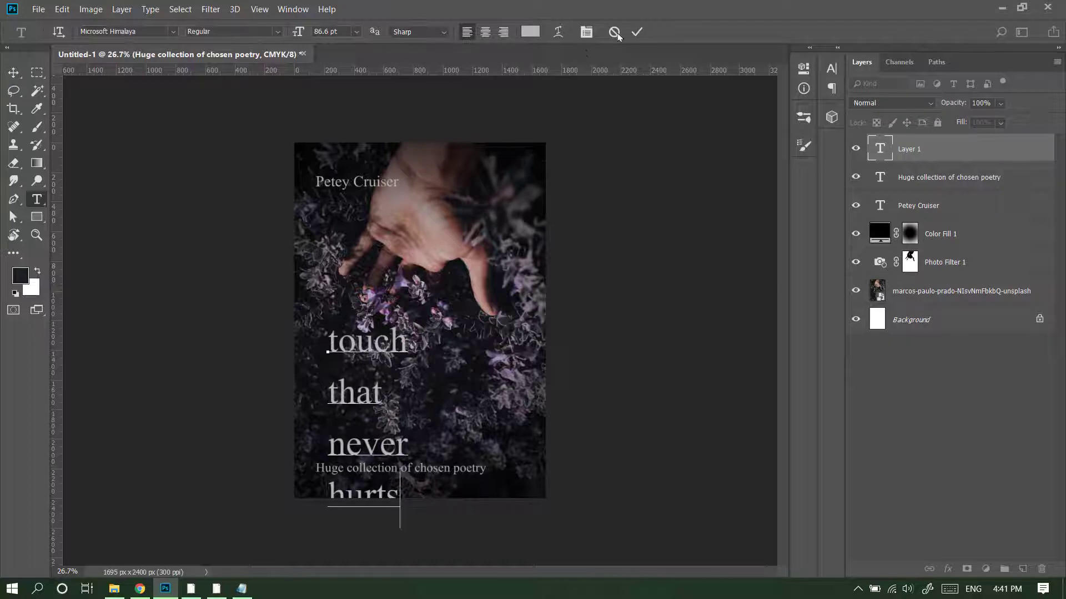
{"action": "key", "text": "ctrl+Return"}
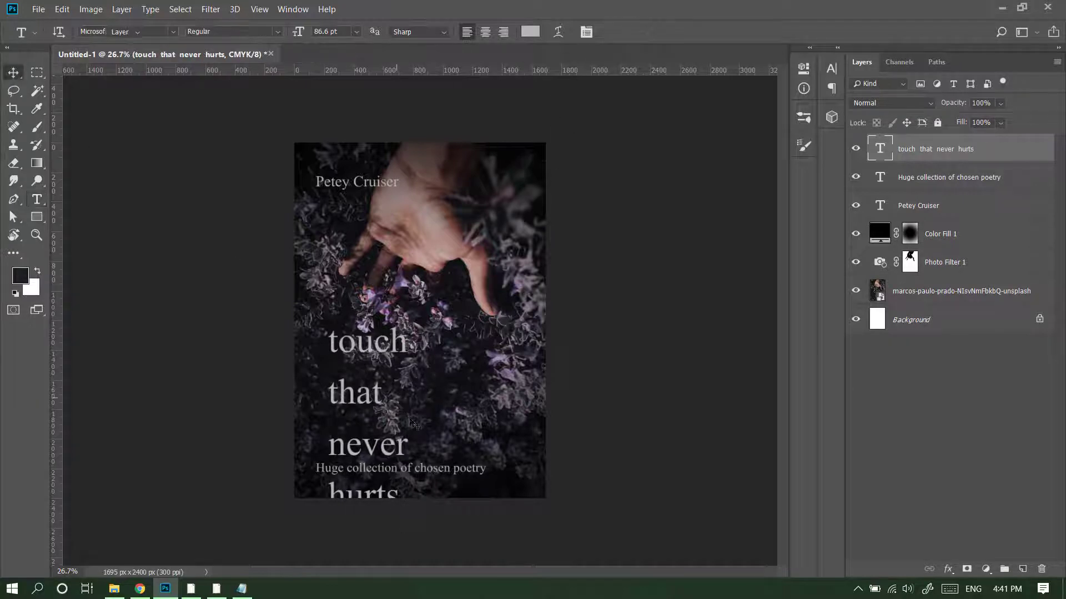
Step: Scale the title down to about 55% and place it just above the tagline, near the cover's left edge
{"action": "key", "text": "ctrl+t"}
{"action": "left_click_drag", "start_coordinate": [413, 529], "coordinate": [354, 436]}
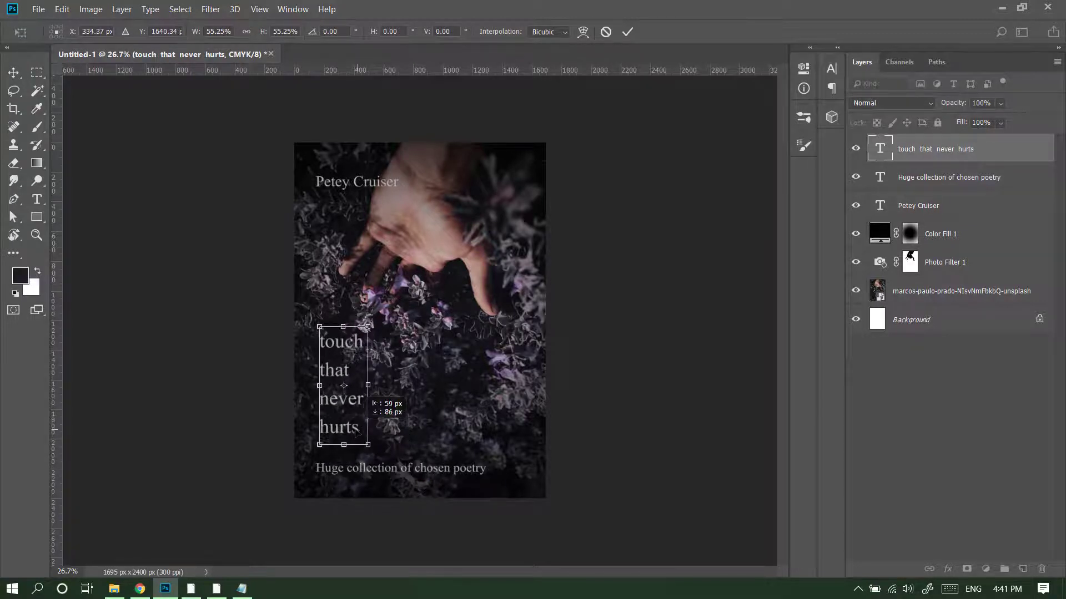
{"action": "left_click", "coordinate": [629, 32]}
Step: Change the colour of the whole title text to white
{"action": "key", "text": "t"}
{"action": "left_click", "coordinate": [355, 391]}
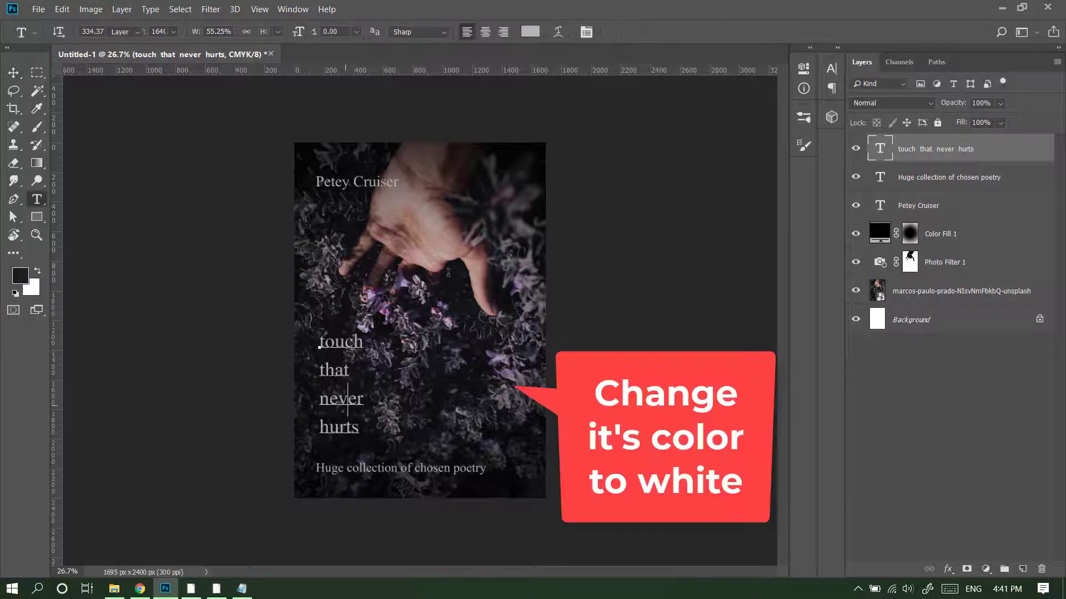
{"action": "key", "text": "ctrl+a"}
{"action": "left_click", "coordinate": [530, 34]}
{"action": "left_click", "coordinate": [692, 173]}
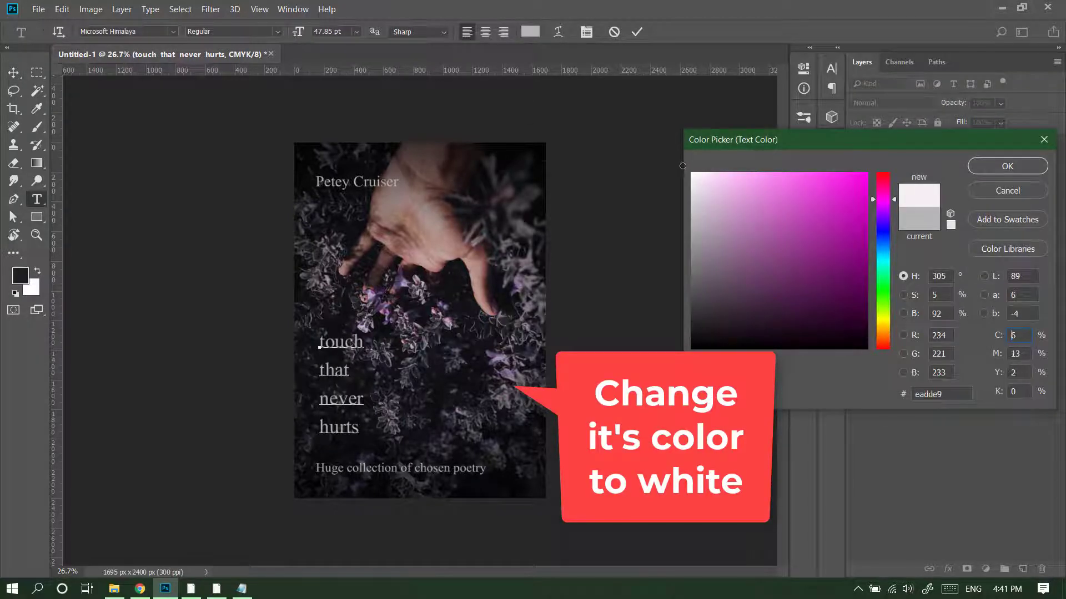
{"action": "left_click", "coordinate": [976, 168]}
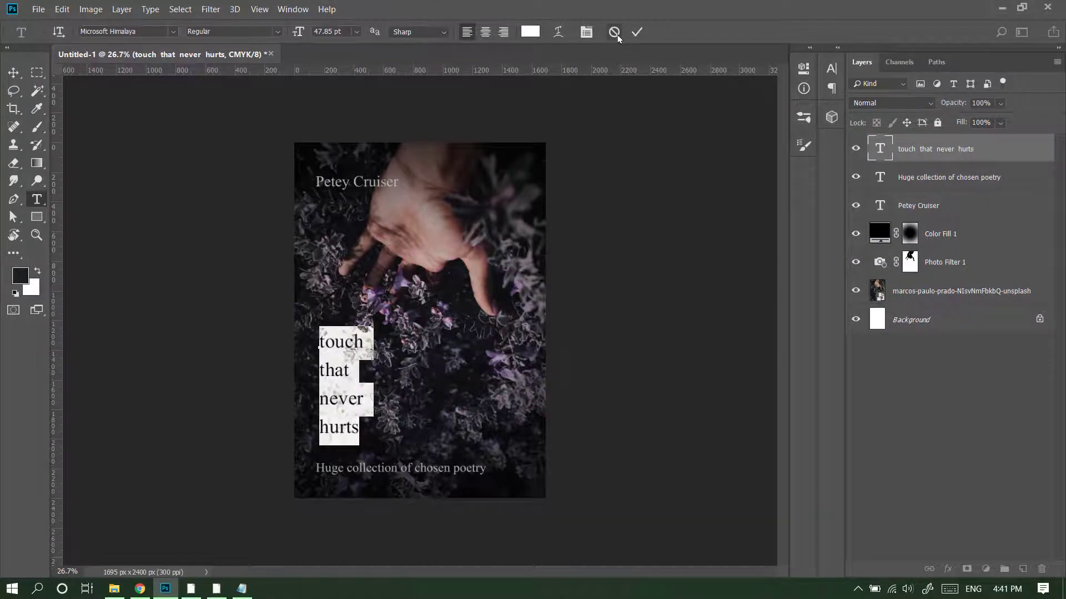
Step: Try the title's leading at Auto, 72 pt and 30 pt
{"action": "left_click", "coordinate": [587, 32]}
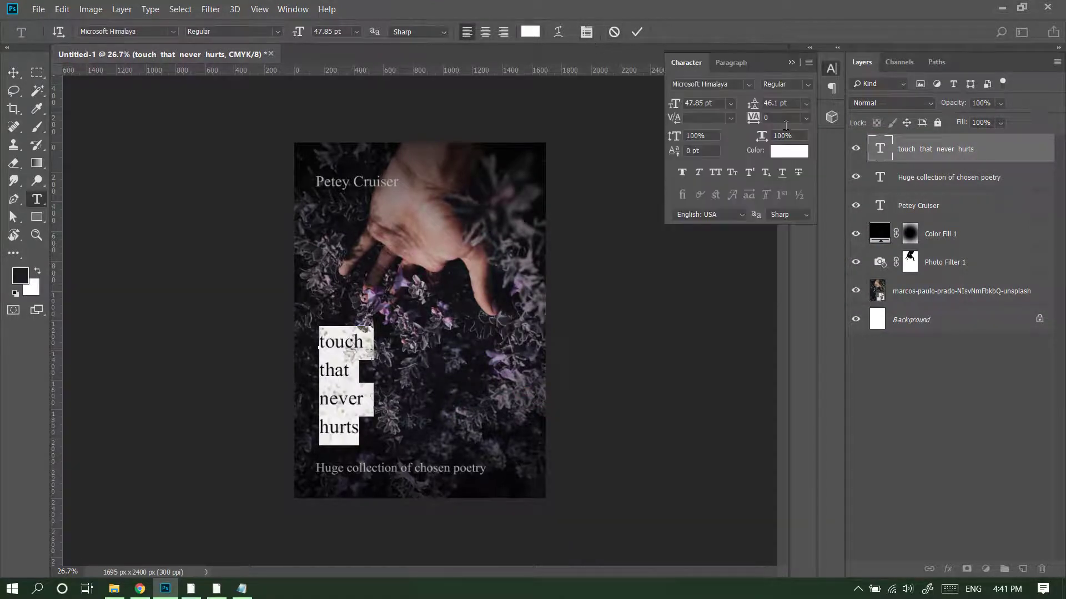
{"action": "left_click", "coordinate": [801, 109]}
{"action": "left_click", "coordinate": [793, 115]}
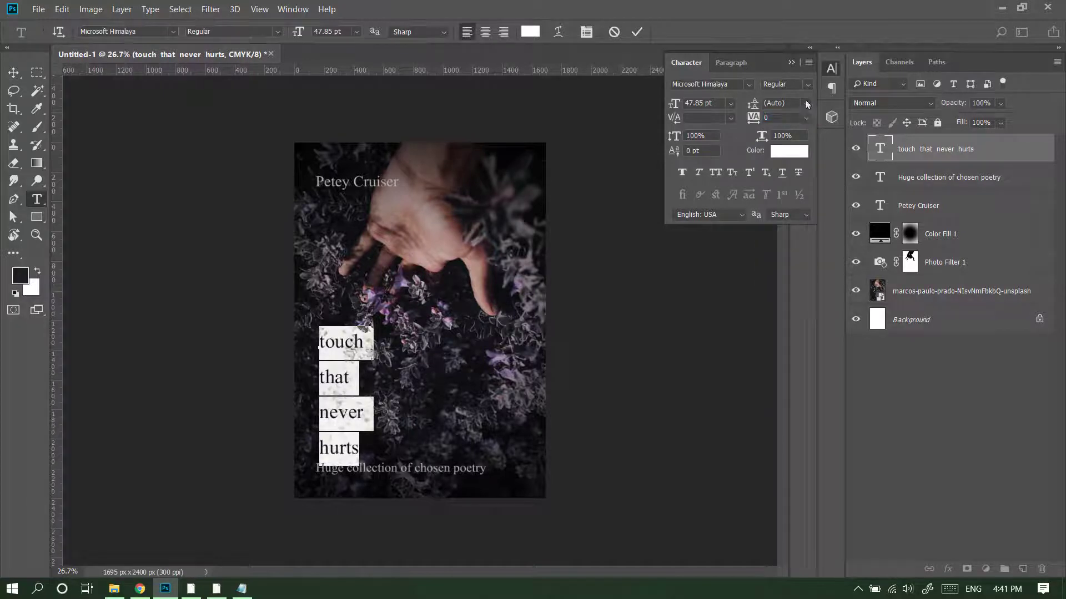
{"action": "left_click", "coordinate": [807, 104]}
{"action": "left_click", "coordinate": [791, 279]}
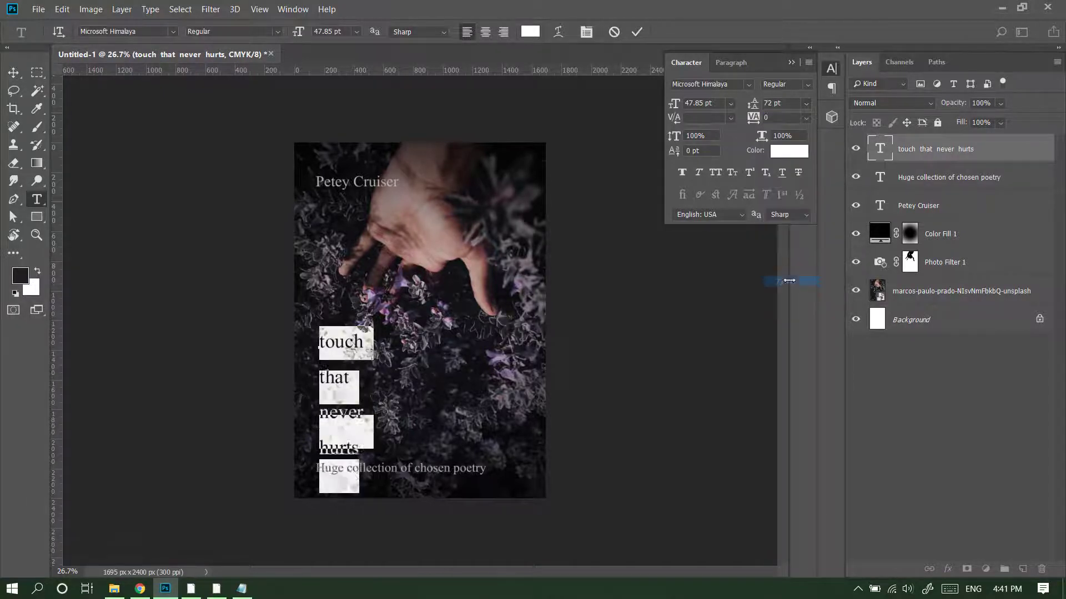
{"action": "left_click", "coordinate": [806, 104]}
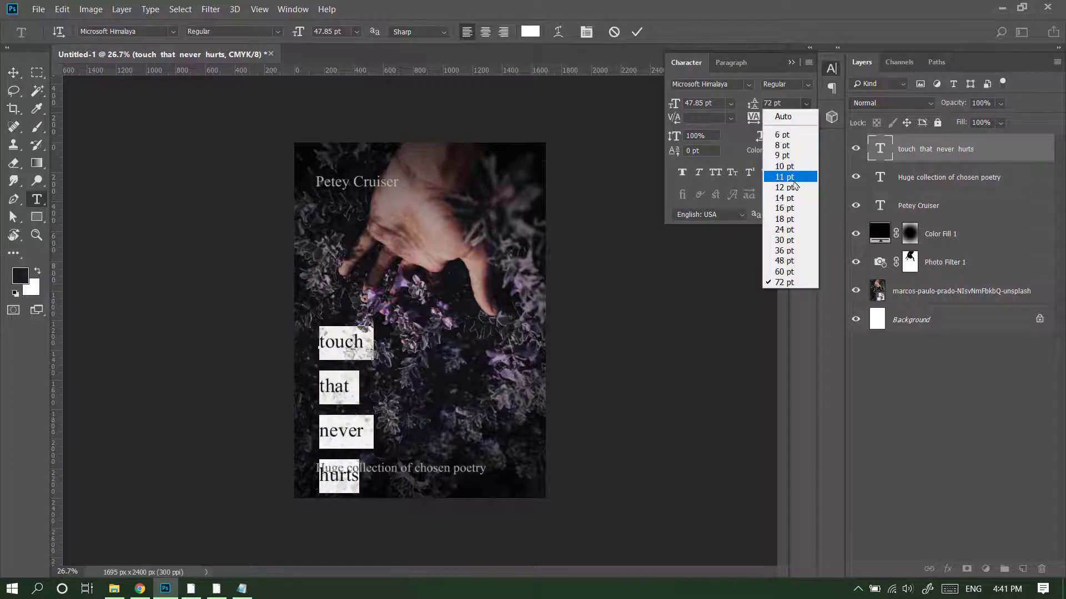
{"action": "left_click", "coordinate": [788, 240]}
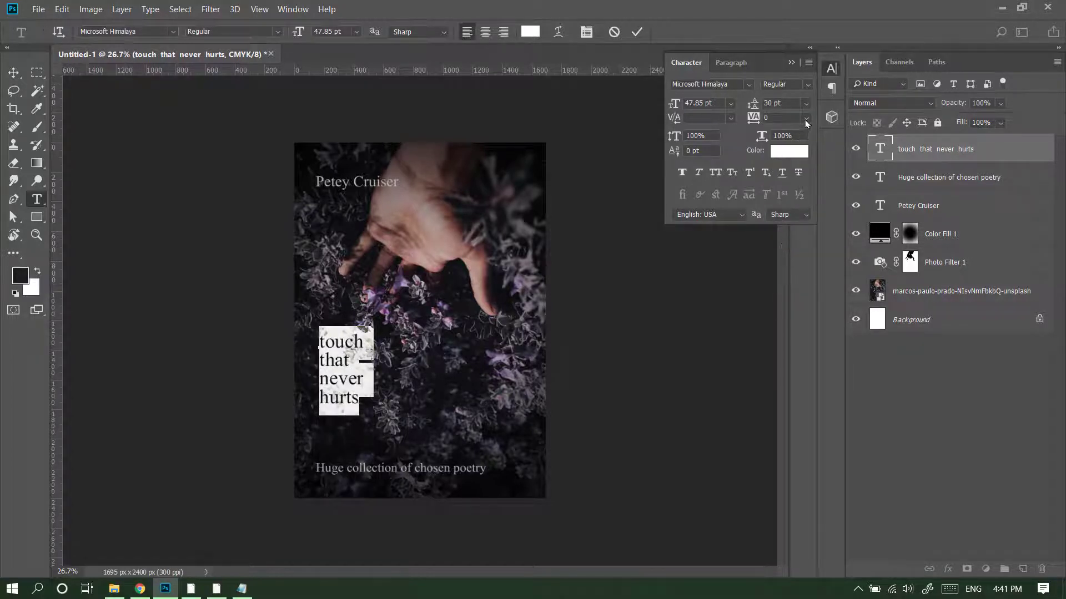
Step: Set the title's leading to 38.76 pt
{"action": "left_click", "coordinate": [806, 104]}
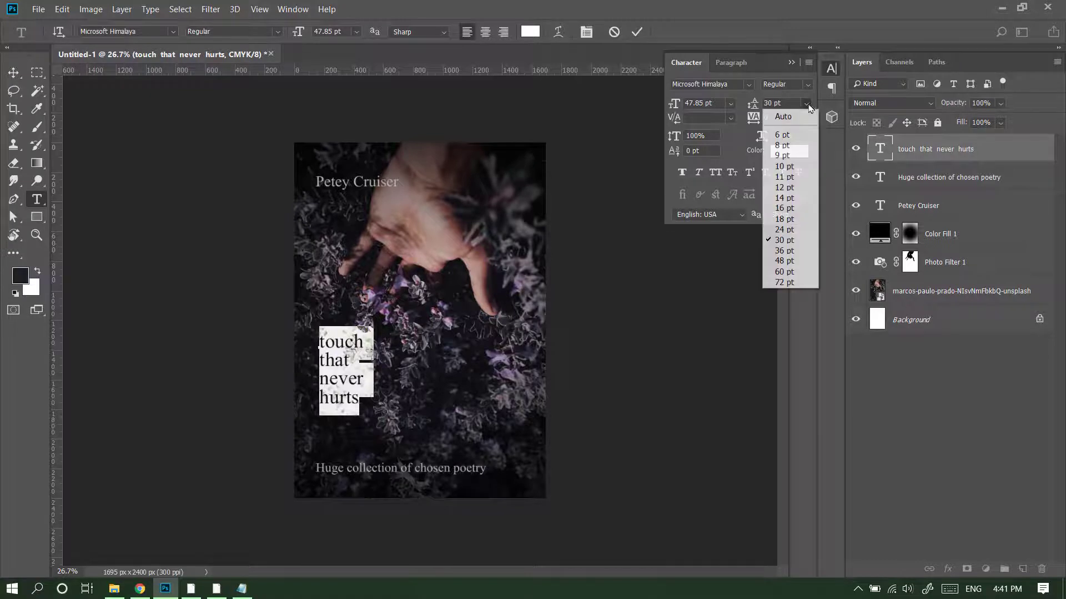
{"action": "left_click", "coordinate": [793, 251]}
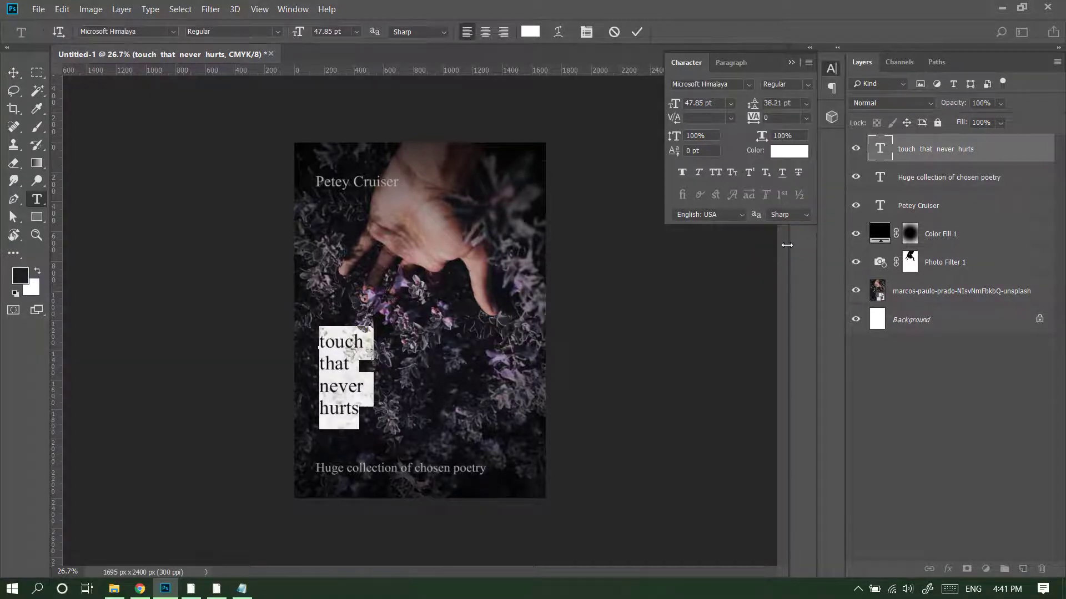
{"action": "left_click_drag", "start_coordinate": [787, 245], "coordinate": [787, 245]}
{"action": "key", "text": "ctrl+Return"}
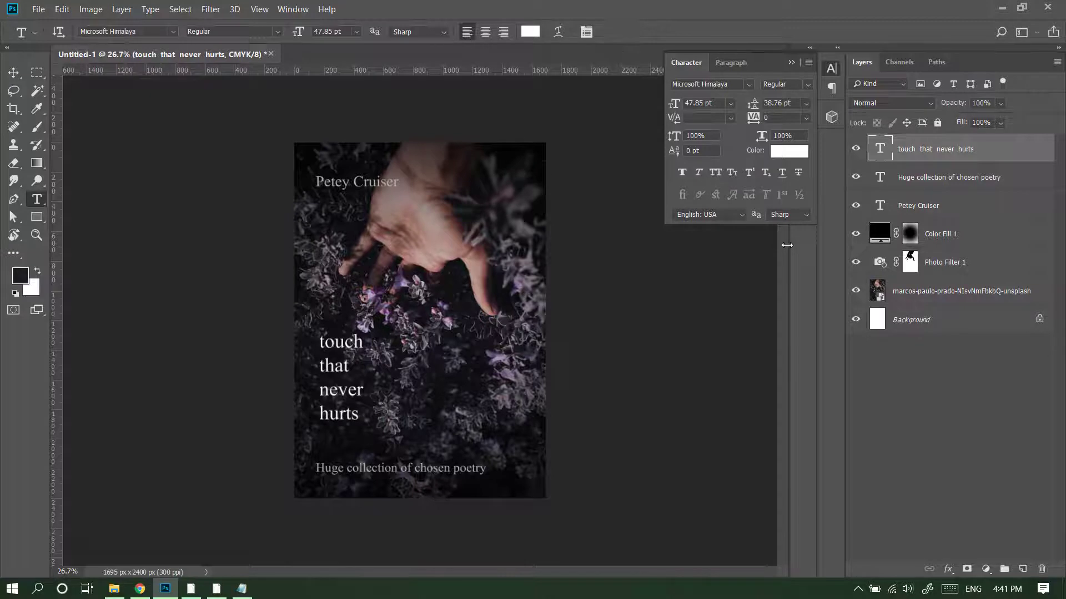
{"action": "key", "text": "Return"}
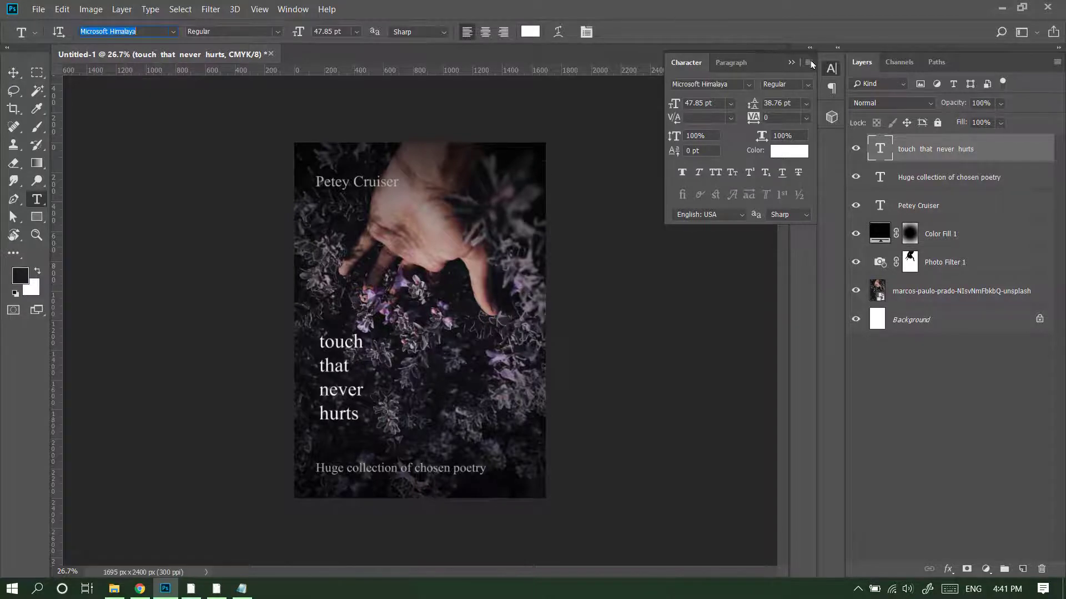
{"action": "left_click", "coordinate": [791, 63]}
{"action": "left_click", "coordinate": [13, 73]}
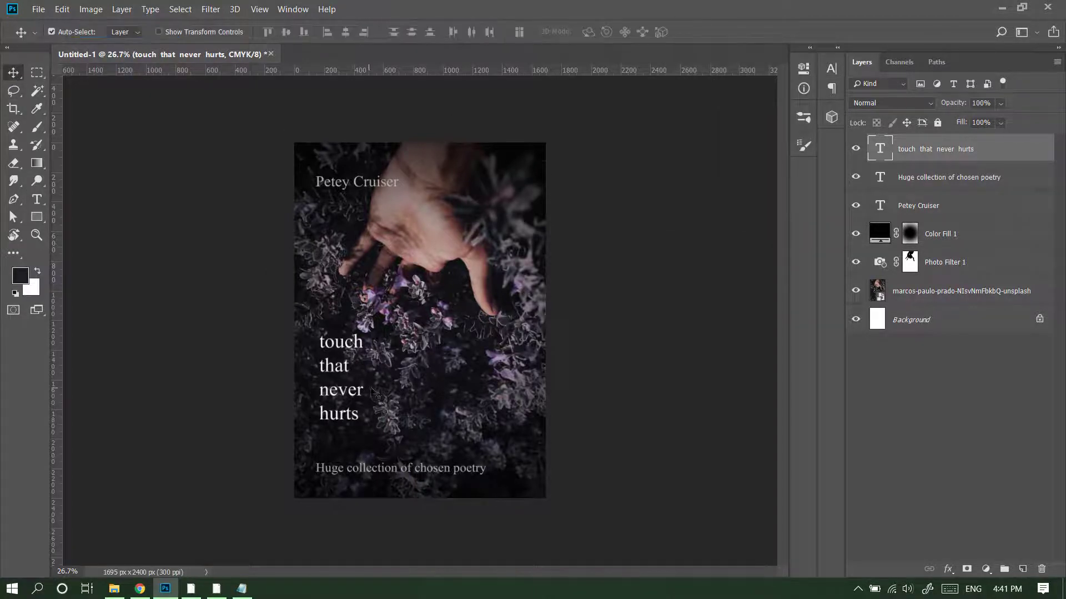
{"action": "double_click", "coordinate": [360, 357]}
{"action": "key", "text": "ctrl+a"}
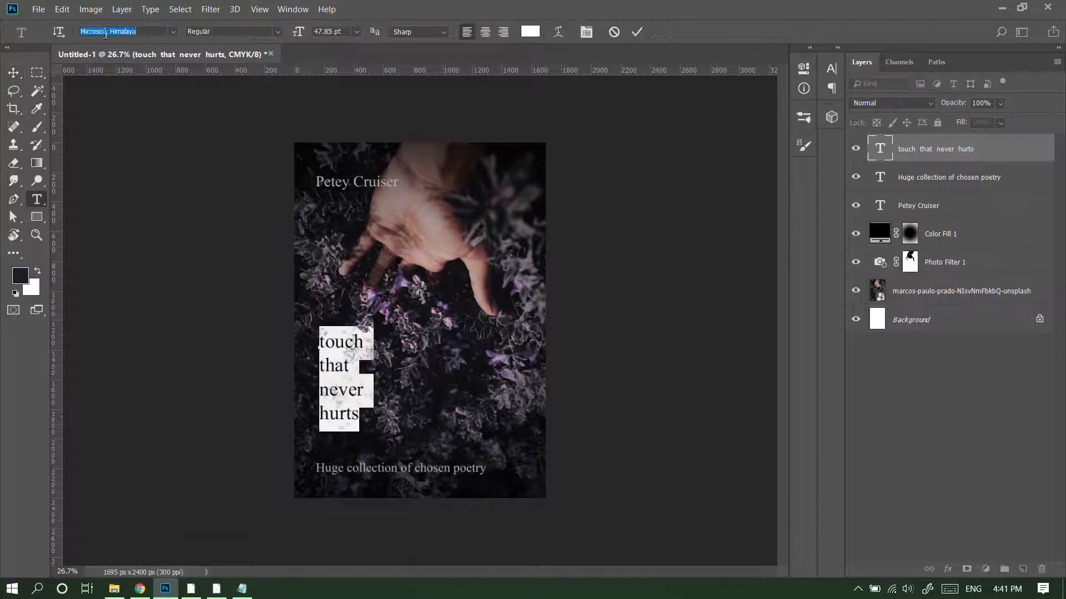
{"action": "left_click", "coordinate": [173, 33]}
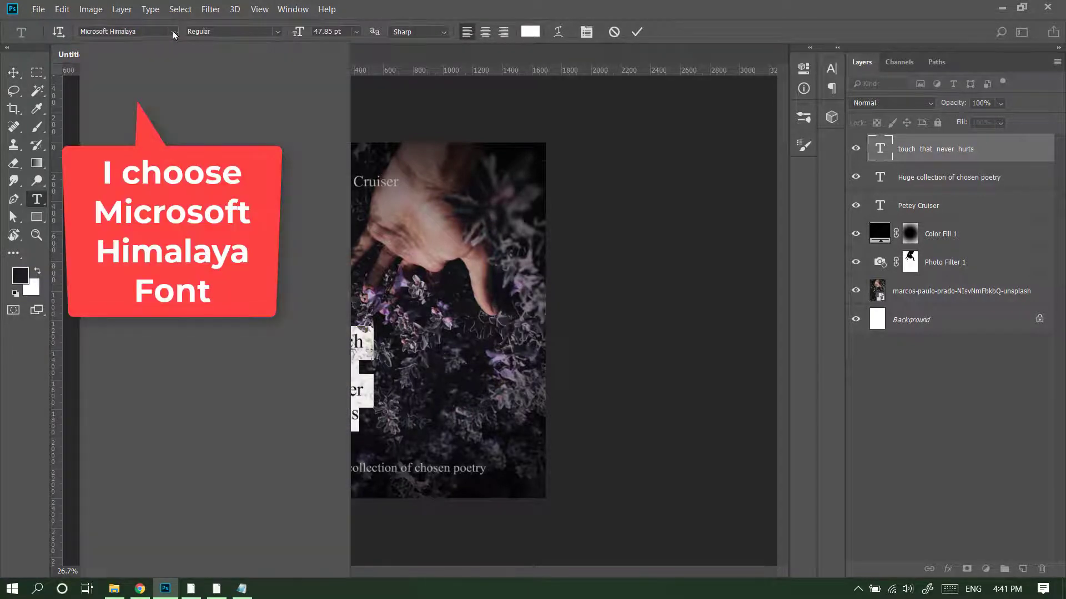
Step: Scale the title up to about 121% and position it at about X 369 px, Y 1607 px
{"action": "left_click", "coordinate": [14, 75]}
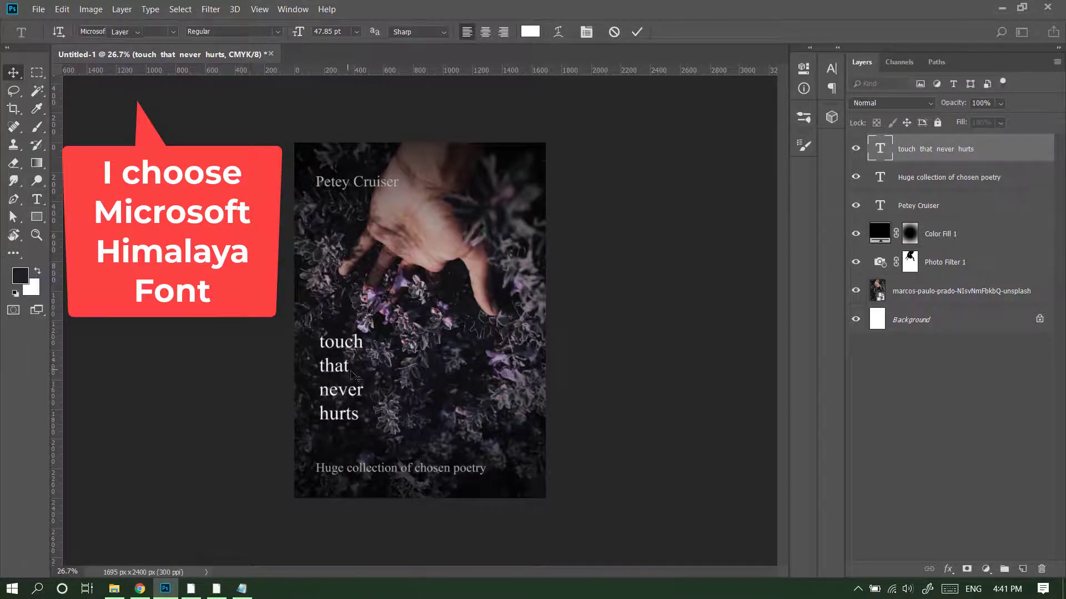
{"action": "key", "text": "ctrl+t"}
{"action": "left_click_drag", "start_coordinate": [382, 439], "coordinate": [363, 428]}
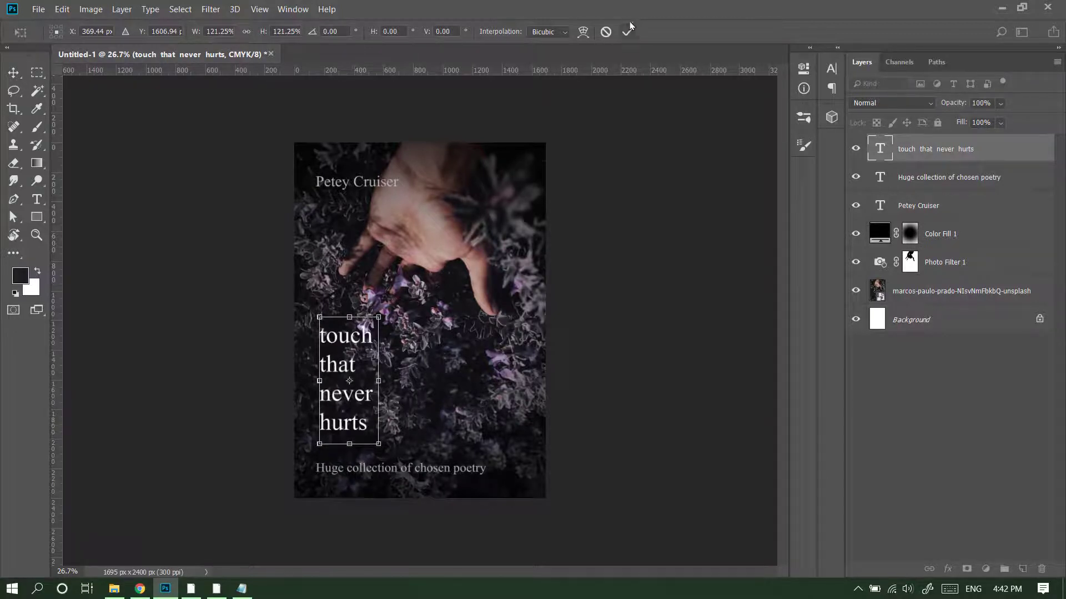
{"action": "left_click", "coordinate": [629, 33]}
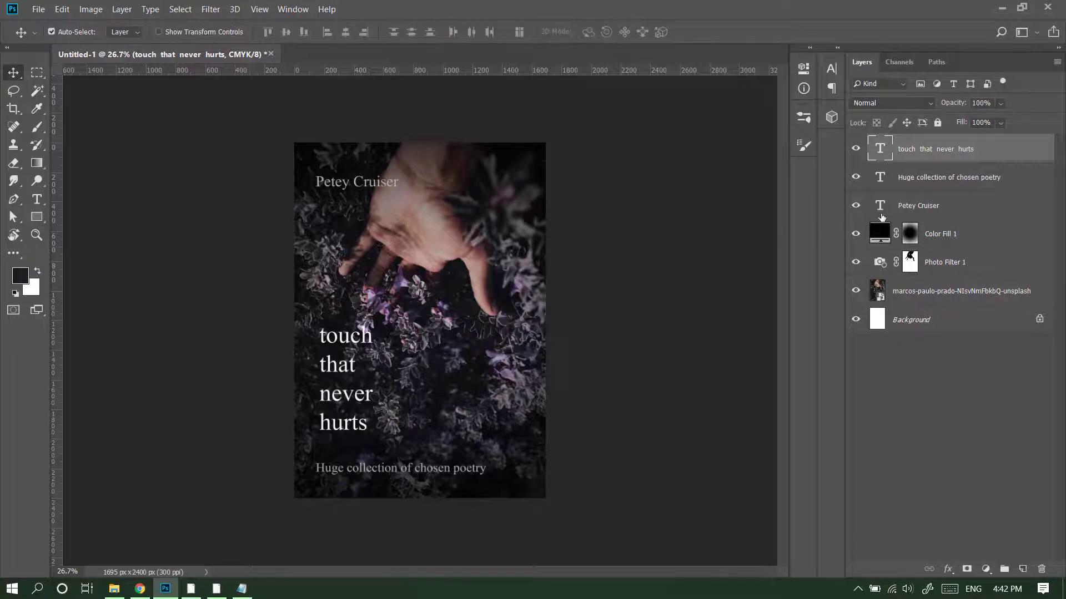
Step: Align the left edges of the title, the tagline and the author's name
{"action": "left_click", "coordinate": [952, 210], "text": "shift"}
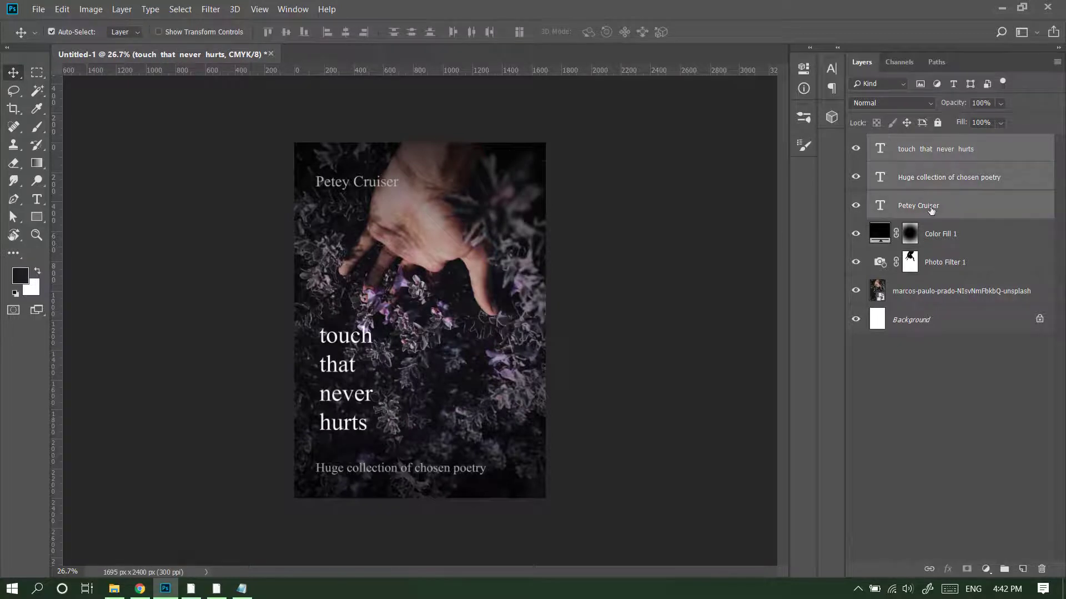
{"action": "left_click", "coordinate": [327, 32]}
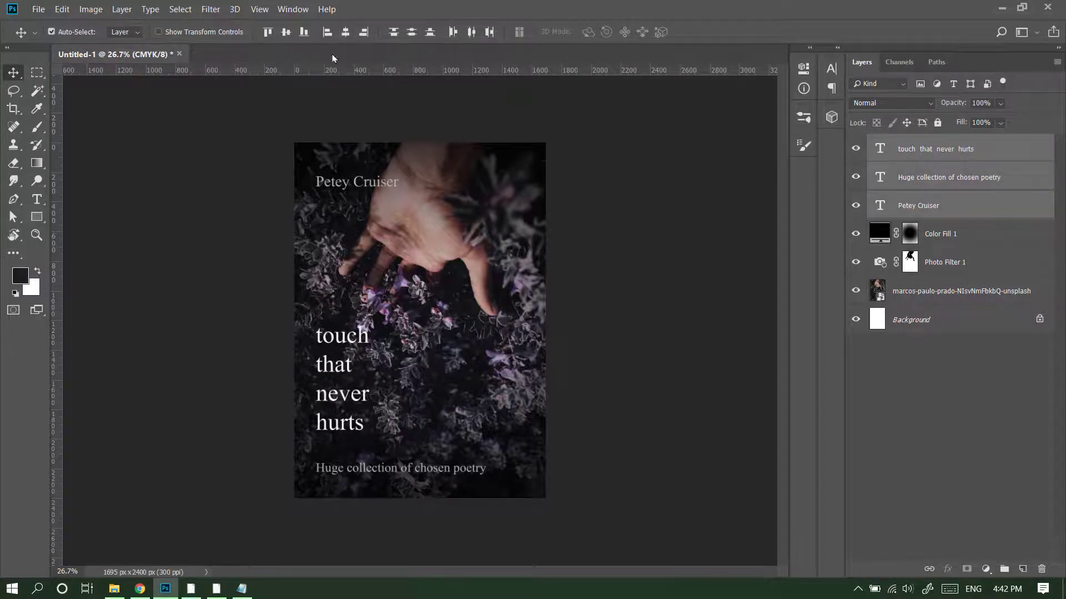
{"action": "left_click", "coordinate": [583, 340]}
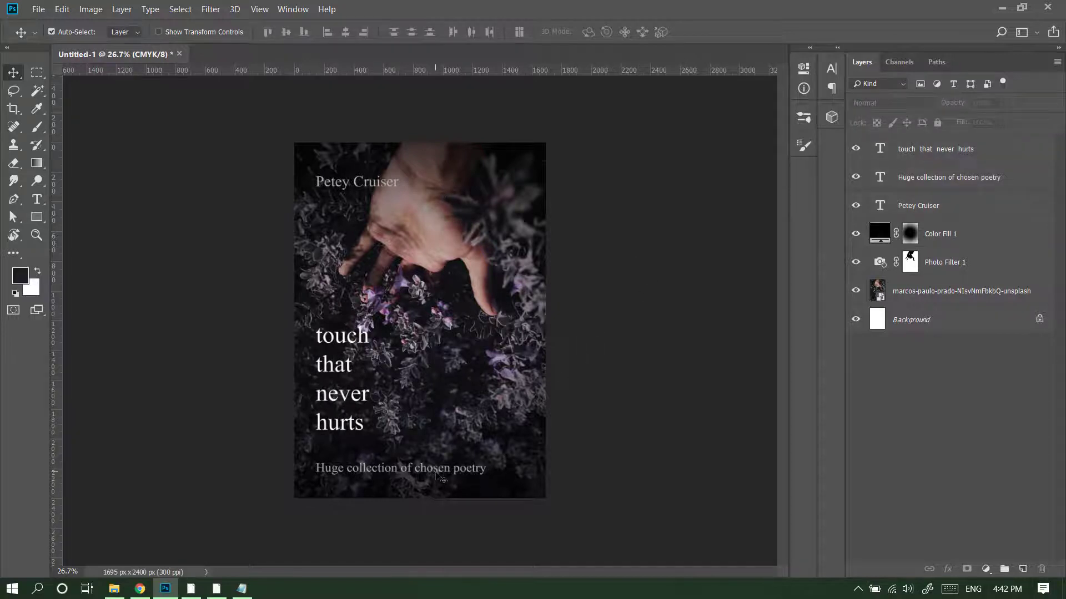
Step: Move the tagline up closer to the title, and shift both texts together slightly down to about Y 1725 px
{"action": "left_click_drag", "start_coordinate": [441, 476], "coordinate": [459, 463]}
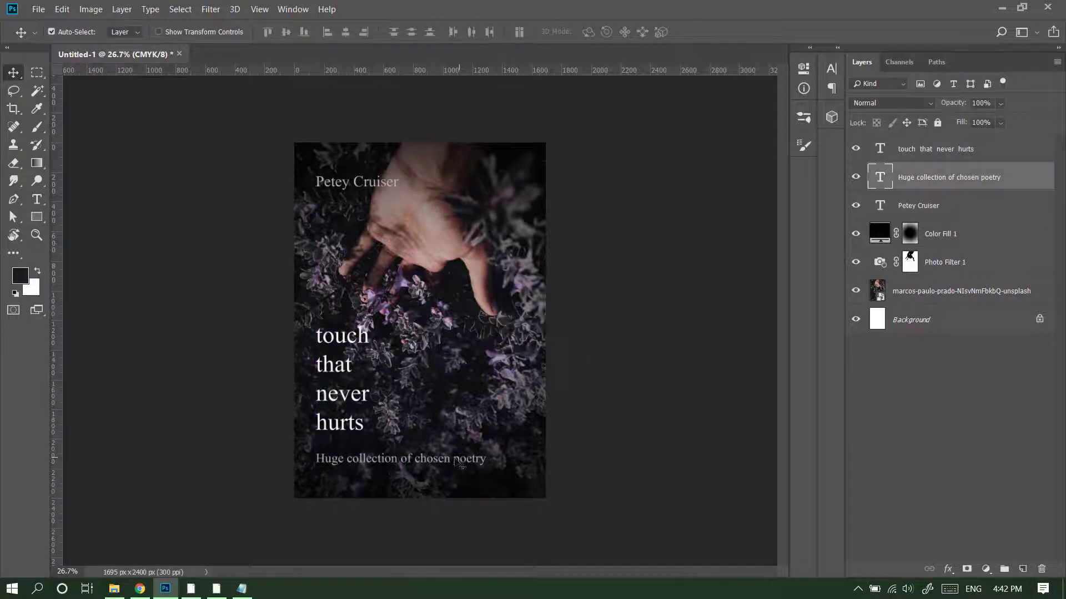
{"action": "left_click", "coordinate": [918, 207], "text": "ctrl"}
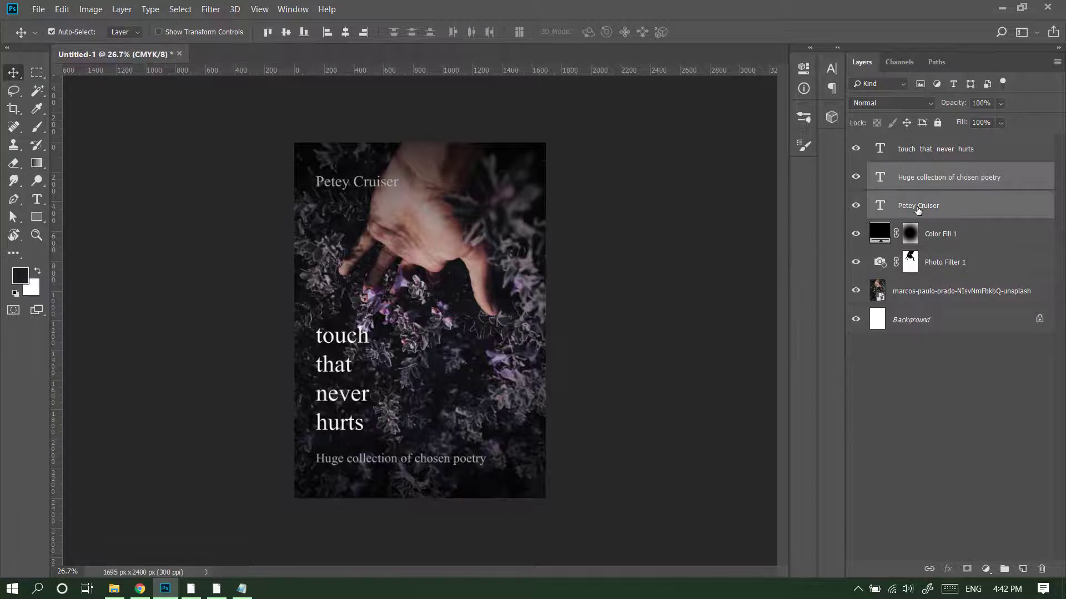
{"action": "left_click", "coordinate": [938, 151], "text": "shift"}
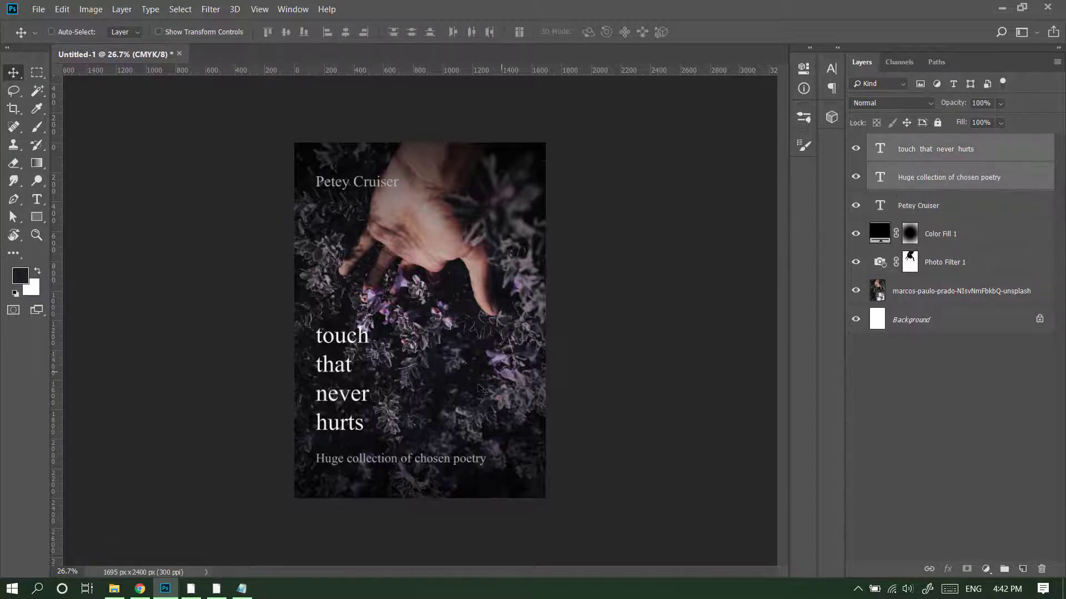
{"action": "key", "text": "ctrl+t"}
{"action": "left_click_drag", "start_coordinate": [417, 465], "coordinate": [418, 468]}
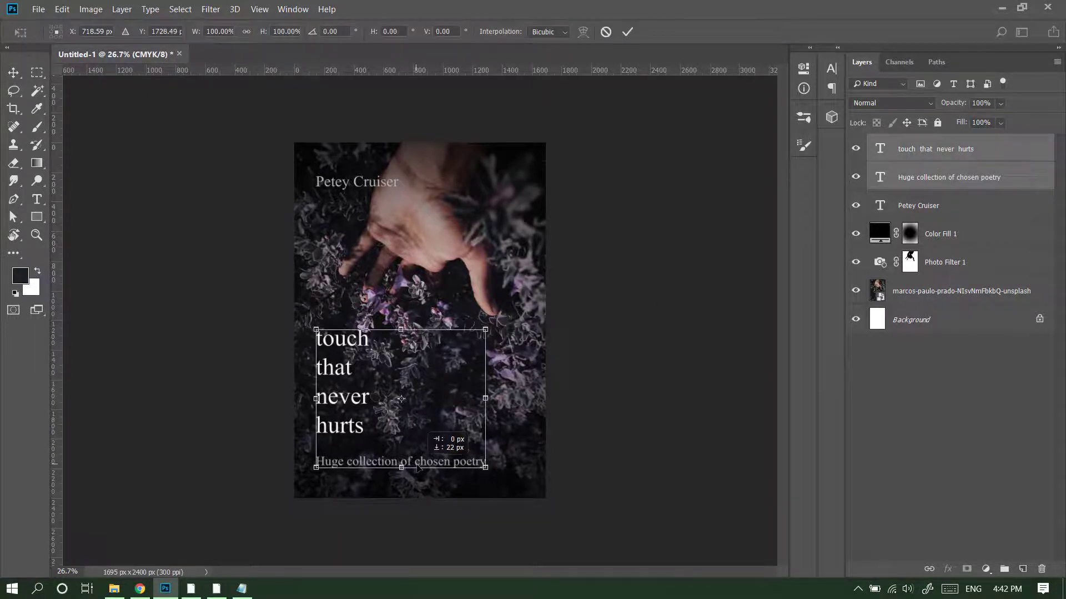
{"action": "left_click", "coordinate": [627, 32]}
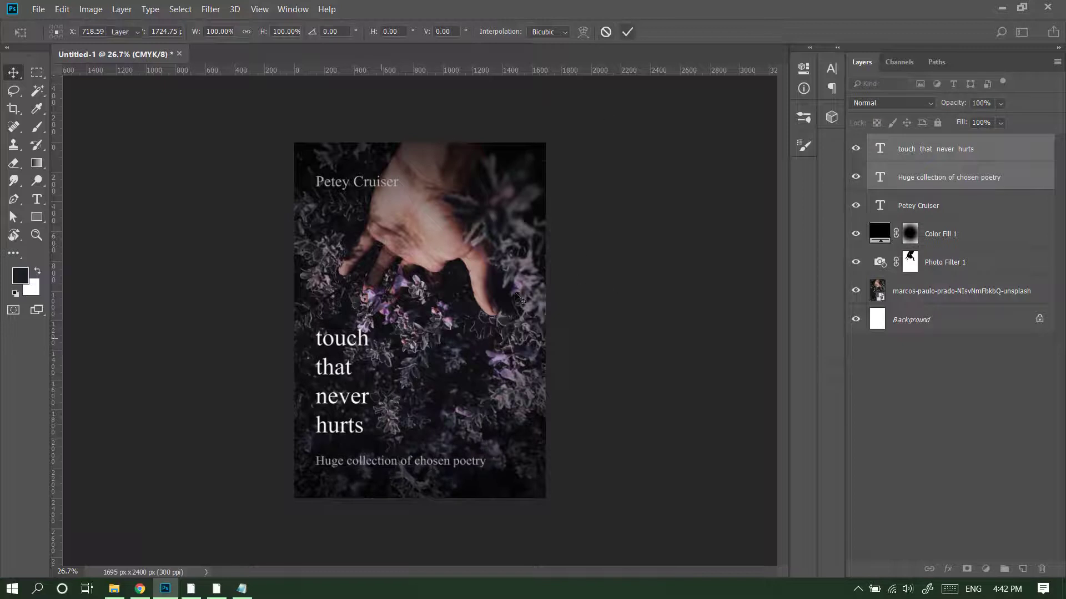
{"action": "left_click", "coordinate": [627, 278]}
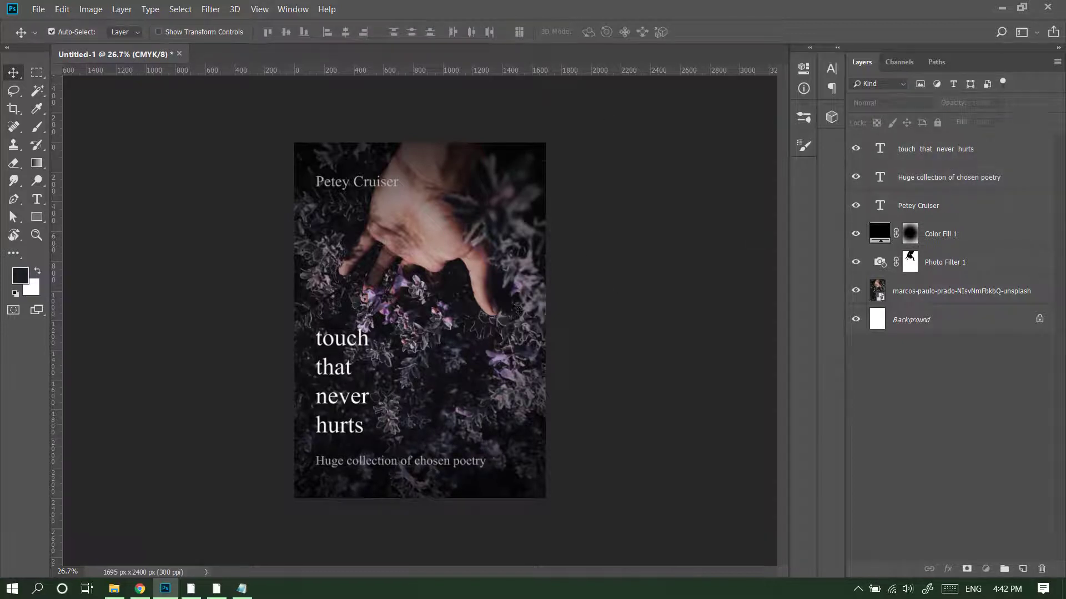
Step: Enlarge the title slightly up and to the right, keeping its lower-left corner in place
{"action": "left_click", "coordinate": [949, 158]}
{"action": "key", "text": "ctrl+t"}
{"action": "left_click_drag", "start_coordinate": [381, 313], "coordinate": [384, 306]}
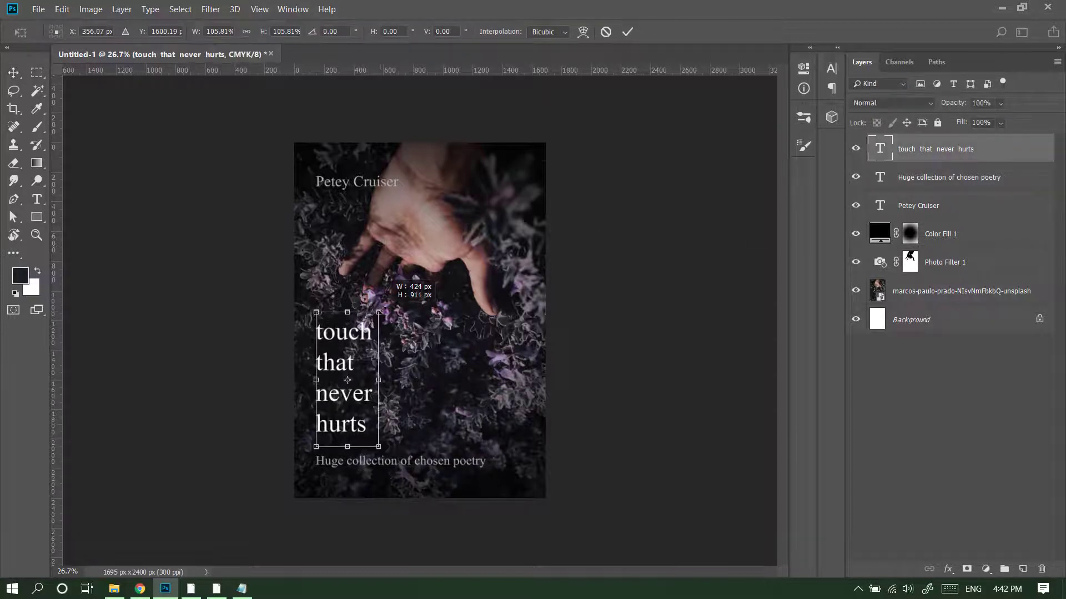
{"action": "left_click", "coordinate": [627, 31]}
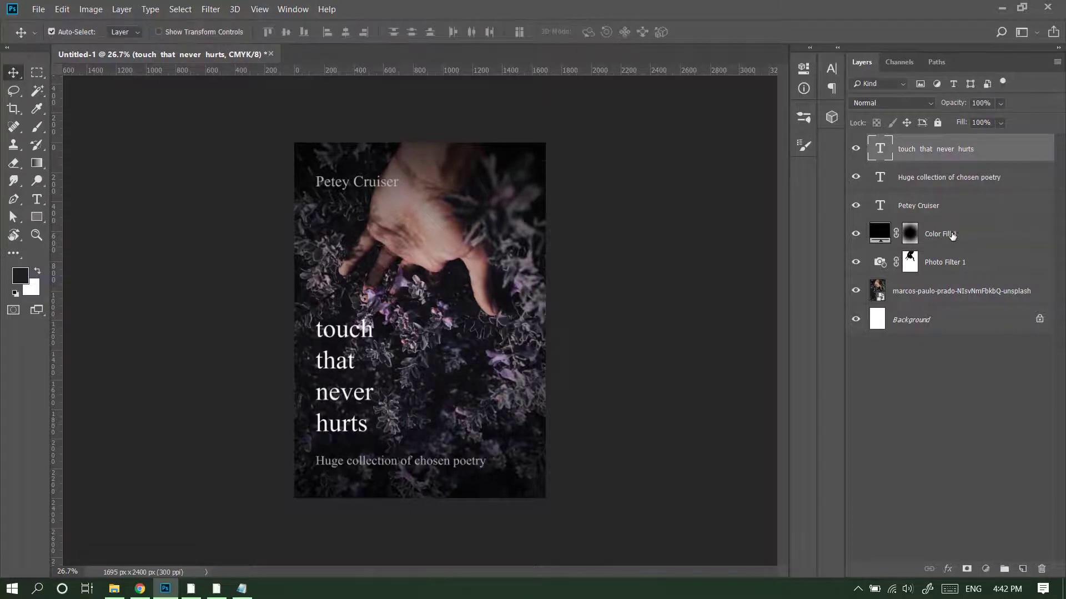
Step: Refill the black Color Fill layer's mask with white and dab black at the cover's centre with a 2800 px soft brush
{"action": "left_click", "coordinate": [909, 234]}
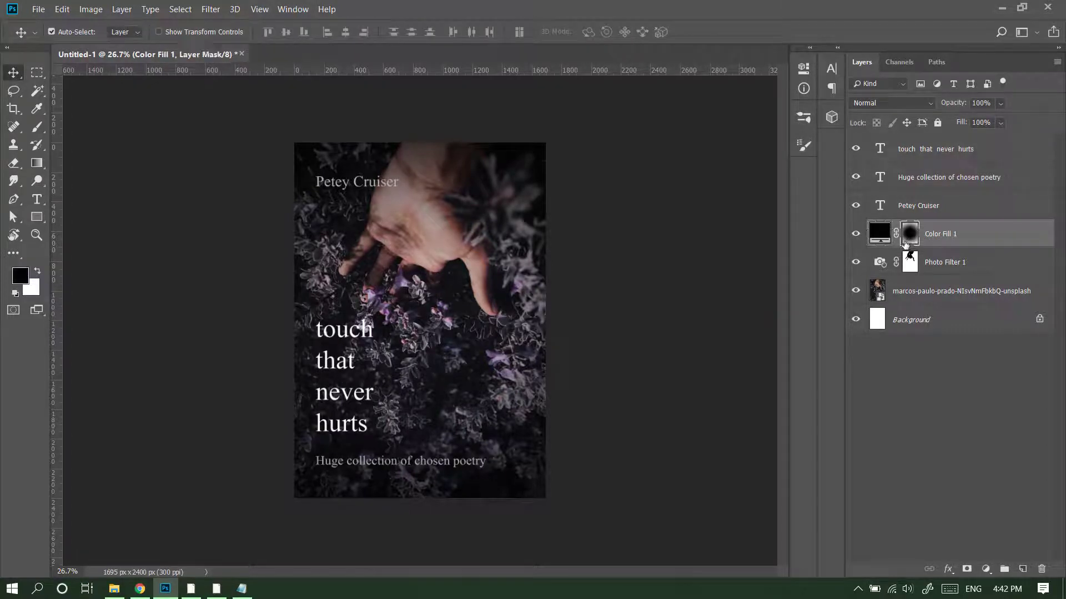
{"action": "key", "text": "ctrl+BackSpace"}
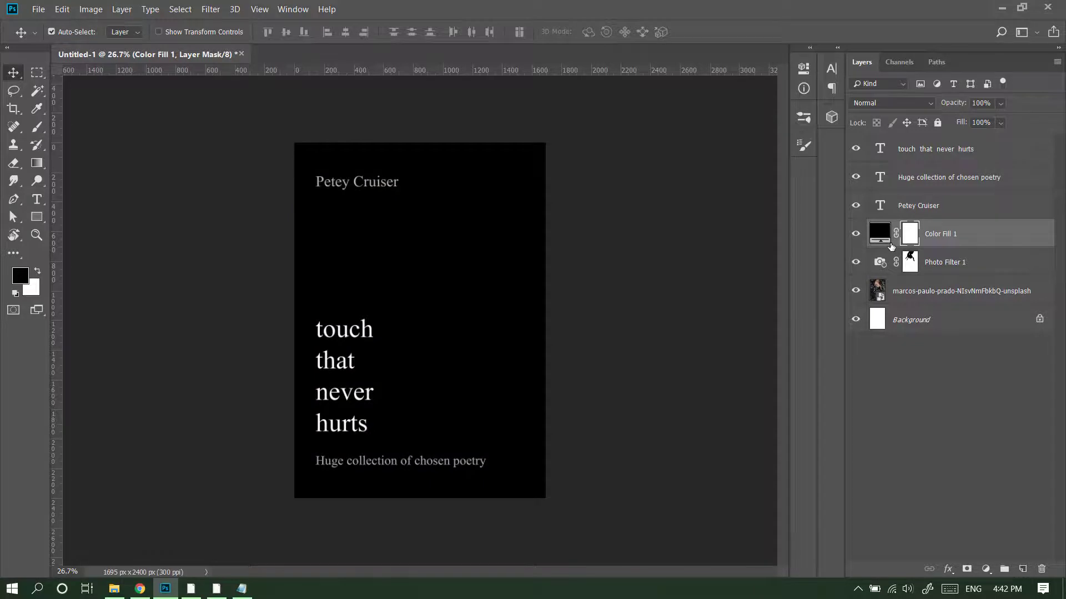
{"action": "key", "text": "b"}
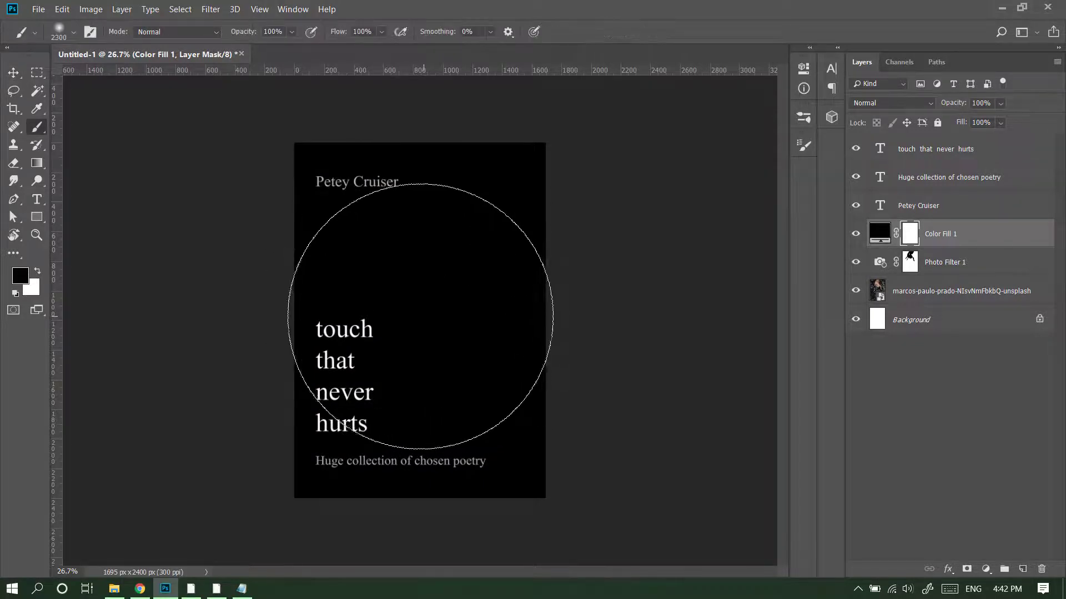
{"action": "key", "text": "bracketright"}
{"action": "key", "text": "bracketright"}
{"action": "key", "text": "bracketright"}
{"action": "key", "text": "bracketright"}
{"action": "key", "text": "bracketright"}
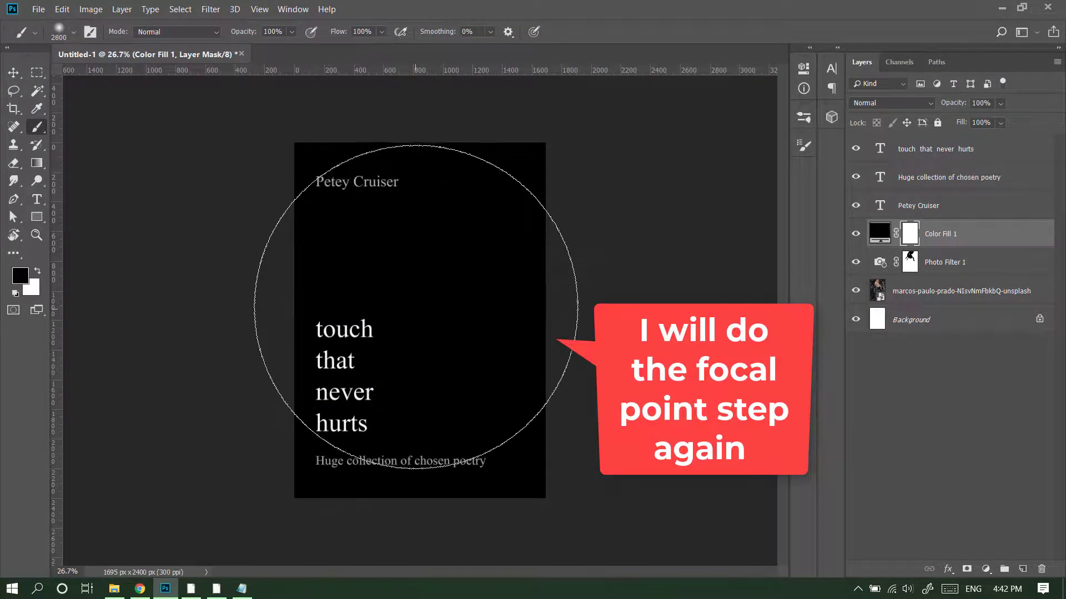
{"action": "left_click", "coordinate": [412, 309]}
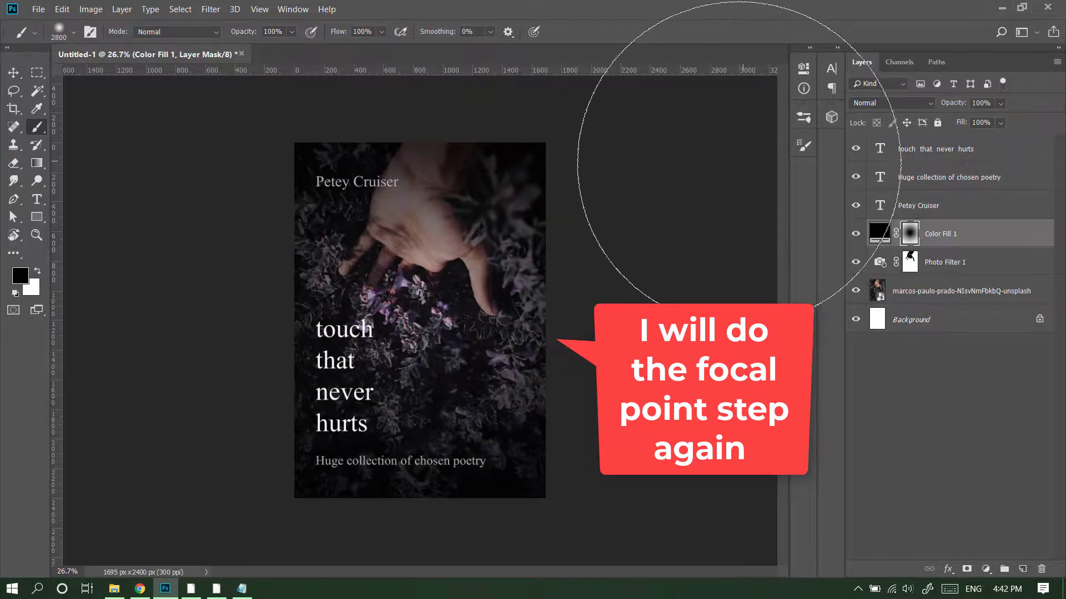
Step: Try to lighten the vignette around the hand and flowers by painting black on its mask with a brush of about 1000 px
{"action": "key", "text": "bracketleft"}
{"action": "key", "text": "bracketleft"}
{"action": "key", "text": "bracketleft"}
{"action": "key", "text": "bracketleft"}
{"action": "key", "text": "bracketleft"}
{"action": "key", "text": "bracketleft"}
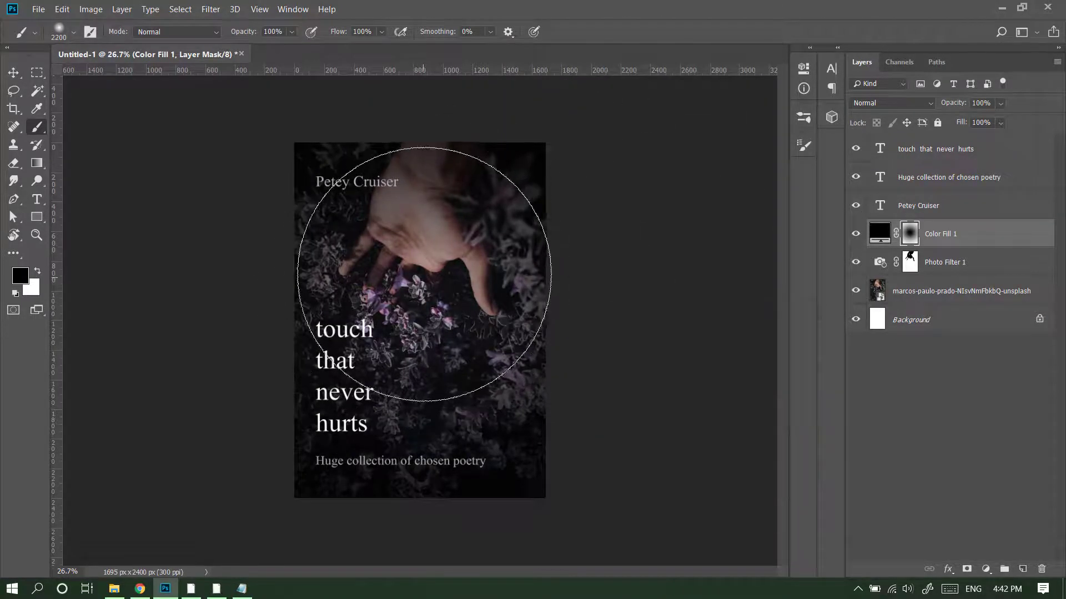
{"action": "key", "text": "bracketleft"}
{"action": "key", "text": "bracketleft"}
{"action": "key", "text": "bracketleft"}
{"action": "key", "text": "bracketleft"}
{"action": "key", "text": "bracketleft"}
{"action": "key", "text": "bracketleft"}
{"action": "key", "text": "bracketleft"}
{"action": "key", "text": "bracketleft"}
{"action": "key", "text": "bracketleft"}
{"action": "key", "text": "bracketleft"}
{"action": "key", "text": "bracketleft"}
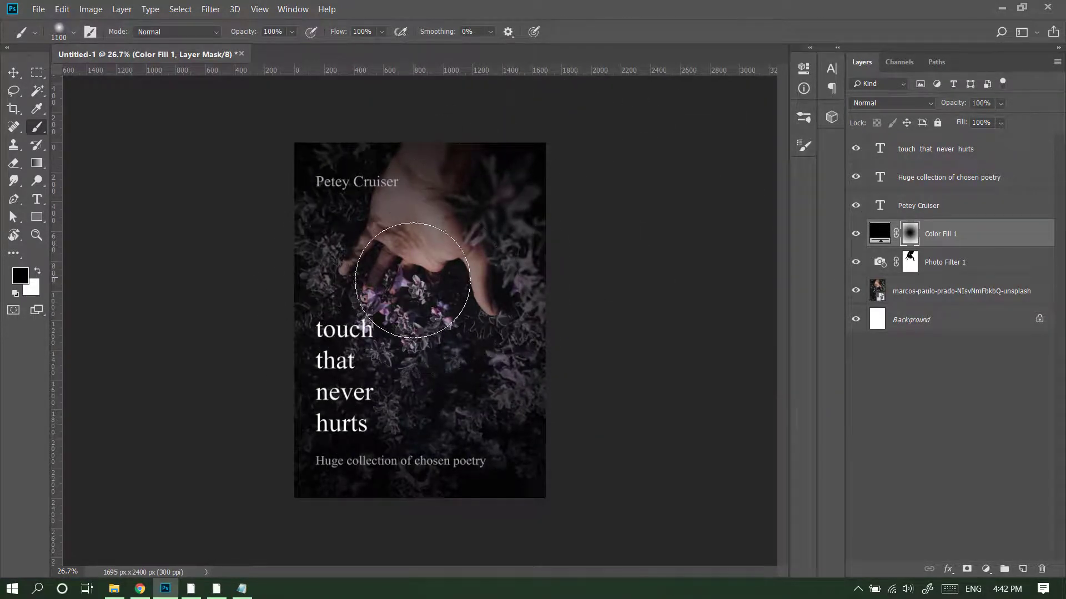
{"action": "mouse_move", "coordinate": [412, 279]}
{"action": "left_mouse_down"}
{"action": "mouse_move", "coordinate": [400, 264]}
{"action": "mouse_move", "coordinate": [441, 323]}
{"action": "left_mouse_up"}
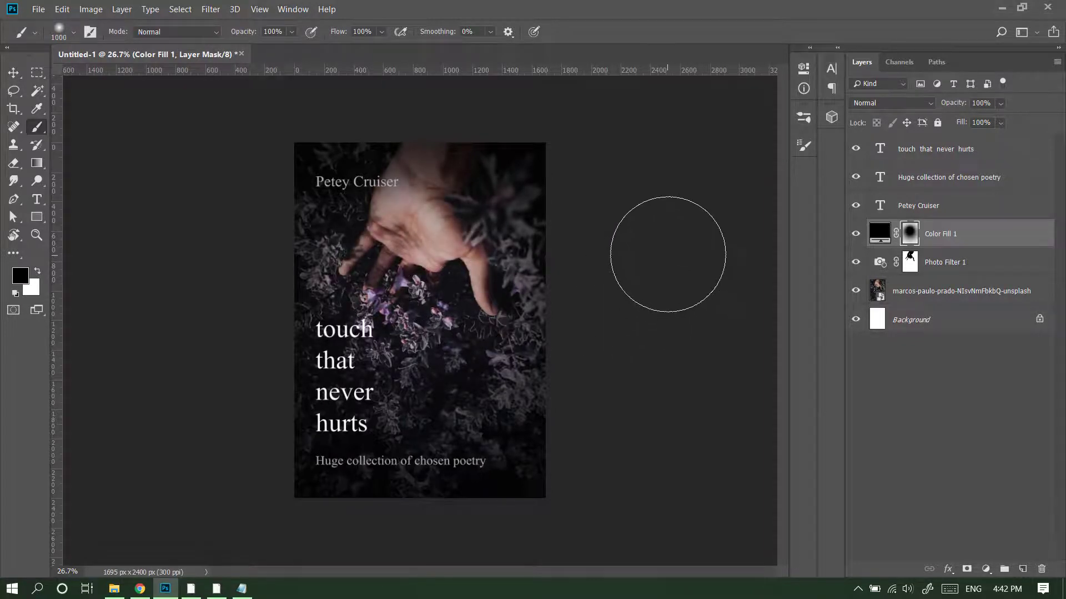
{"action": "key", "text": "ctrl+z"}
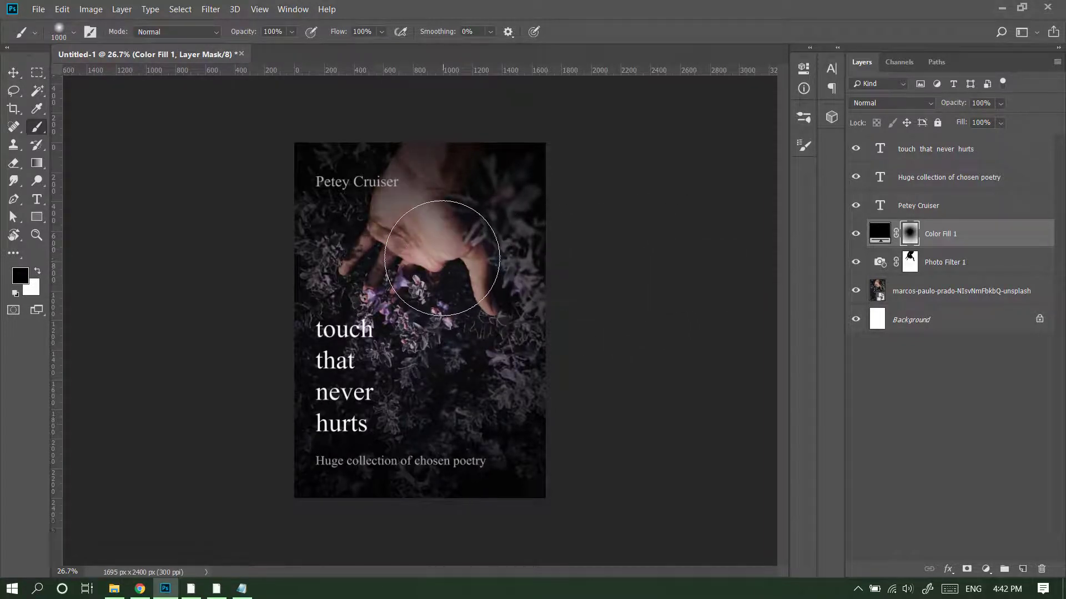
Step: Paint black on the vignette mask over the palm and fingers with an 800 px soft brush to brighten the hand
{"action": "key", "text": "bracketleft"}
{"action": "key", "text": "bracketleft"}
{"action": "key", "text": "bracketleft"}
{"action": "mouse_move", "coordinate": [405, 258]}
{"action": "left_mouse_down"}
{"action": "mouse_move", "coordinate": [471, 297]}
{"action": "mouse_move", "coordinate": [355, 259]}
{"action": "left_mouse_up"}
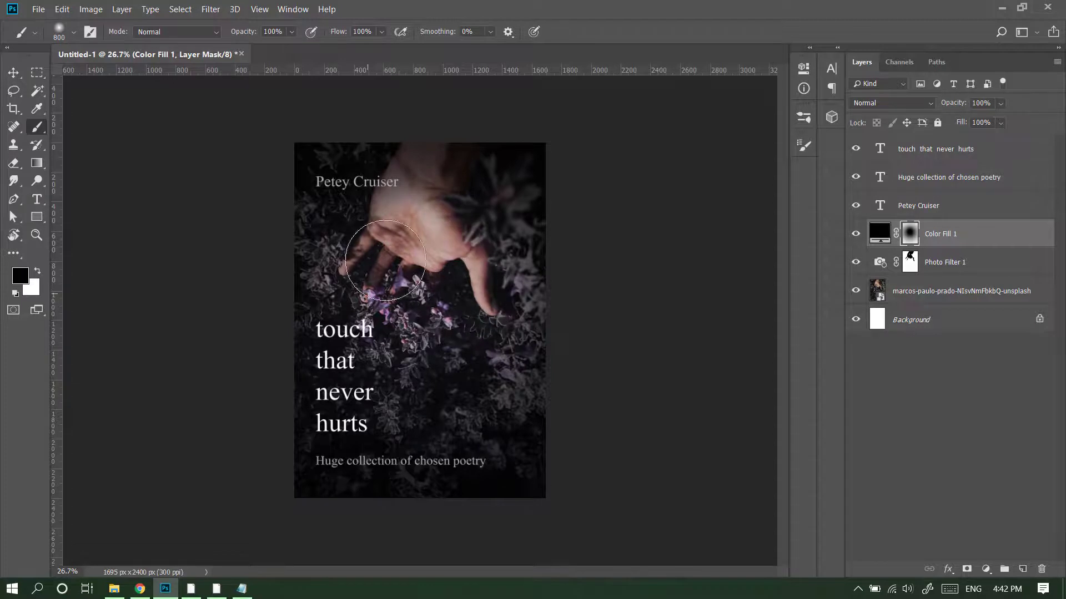
{"action": "left_click_drag", "start_coordinate": [559, 270], "coordinate": [531, 270]}
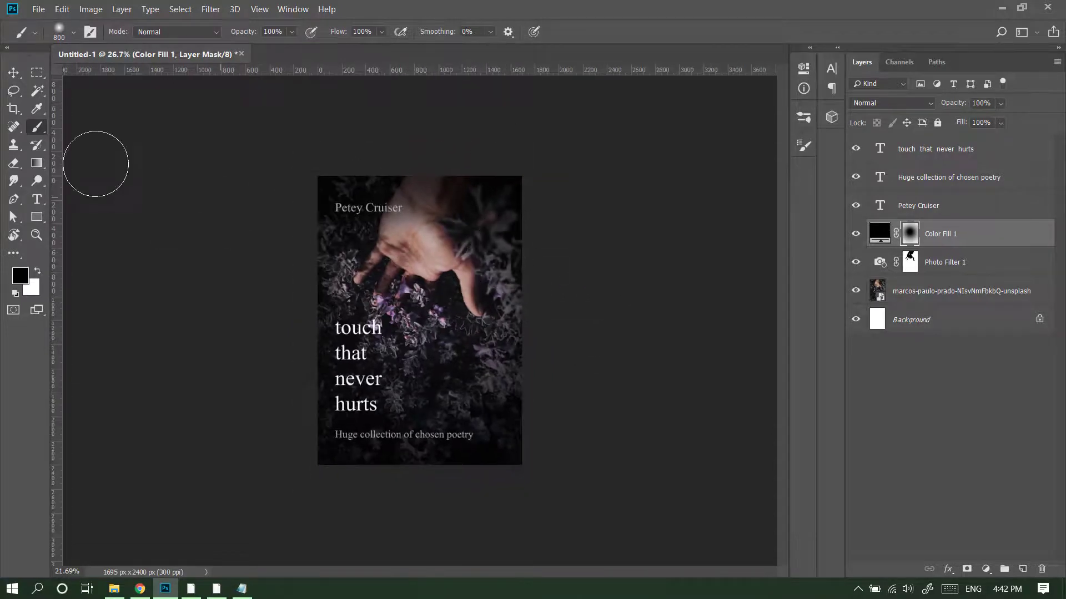
{"action": "left_click", "coordinate": [15, 74]}
{"action": "left_click_drag", "start_coordinate": [530, 322], "coordinate": [537, 271]}
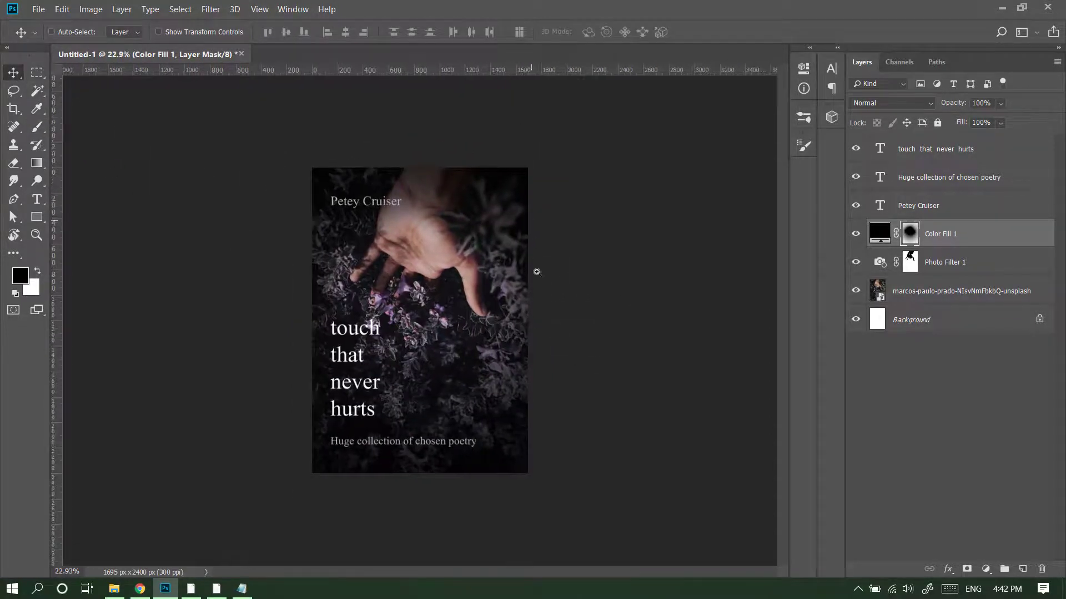
{"action": "left_click_drag", "start_coordinate": [565, 323], "coordinate": [569, 317]}
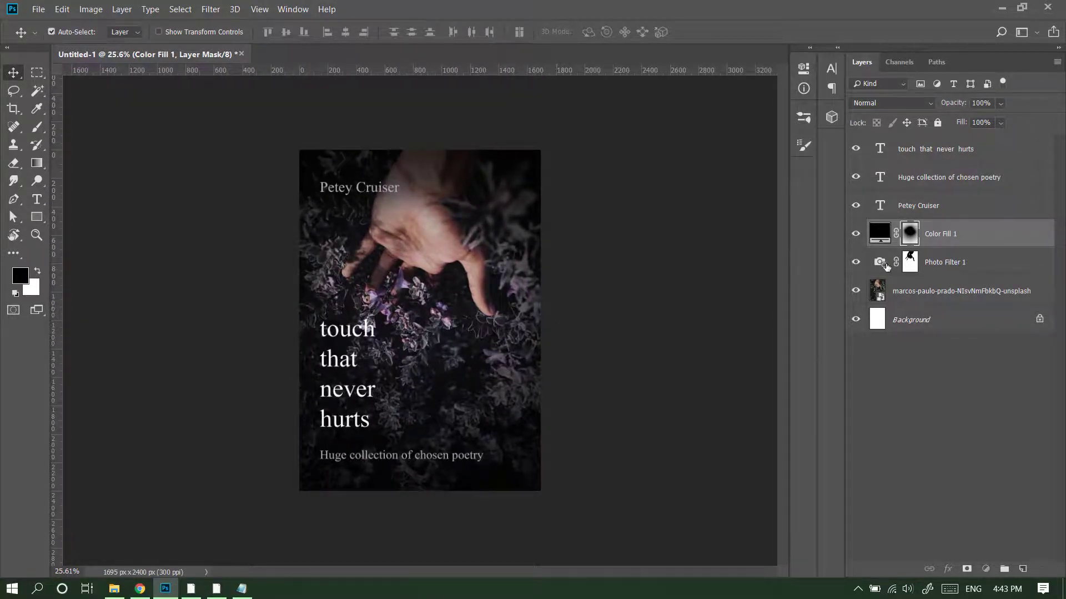
Step: Raise the Magenta photo filter's density to about 60% and compare the cover with the filter hidden and shown
{"action": "double_click", "coordinate": [909, 268]}
{"action": "left_click_drag", "start_coordinate": [665, 169], "coordinate": [683, 171]}
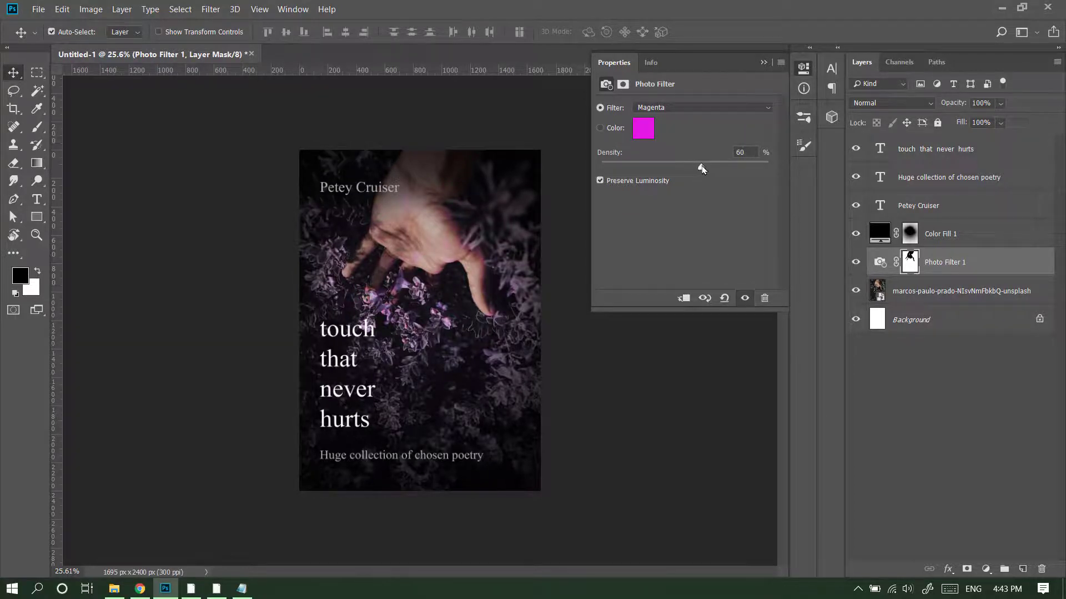
{"action": "left_click_drag", "start_coordinate": [702, 169], "coordinate": [703, 170]}
{"action": "left_click", "coordinate": [764, 62]}
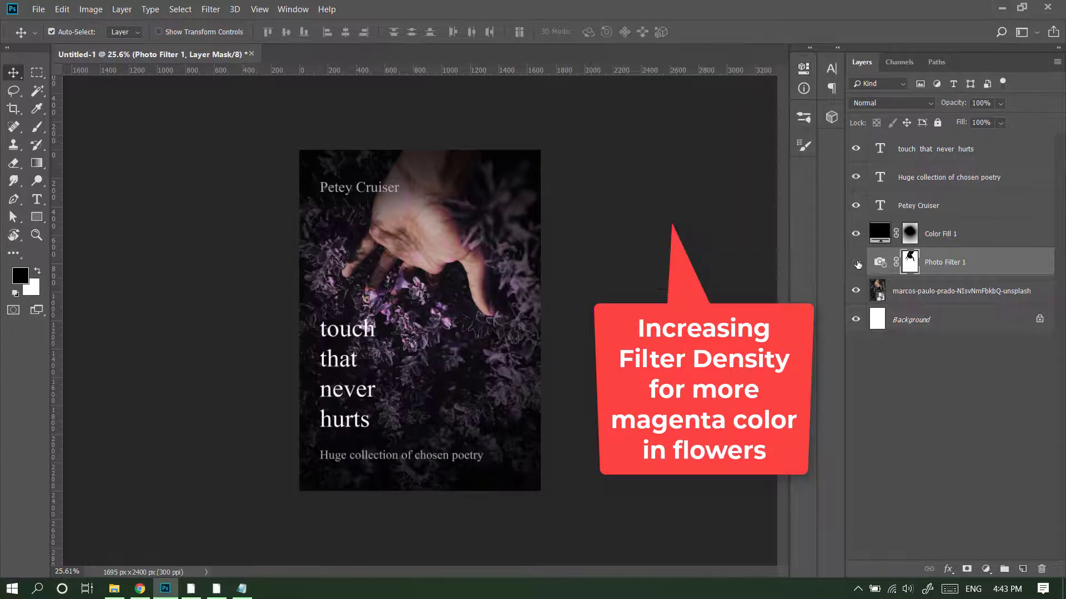
{"action": "left_click", "coordinate": [857, 263]}
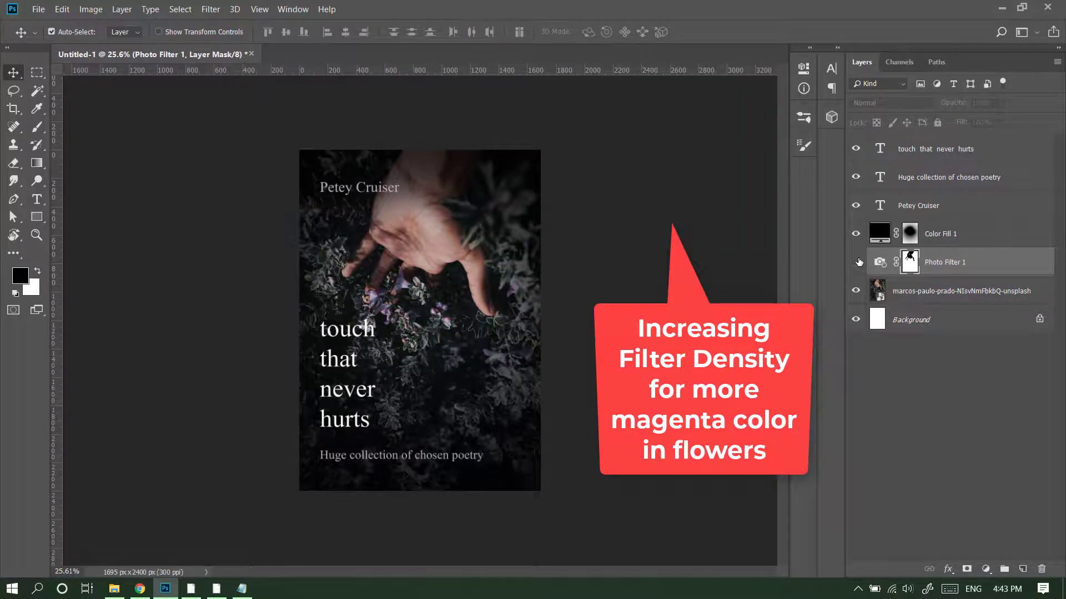
{"action": "left_click", "coordinate": [856, 263]}
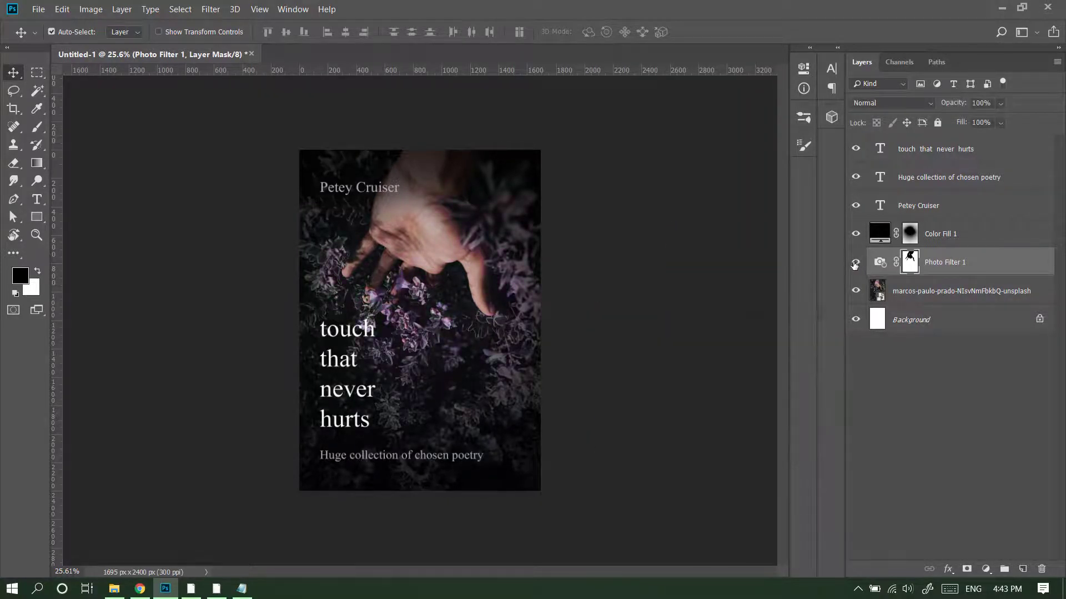
Step: Paint black on the Photo Filter mask over the palm and fingers with progressively smaller soft brushes to remove the magenta tint from the hand
{"action": "left_click_drag", "start_coordinate": [480, 353], "coordinate": [541, 347]}
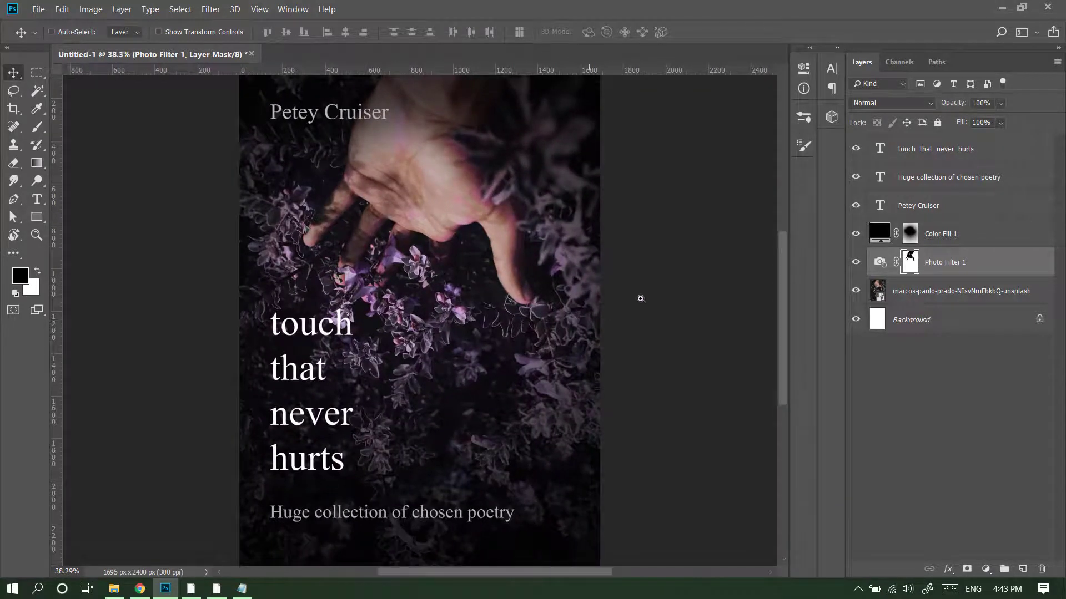
{"action": "key", "text": "b"}
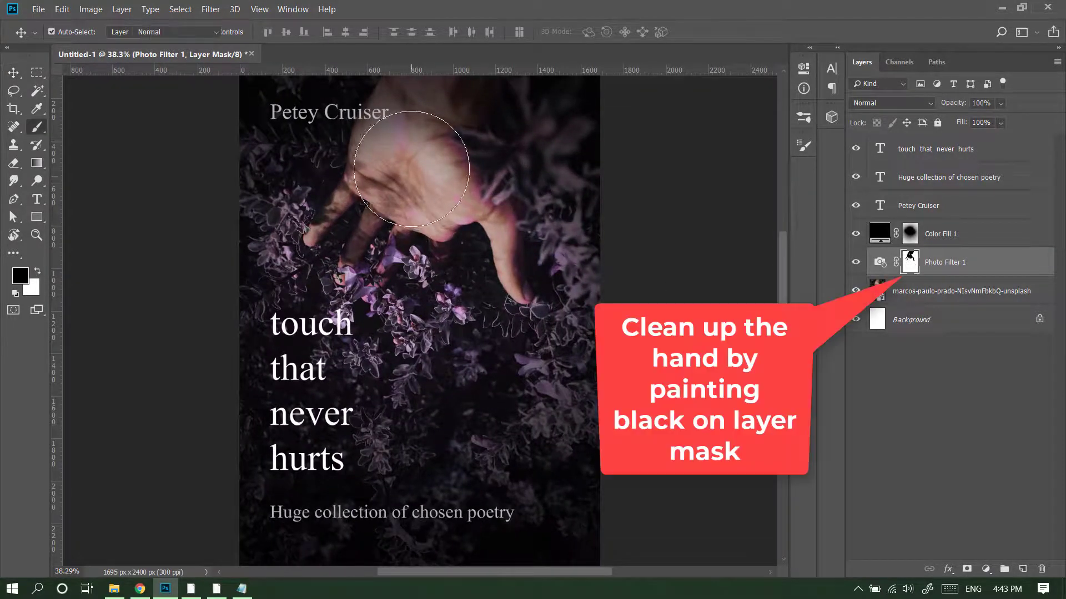
{"action": "key", "text": "bracketleft"}
{"action": "key", "text": "bracketleft"}
{"action": "key", "text": "bracketleft"}
{"action": "mouse_move", "coordinate": [402, 134]}
{"action": "left_mouse_down"}
{"action": "mouse_move", "coordinate": [435, 144]}
{"action": "mouse_move", "coordinate": [464, 197]}
{"action": "mouse_move", "coordinate": [458, 184]}
{"action": "mouse_move", "coordinate": [468, 188]}
{"action": "mouse_move", "coordinate": [468, 212]}
{"action": "mouse_move", "coordinate": [442, 229]}
{"action": "mouse_move", "coordinate": [412, 207]}
{"action": "mouse_move", "coordinate": [383, 212]}
{"action": "left_mouse_up"}
{"action": "key", "text": "bracketleft"}
{"action": "key", "text": "bracketleft"}
{"action": "key", "text": "bracketleft"}
{"action": "key", "text": "bracketleft"}
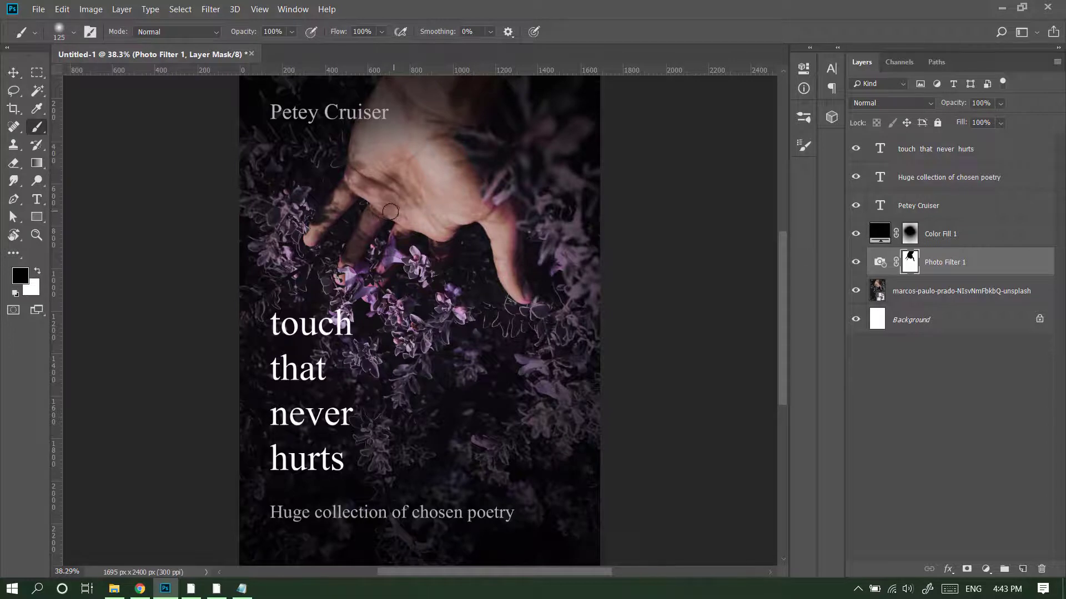
{"action": "key", "text": "bracketleft"}
{"action": "key", "text": "bracketleft"}
{"action": "key", "text": "bracketleft"}
{"action": "scroll", "coordinate": [544, 210], "scroll_direction": "down", "scroll_amount": 3}
{"action": "left_click", "coordinate": [14, 73]}
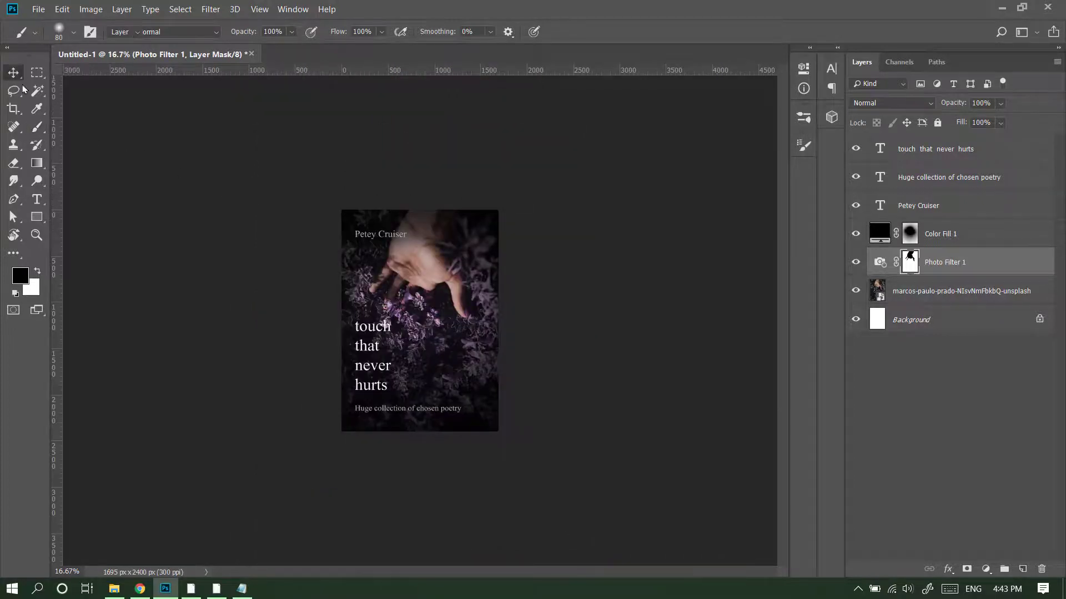
Step: Enlarge the author's name slightly toward its lower-right corner
{"action": "scroll", "coordinate": [495, 218], "scroll_direction": "up", "scroll_amount": 2}
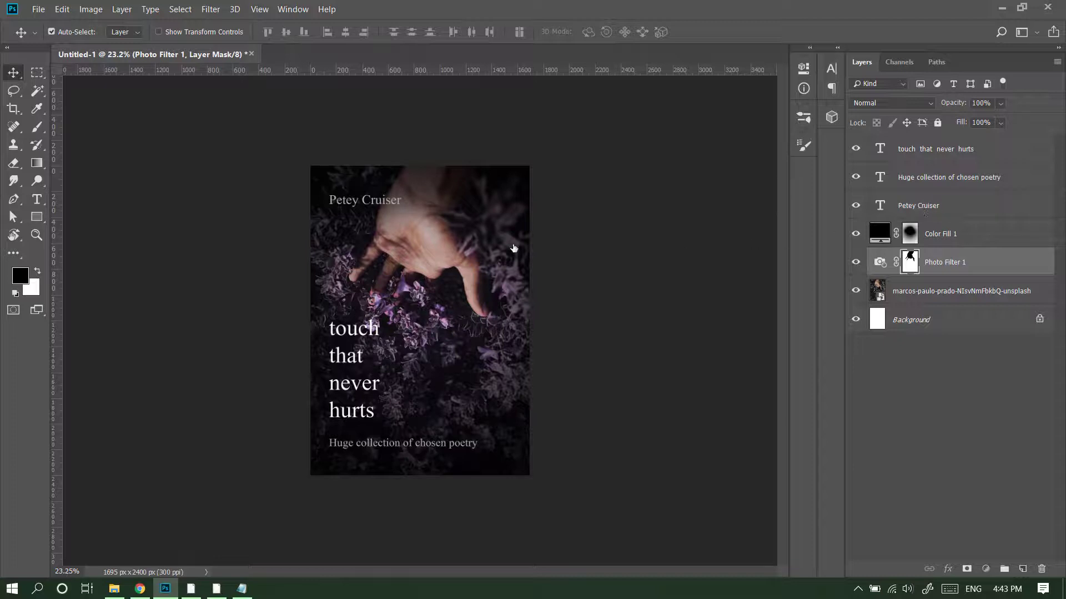
{"action": "left_click", "coordinate": [386, 201]}
{"action": "key", "text": "ctrl+t"}
{"action": "left_click_drag", "start_coordinate": [401, 212], "coordinate": [404, 214]}
{"action": "left_click", "coordinate": [627, 32]}
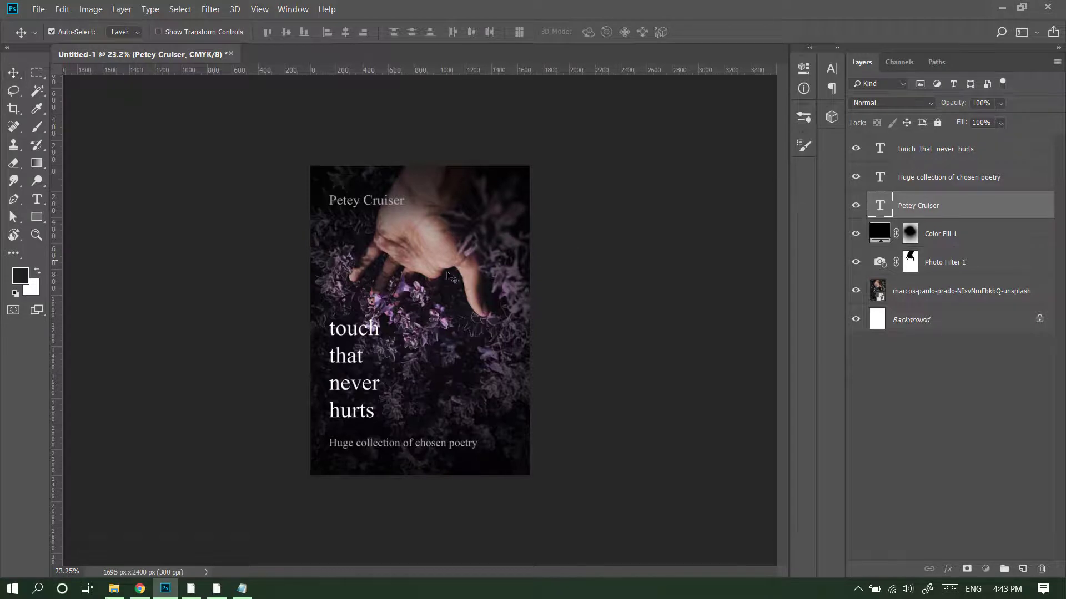
Step: Scale the title up to about 103%, keeping its lower-left corner in place
{"action": "left_click", "coordinate": [355, 361]}
{"action": "key", "text": "ctrl+t"}
{"action": "left_click_drag", "start_coordinate": [385, 310], "coordinate": [387, 308]}
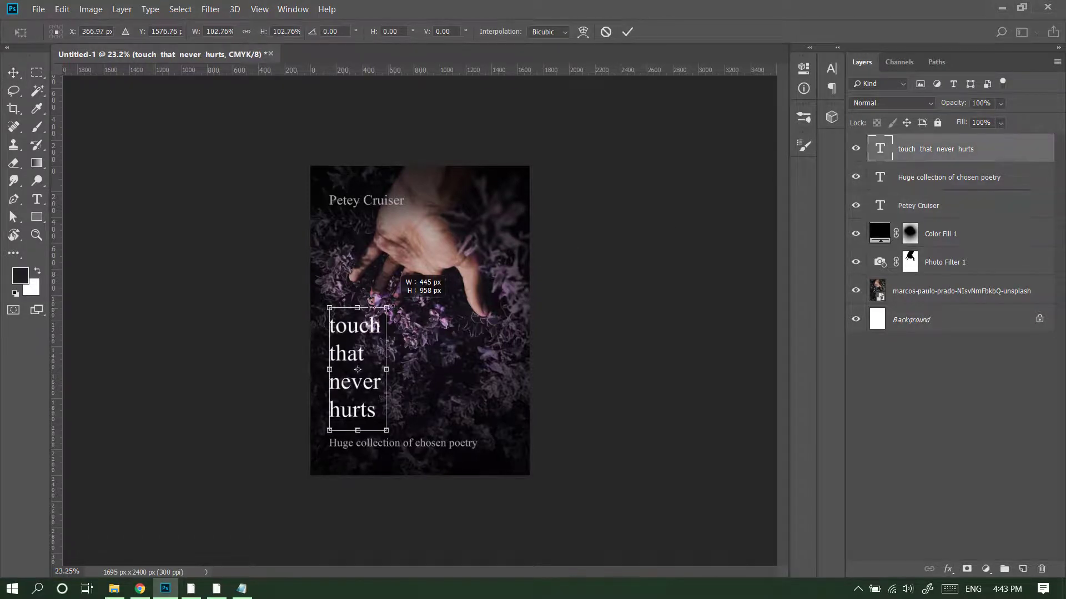
{"action": "left_click", "coordinate": [627, 32]}
Step: Align the left edges of the title, the tagline and the author's name
{"action": "scroll", "coordinate": [536, 247], "scroll_direction": "up", "scroll_amount": 1}
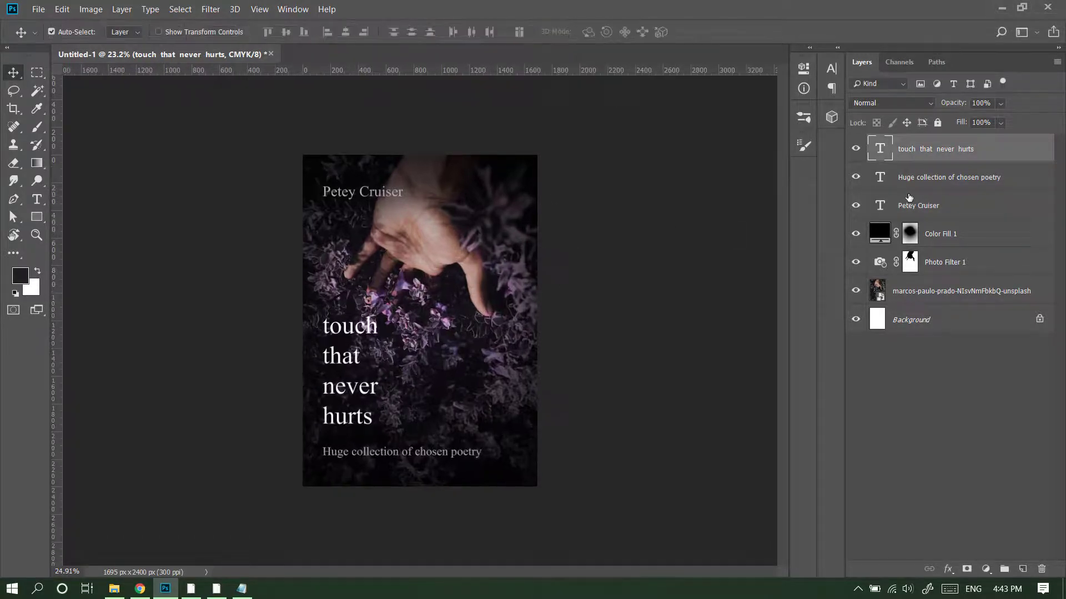
{"action": "left_click", "coordinate": [923, 208], "text": "shift"}
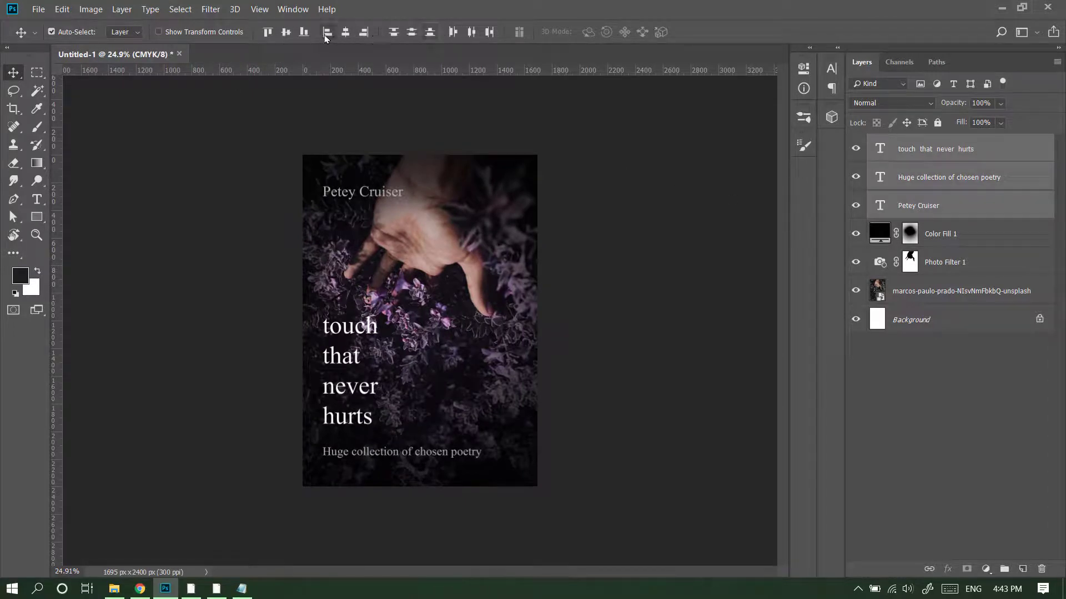
{"action": "left_click_drag", "start_coordinate": [539, 312], "coordinate": [539, 238]}
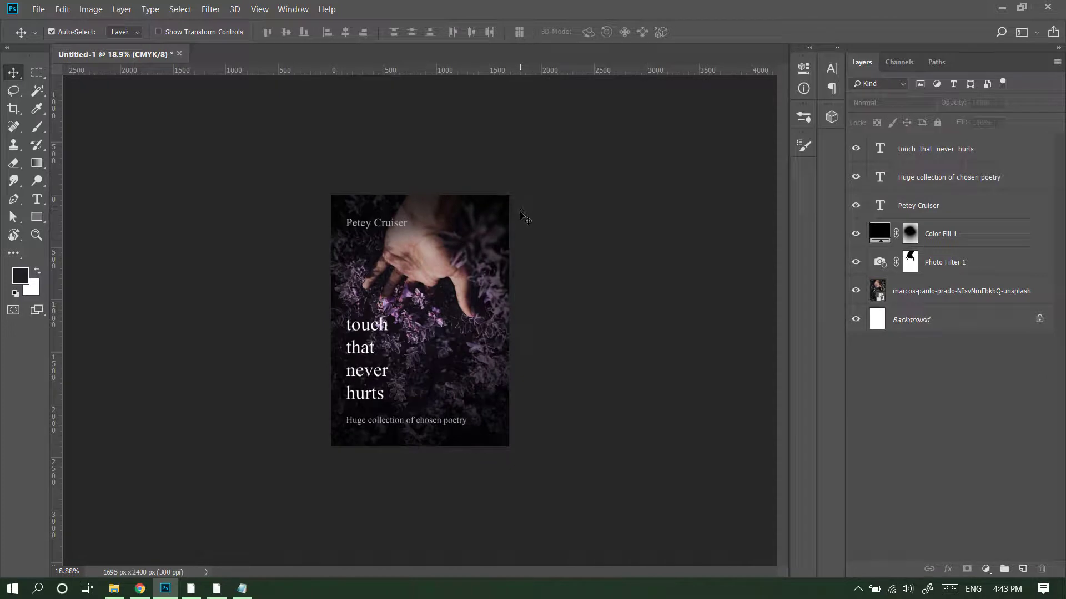
{"action": "left_click_drag", "start_coordinate": [513, 259], "coordinate": [524, 264]}
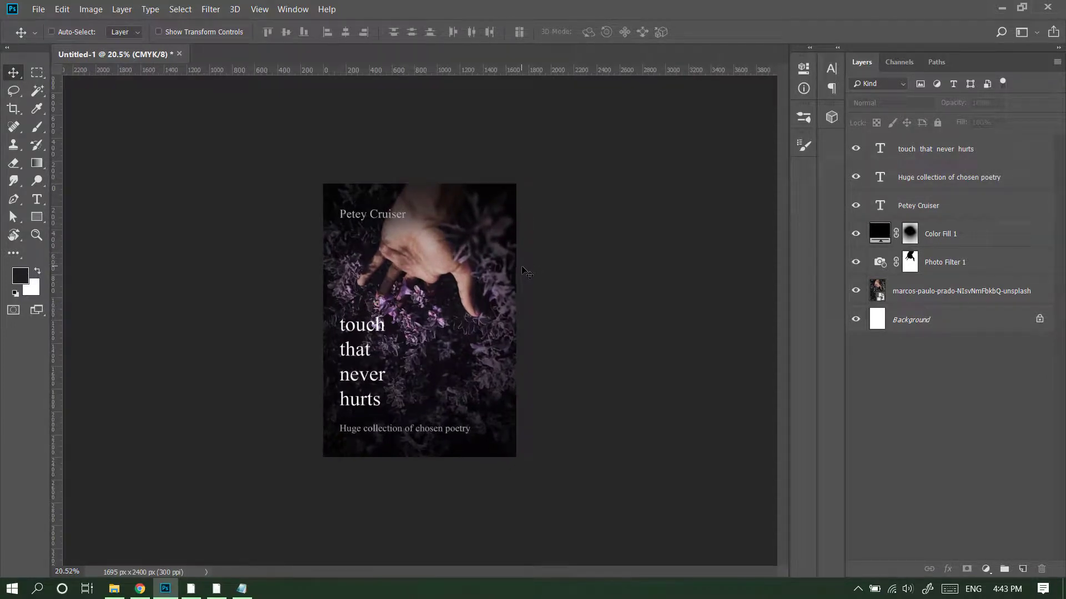
Step: Save the document as Poetry Book Cover in Photoshop format, replacing the existing file, and stamp all visible layers into a new top layer
{"action": "key", "text": "ctrl+shift+s"}
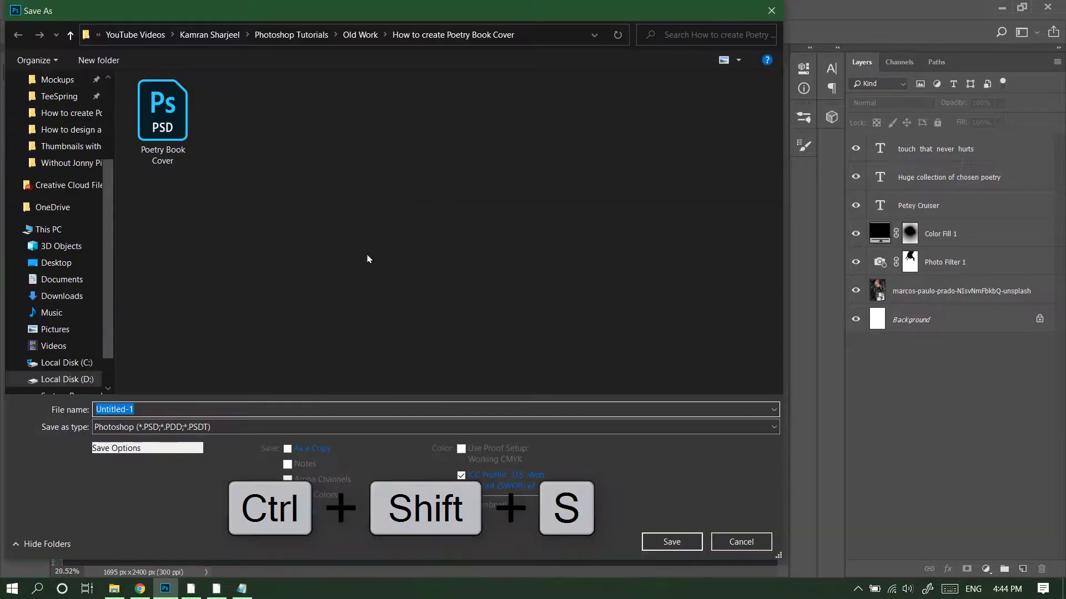
{"action": "key", "text": "Return"}
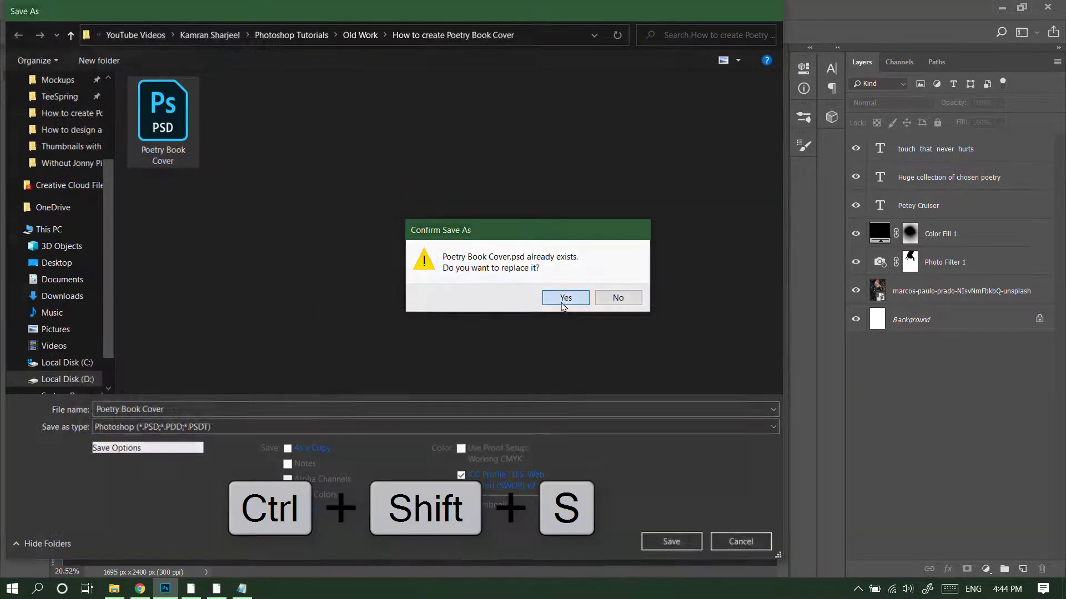
{"action": "left_click", "coordinate": [564, 298]}
{"action": "left_click", "coordinate": [670, 191]}
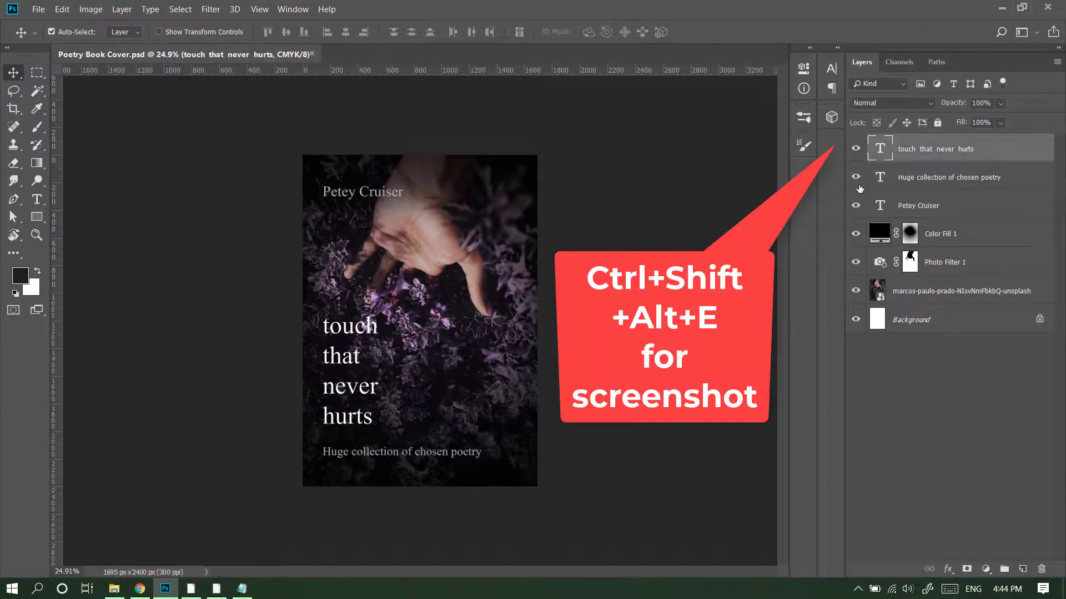
{"action": "key", "text": "ctrl+shift+alt+e"}
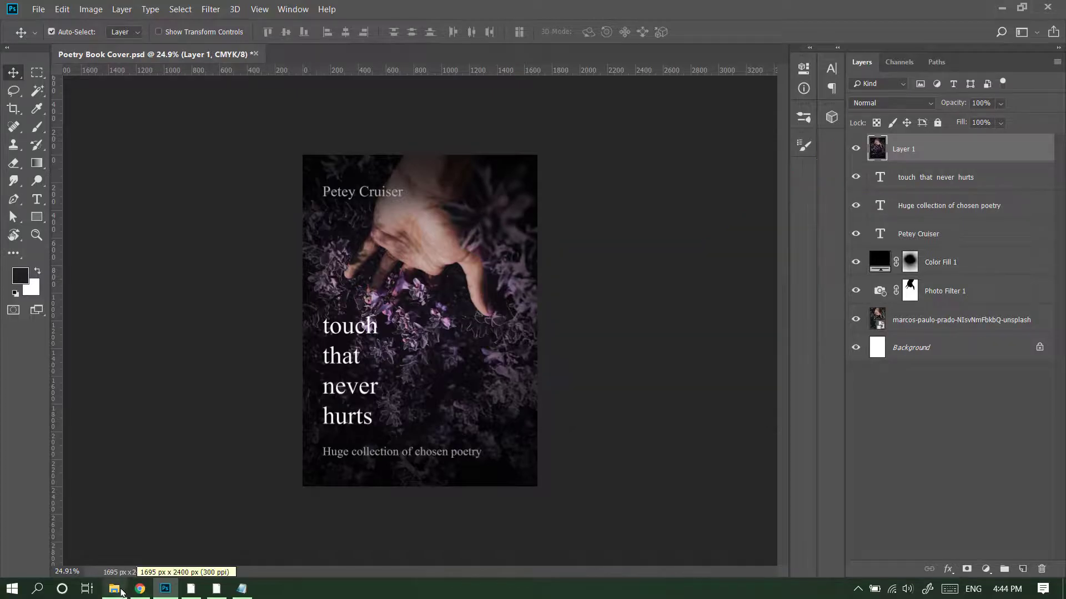
Step: Open the book-mockup PSD from the Book MockUp folder and open the contents of its cover smart object for editing
{"action": "left_click", "coordinate": [113, 588]}
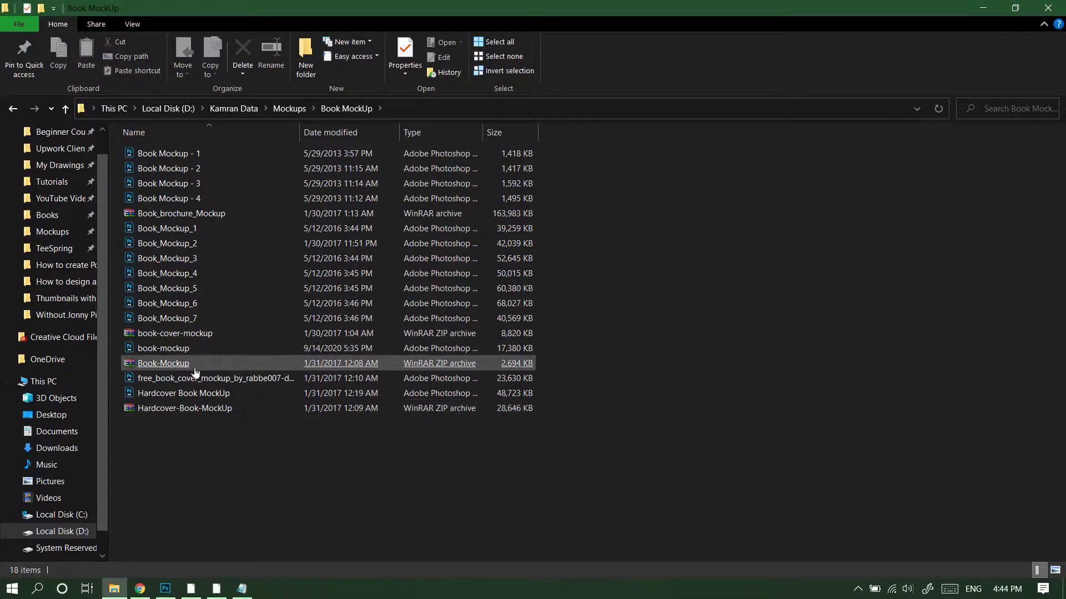
{"action": "left_click", "coordinate": [210, 348]}
{"action": "double_click", "coordinate": [452, 348]}
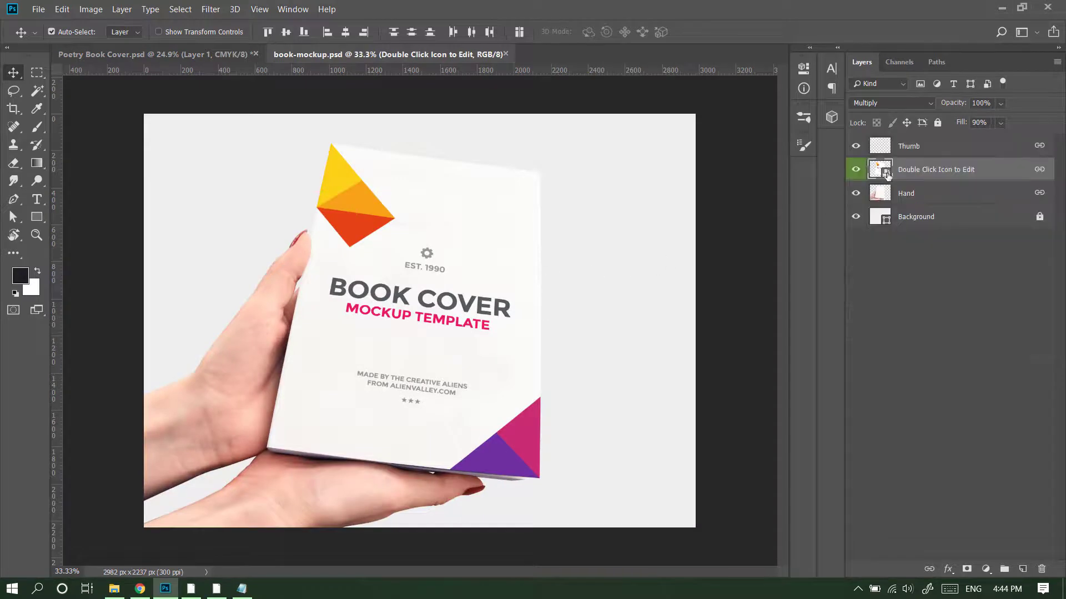
{"action": "double_click", "coordinate": [886, 174]}
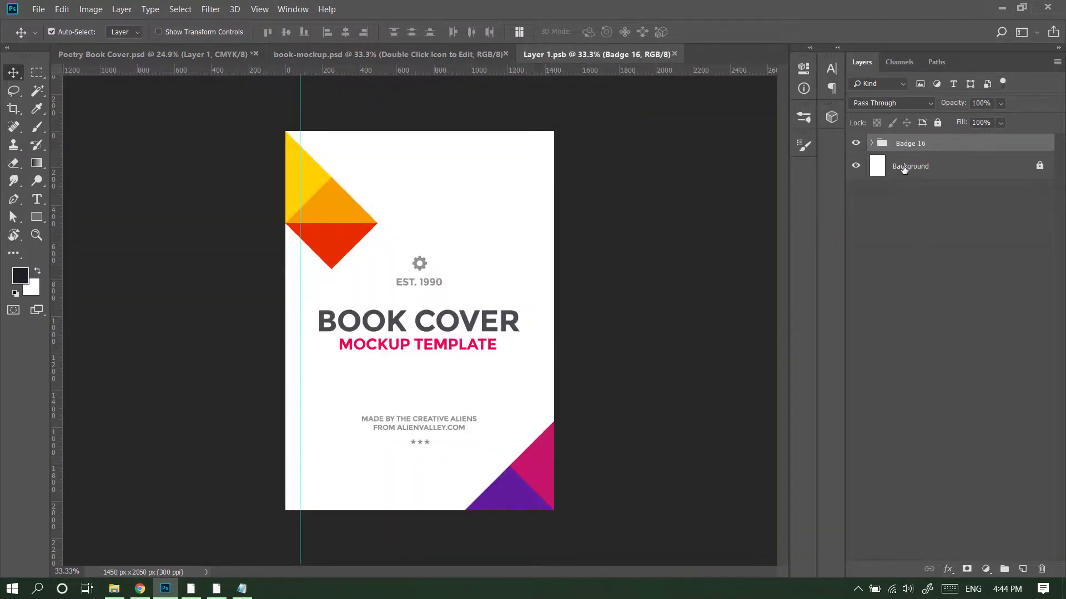
Step: Copy the merged cover layer from the Poetry Book Cover document into the mockup's Layer 1.psb smart object, centred on the canvas
{"action": "left_click", "coordinate": [167, 55]}
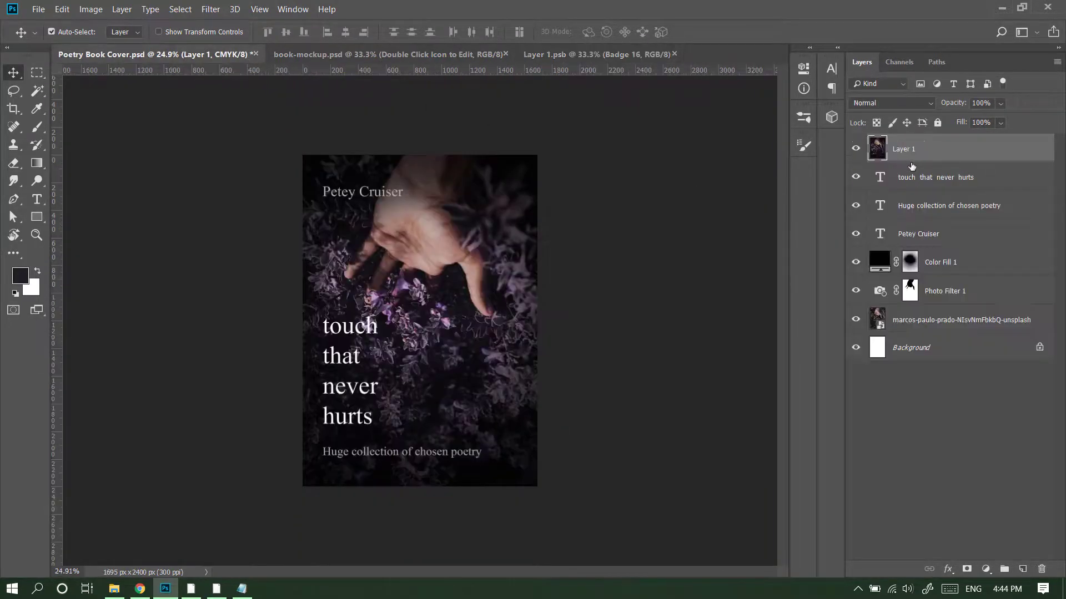
{"action": "key", "text": "ctrl"}
{"action": "left_click_drag", "start_coordinate": [466, 251], "coordinate": [466, 327]}
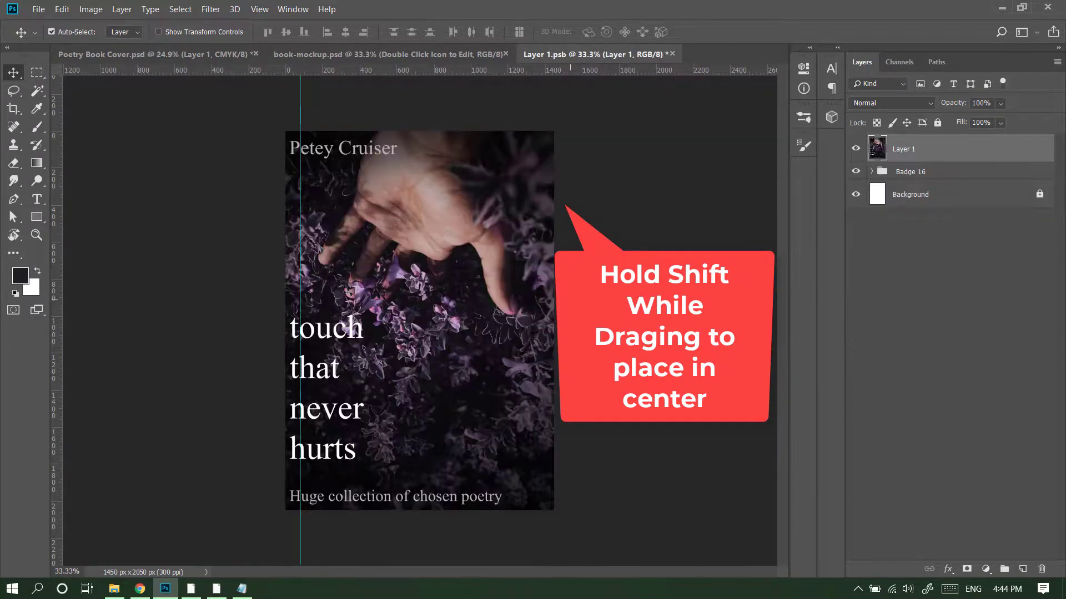
Step: Scale the placed cover layer proportionally from its centre to about 86% so it fits the smart object's canvas
{"action": "scroll", "coordinate": [552, 309], "scroll_direction": "down", "scroll_amount": 2}
{"action": "key", "text": "ctrl+t"}
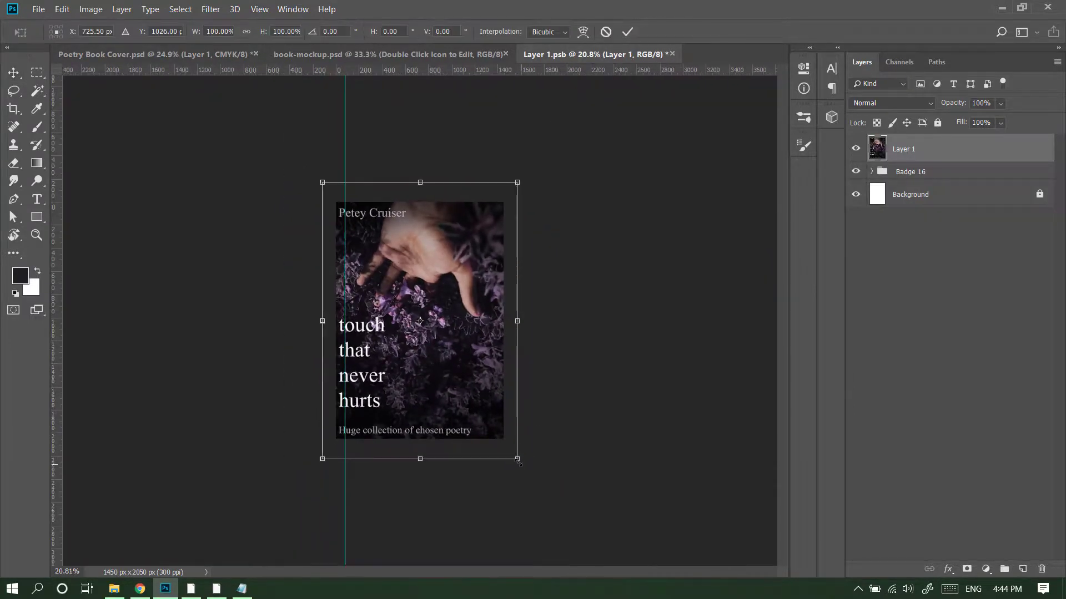
{"action": "left_click_drag", "start_coordinate": [519, 462], "coordinate": [504, 442]}
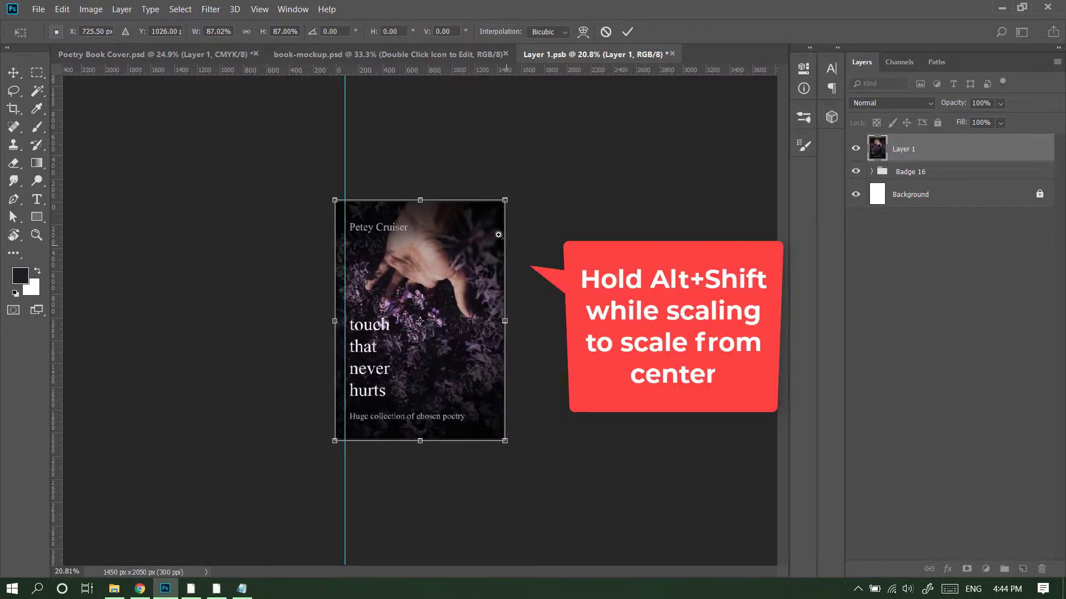
{"action": "key", "text": "ctrl+0"}
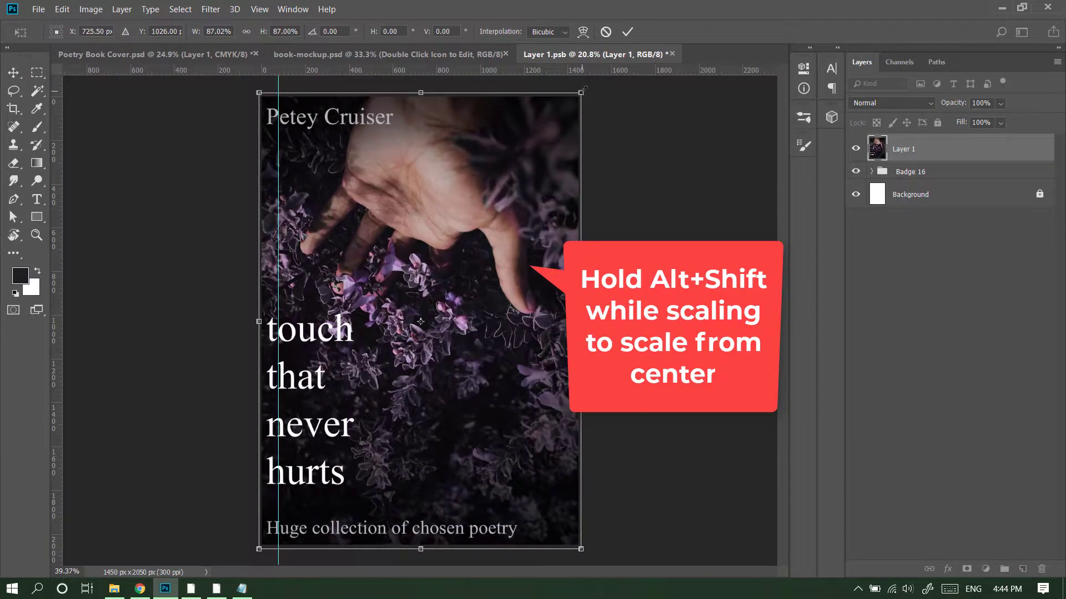
{"action": "left_click_drag", "start_coordinate": [584, 88], "coordinate": [579, 95]}
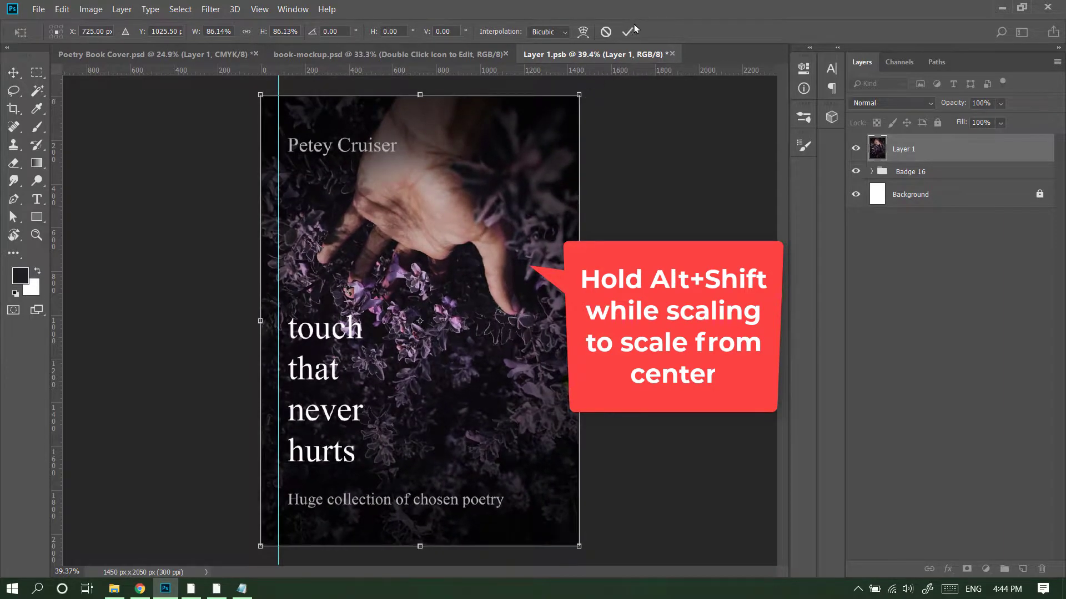
{"action": "left_click", "coordinate": [629, 31]}
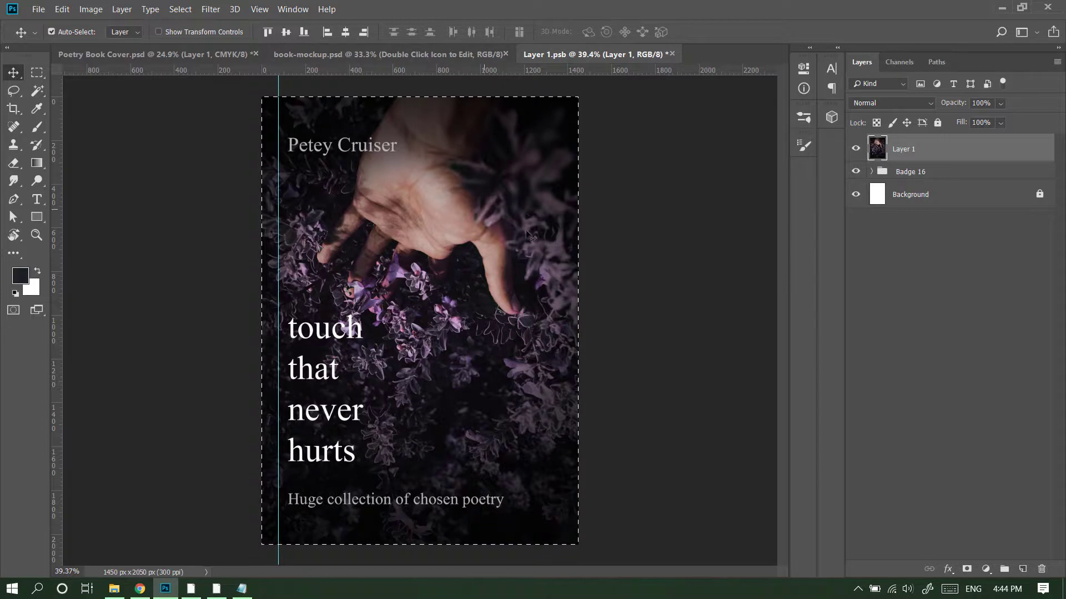
Step: Clear the selection, save the smart object's contents, and return to the book-mockup document to show the updated cover
{"action": "key", "text": "ctrl+d"}
{"action": "scroll", "coordinate": [545, 250], "scroll_direction": "down", "scroll_amount": 2}
{"action": "key", "text": "ctrl+s"}
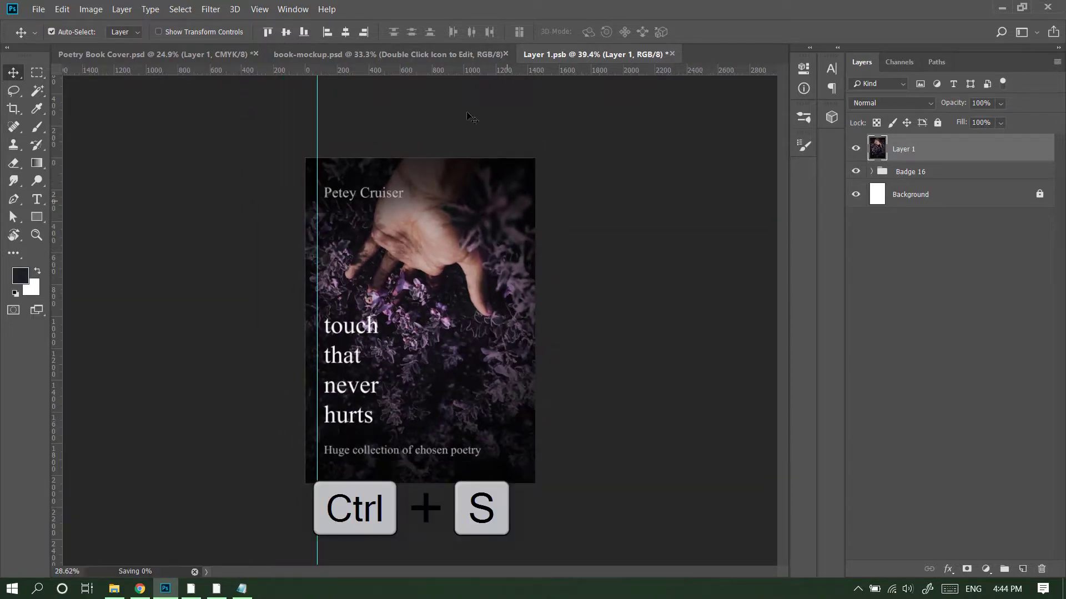
{"action": "left_click", "coordinate": [422, 55]}
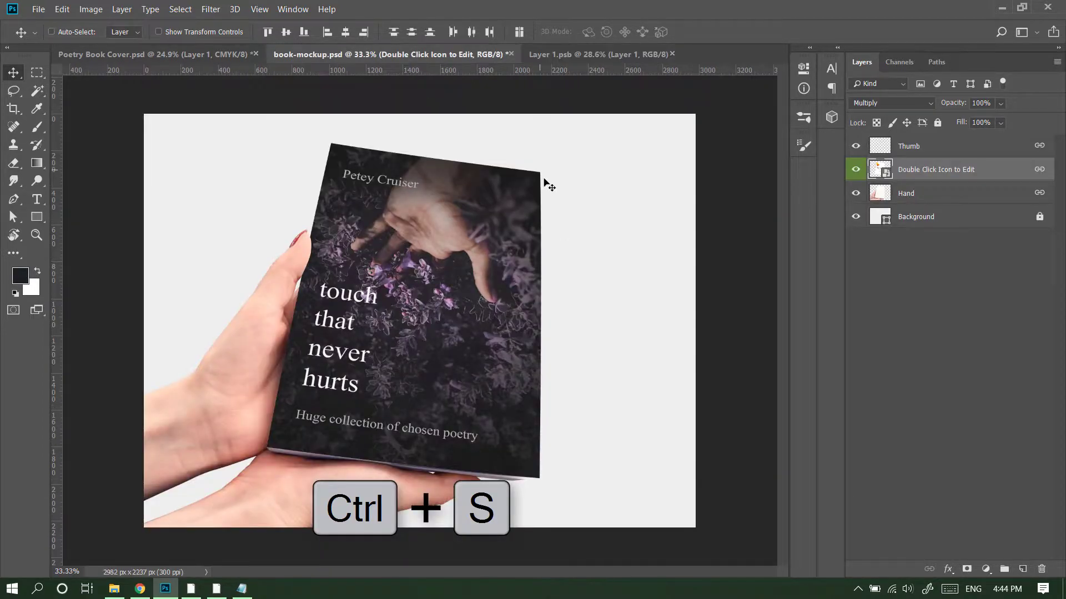